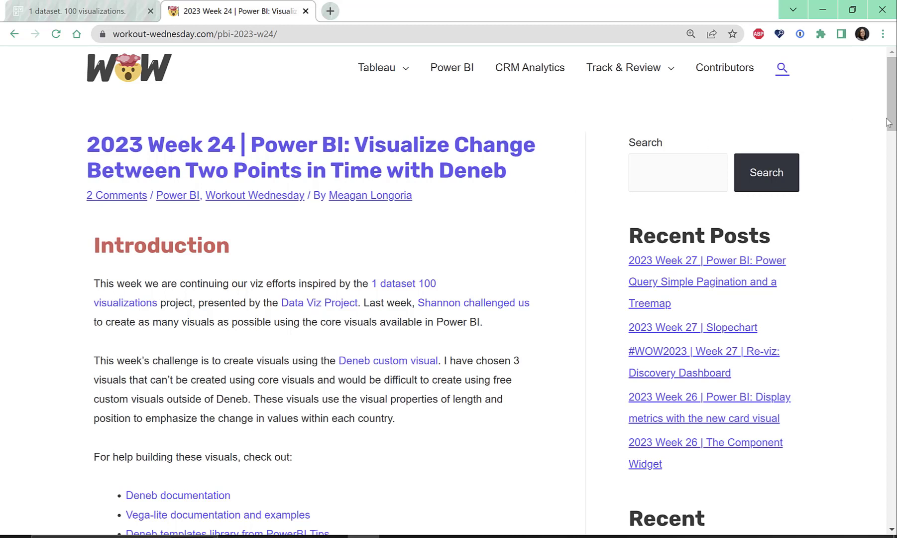
Step: Review the Week 24 challenge introduction and view the example report with the lollipop, slope and dumbbell charts full screen
scroll(492, 292, "down", 3)
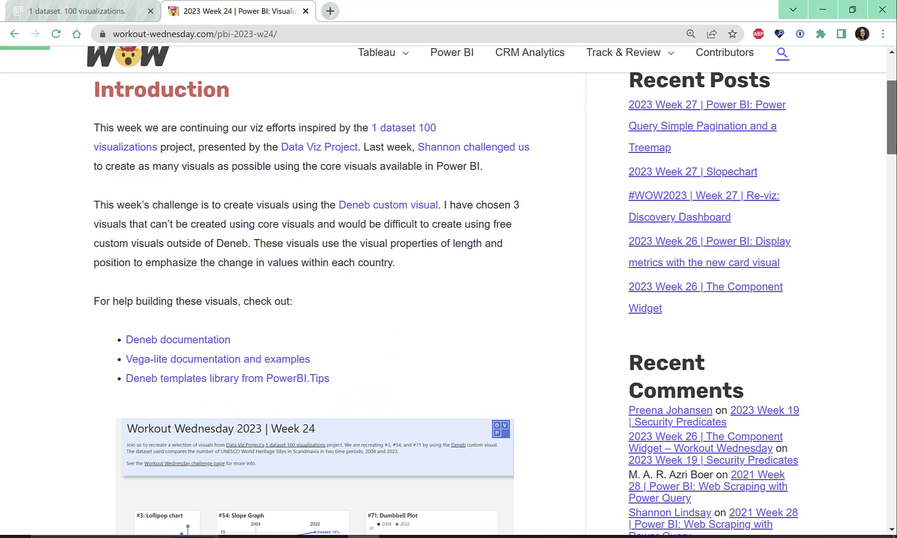
scroll(471, 292, "up", 1)
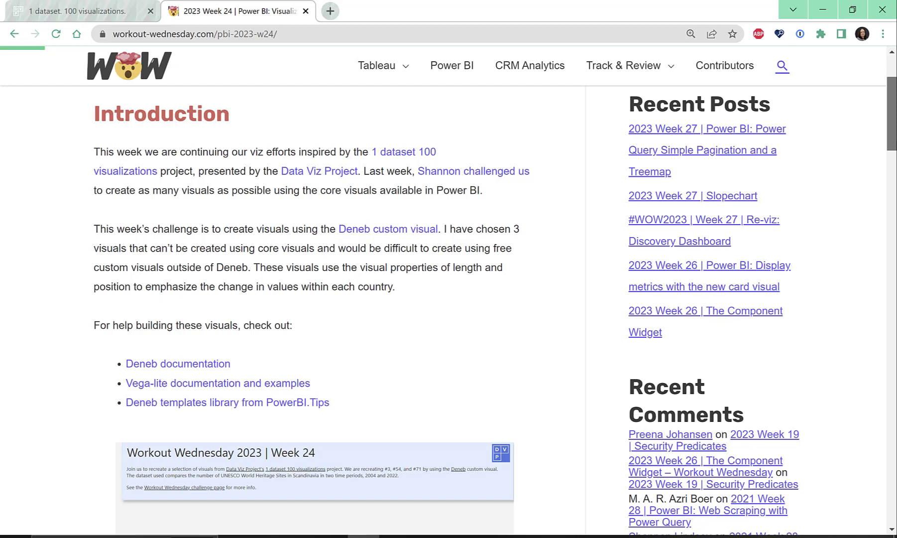
left_click_drag(892, 114, 892, 117)
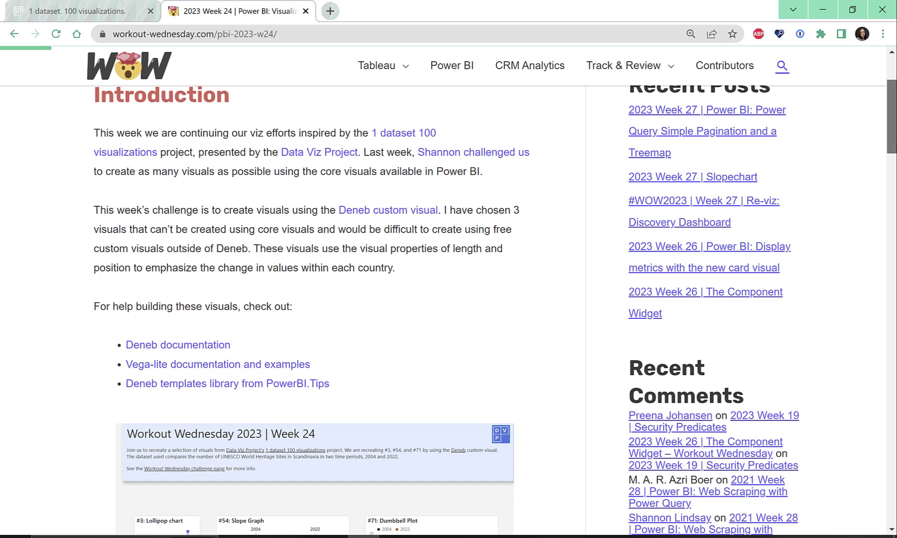
left_click_drag(891, 117, 892, 149)
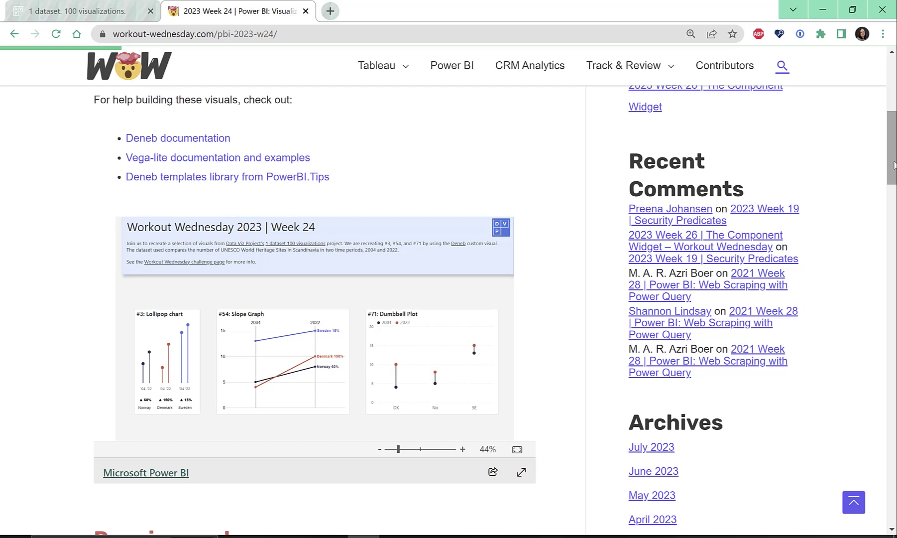
left_click_drag(895, 164, 895, 180)
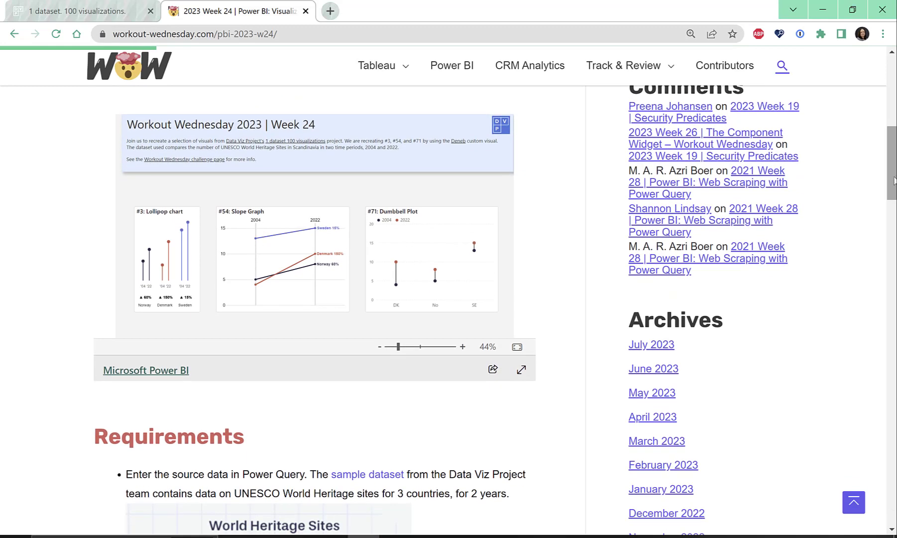
left_click(521, 369)
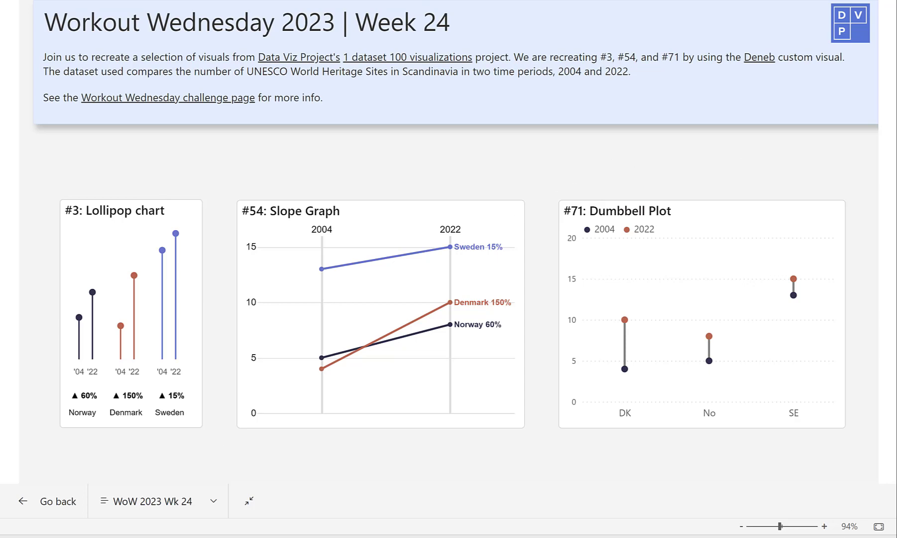
key("Escape")
Step: Read the challenge requirements for the source data, the lollipop chart, the slope graph and the dumbbell plot
scroll(448, 309, "down", 2)
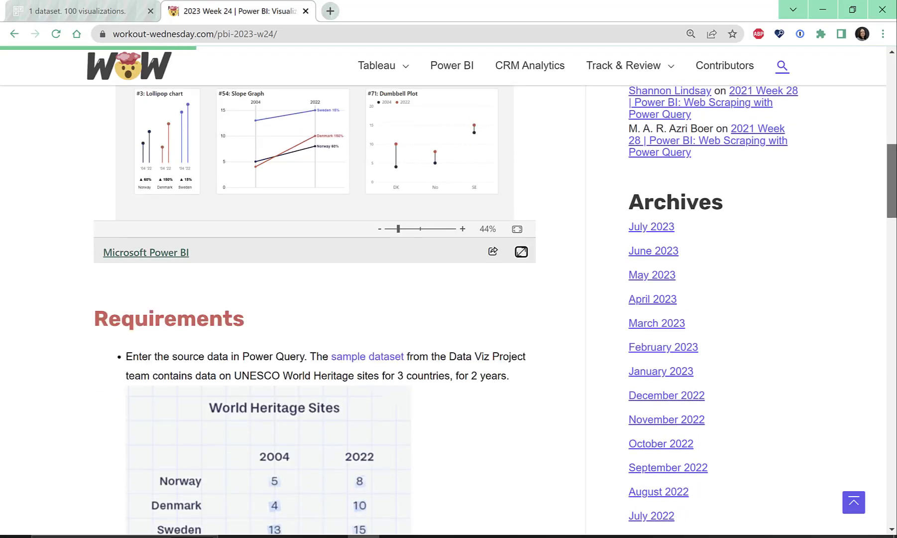
scroll(314, 299, "down", 4)
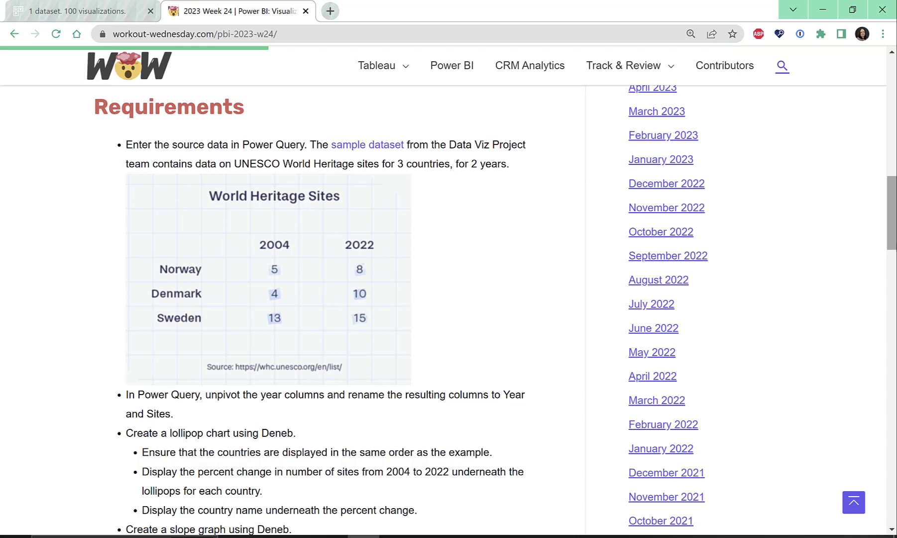
left_click_drag(895, 247, 895, 292)
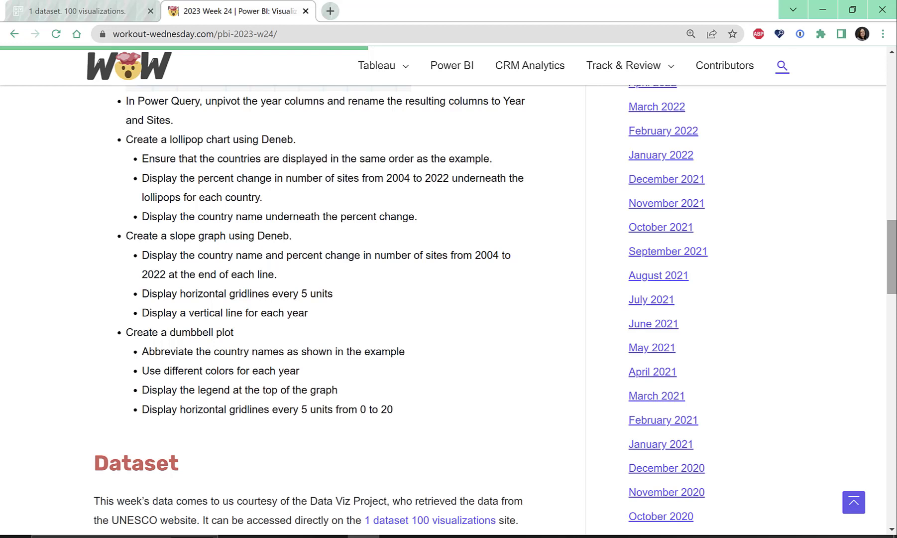
scroll(117, 219, "up", 1)
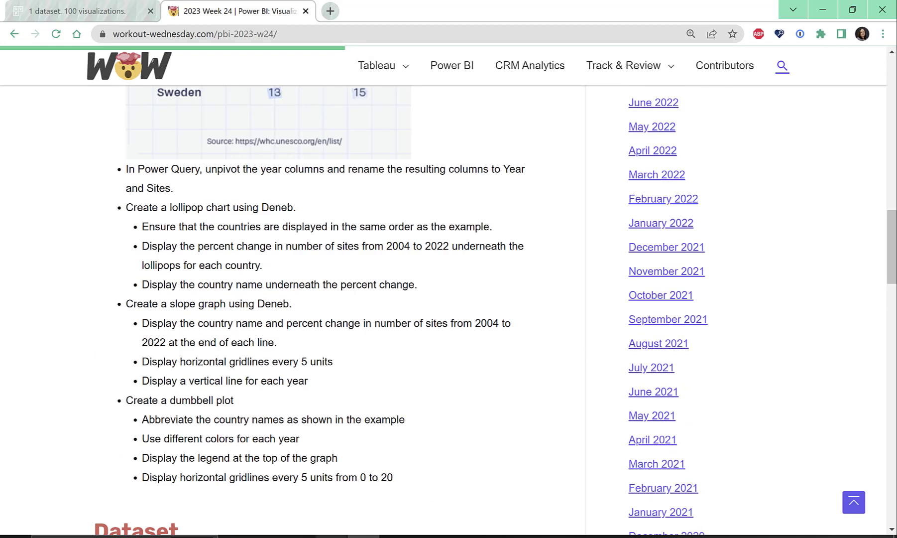
Step: Start a new Power BI Desktop report and paste the copied Year, Norway, Denmark and Sweden data into a new table
right_click(331, 536)
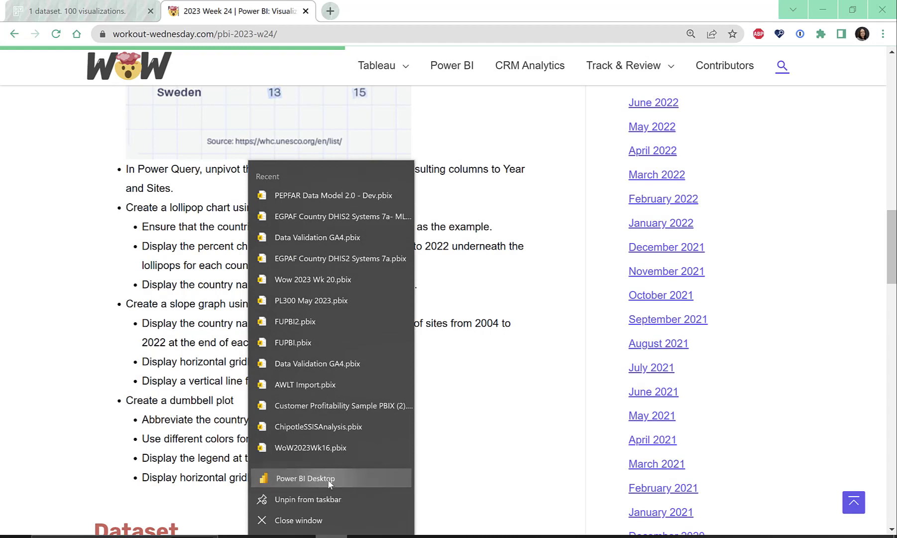
left_click(328, 479)
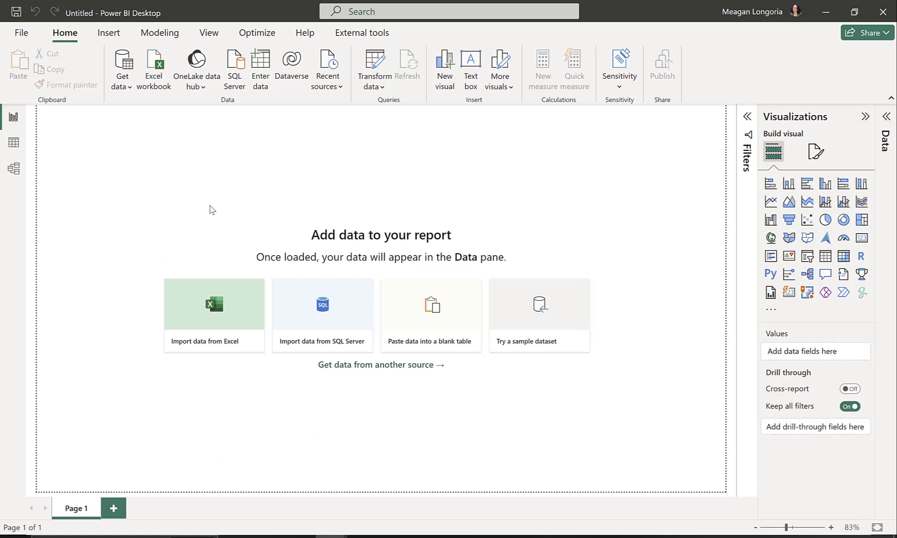
left_click(263, 85)
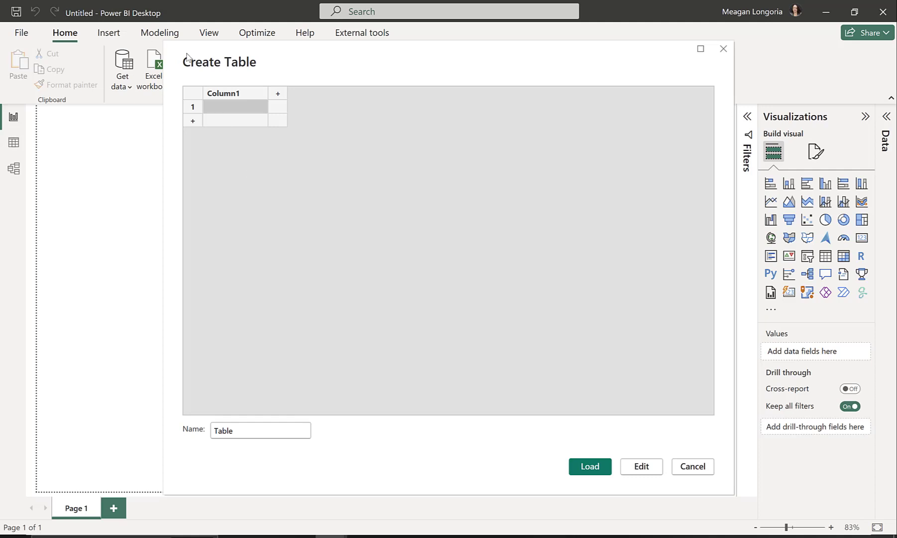
key("ctrl+v")
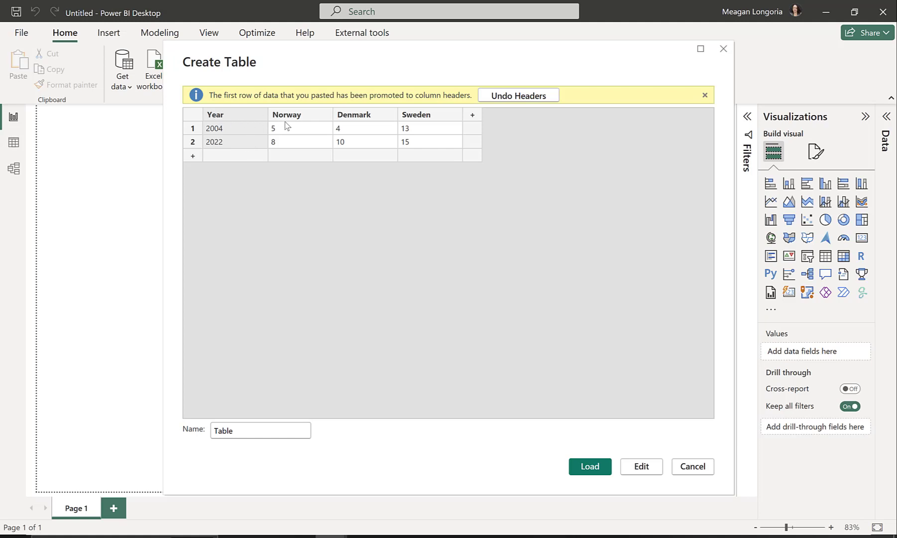
Step: Name the table World Heritage Sites and open it for editing in Power Query
double_click(237, 434)
type("WOrld")
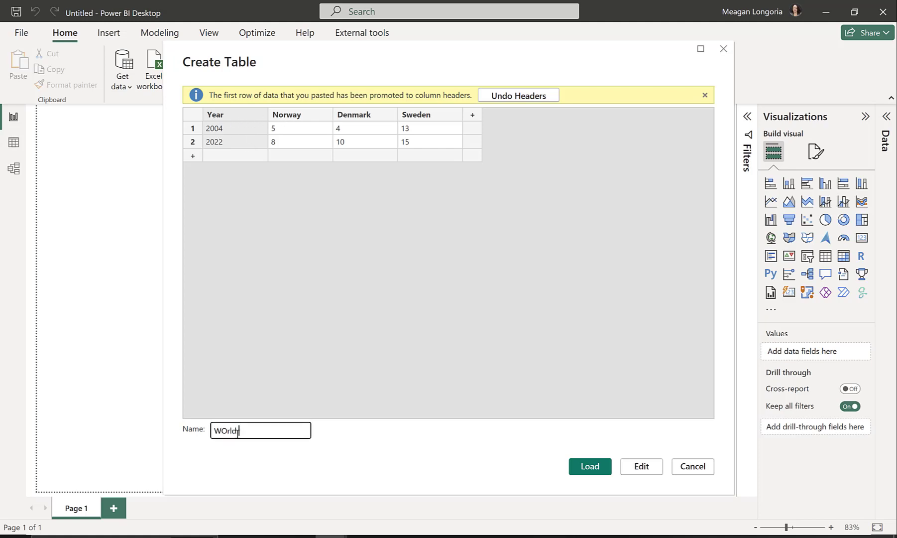
key("BackSpace")
key("BackSpace")
key("BackSpace")
key("BackSpace")
type("orld Heritage Sites")
left_click(636, 469)
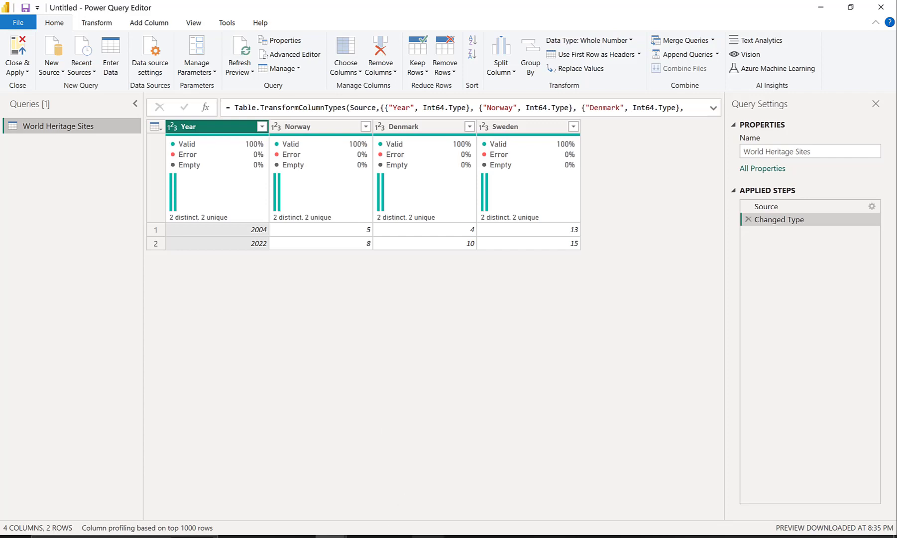
Step: Unpivot all columns other than Year in the World Heritage Sites query
left_click(427, 536)
left_click(331, 537)
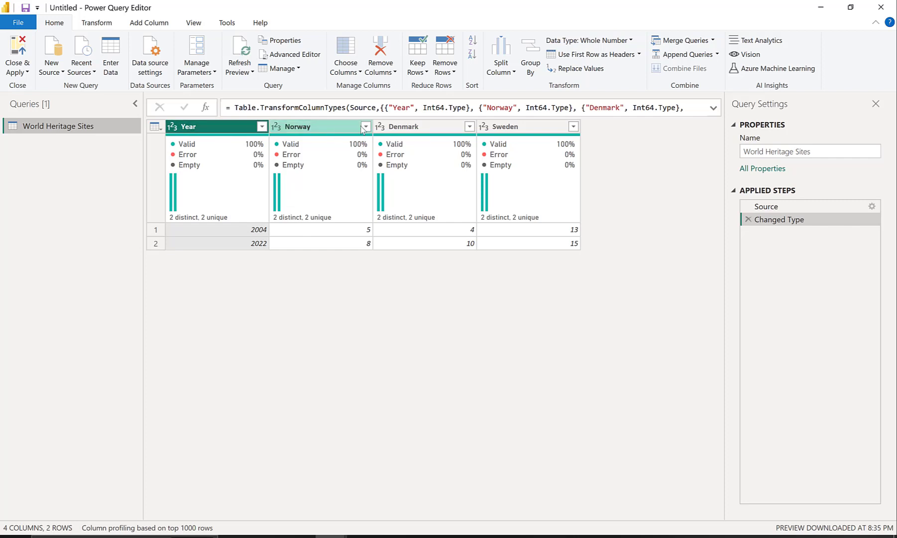
right_click(198, 129)
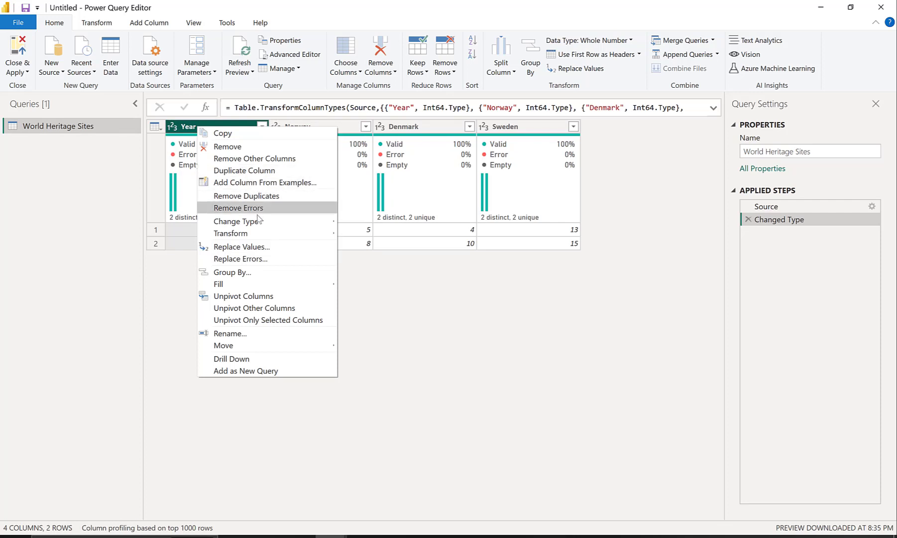
key("Escape")
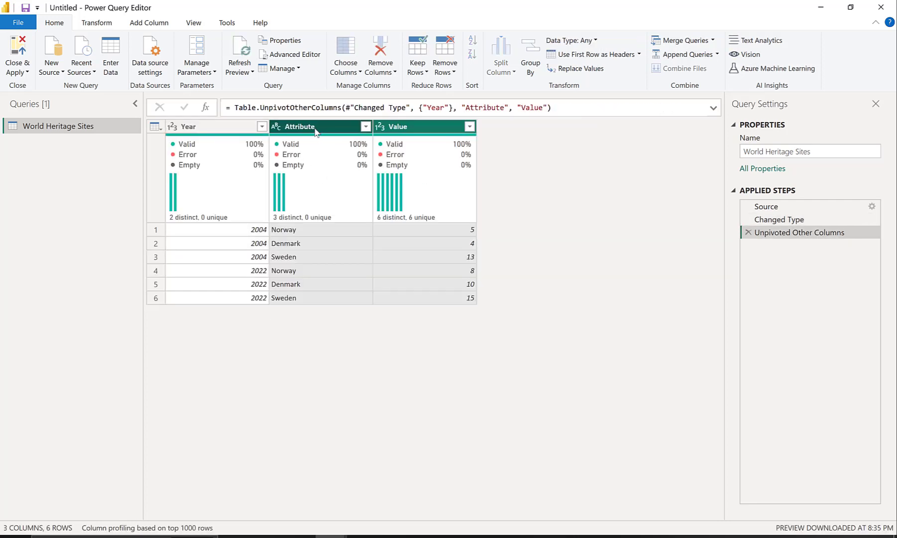
Step: Rename the Attribute column as Country
double_click(314, 126)
type("COuntr")
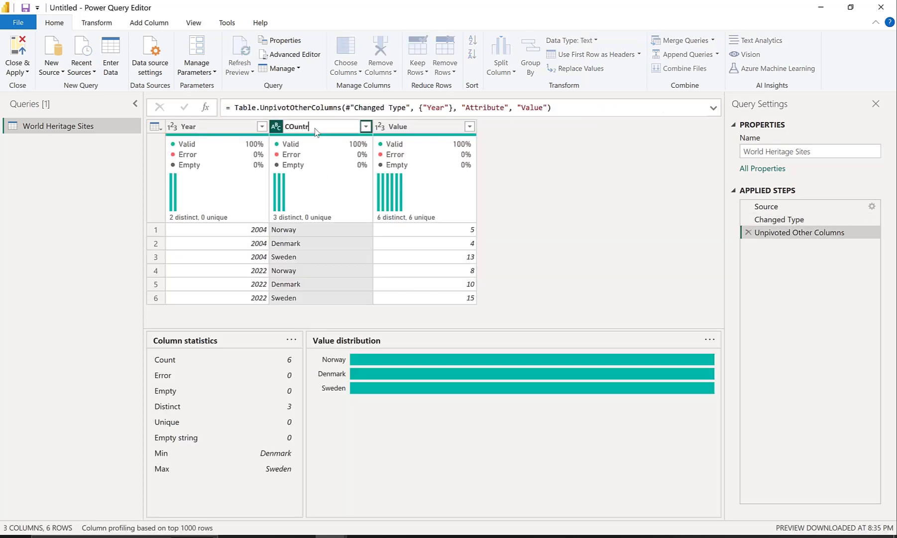
key("BackSpace")
key("BackSpace")
key("BackSpace")
key("BackSpace")
key("BackSpace")
type("ountry")
key("Return")
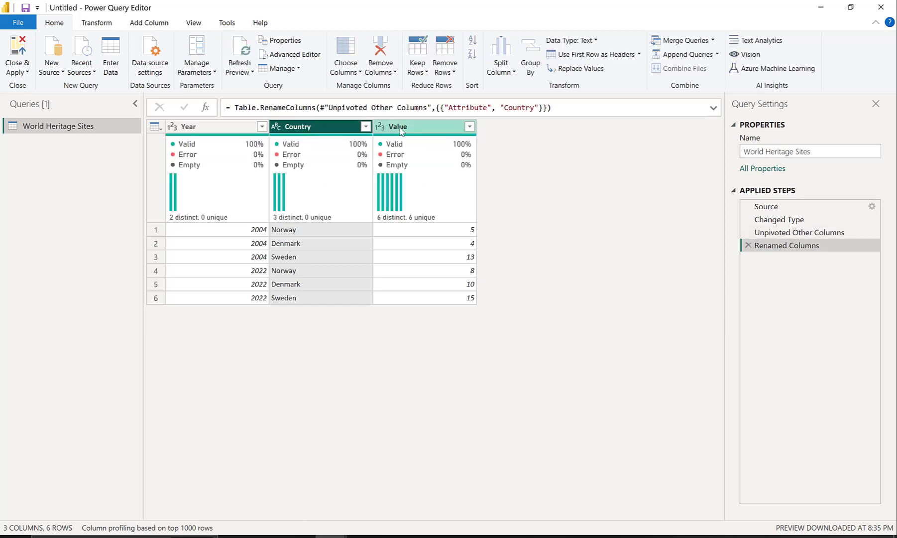
Step: Rename the Value column as Sites
double_click(401, 131)
type("Sites")
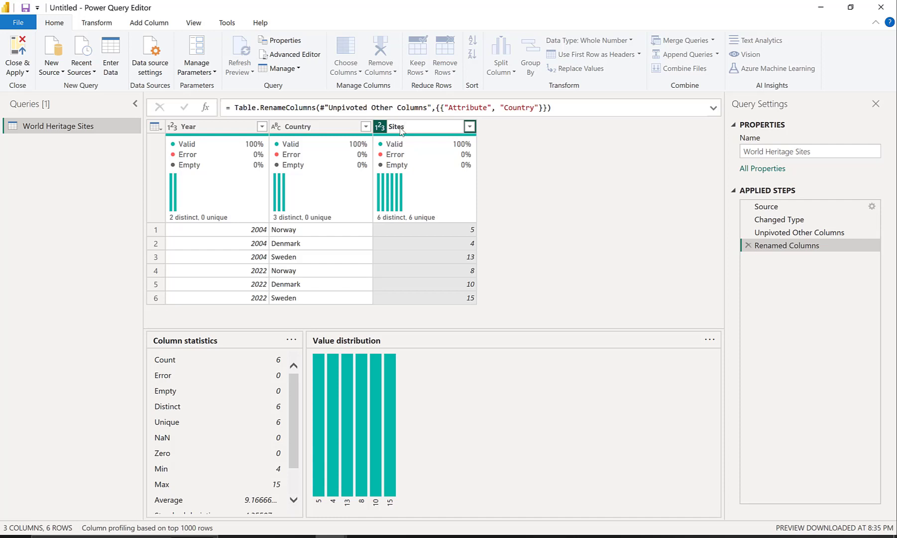
key("Return")
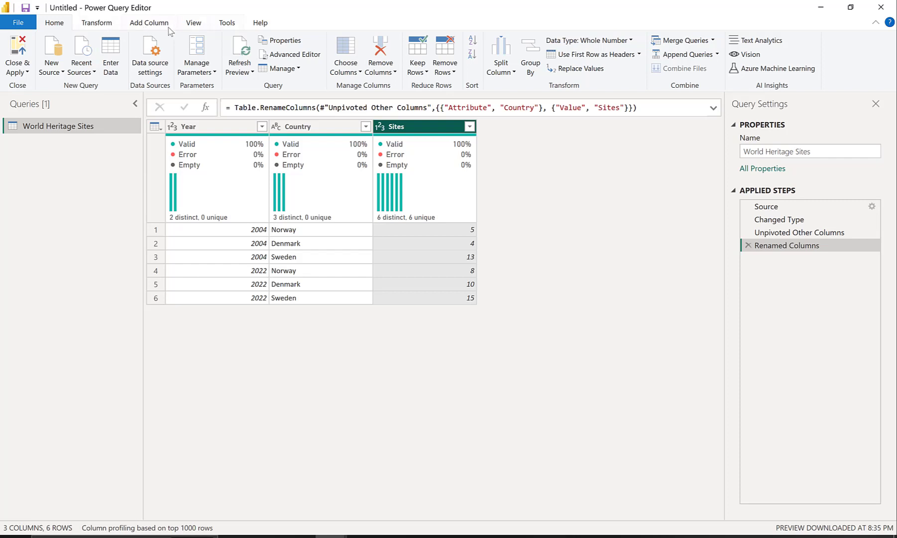
Step: Add a custom column CountrySort that returns 1 for Norway, 2 for Denmark, 3 for Sweden and 99 for any other Country
left_click(144, 24)
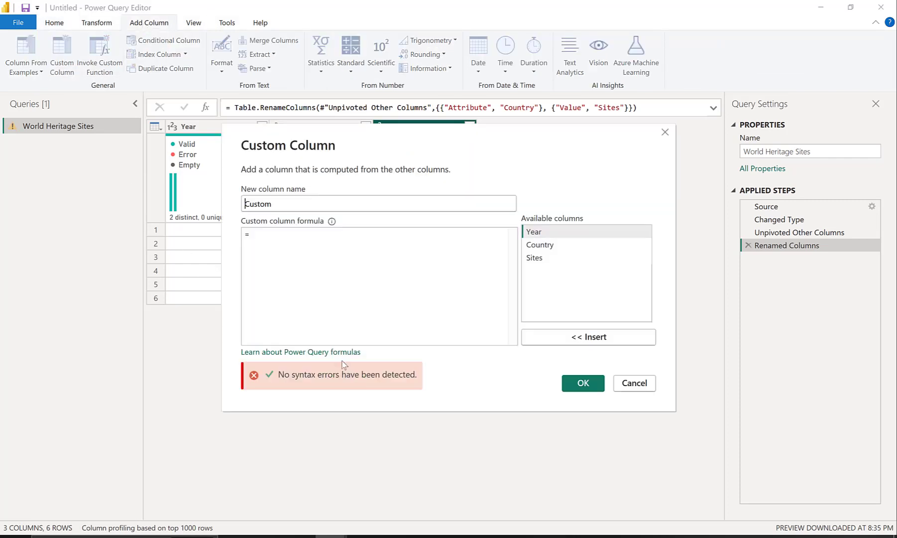
type("if [Country] = \"Norway\" then 1 else if [Country] = \"Denmark\" then 2 else if [Country] = \"Sweden\" then 3 else 99")
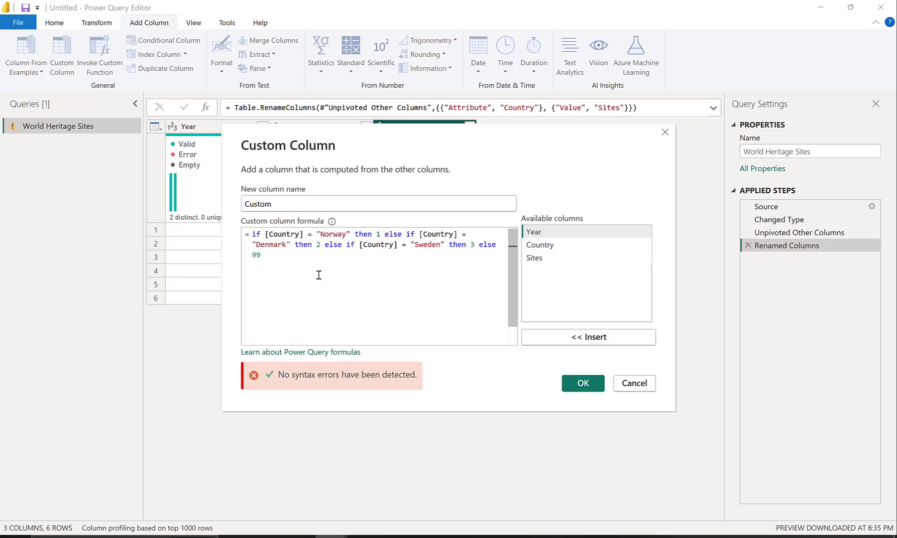
left_click_drag(300, 200, 213, 208)
type("CountrySort")
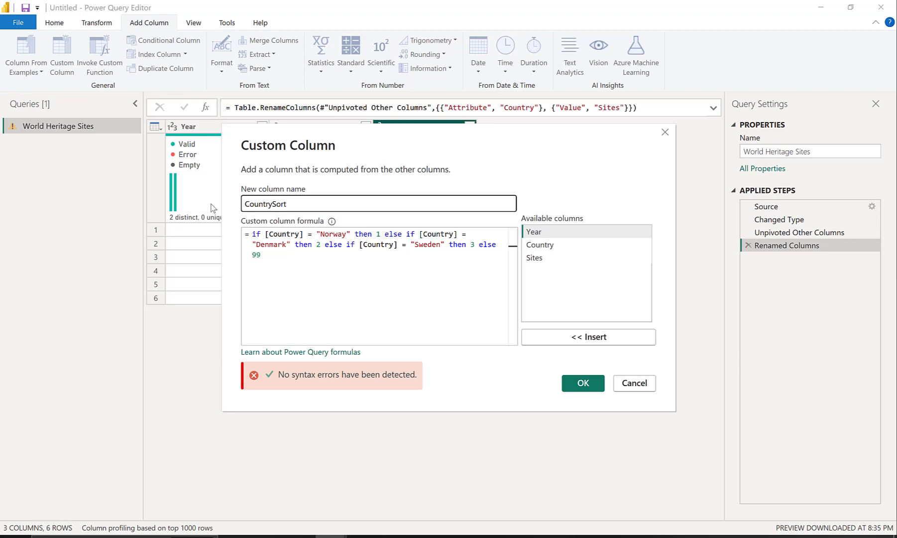
left_click(327, 281)
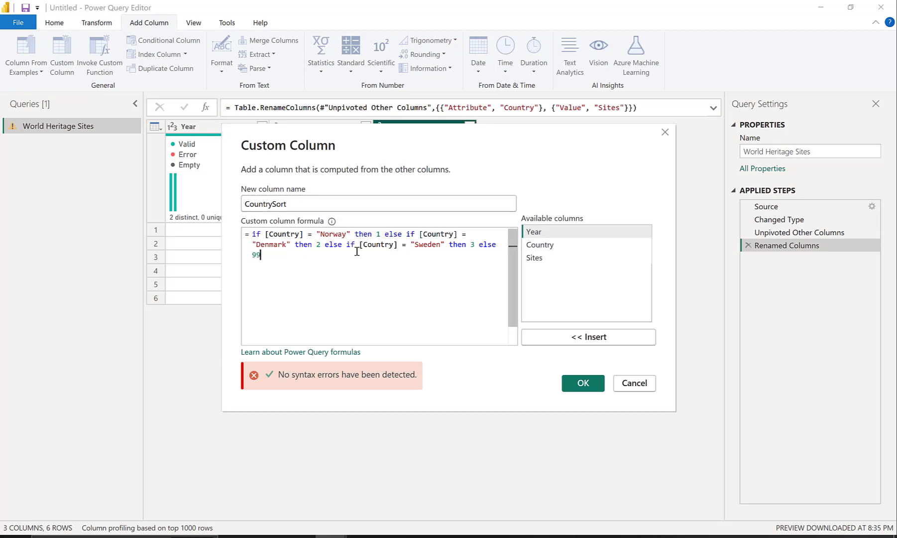
left_click(577, 389)
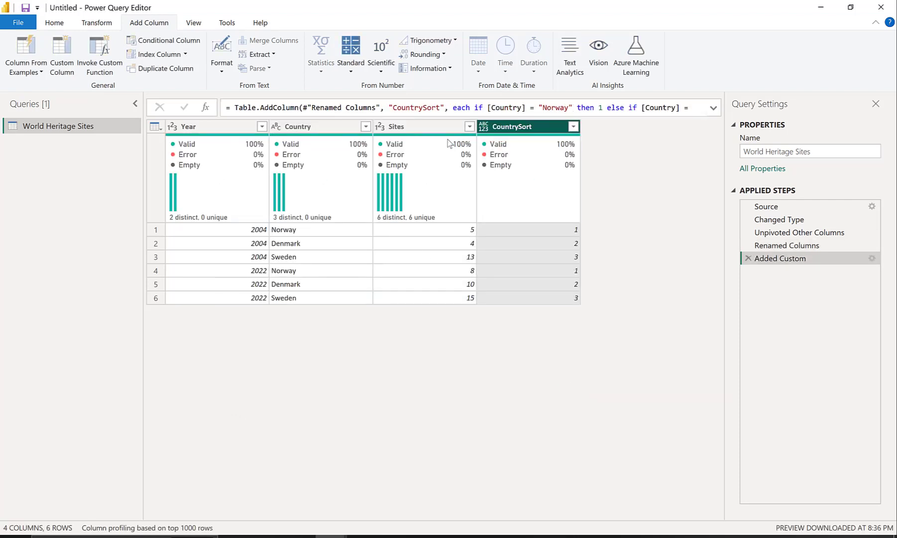
Step: Set the CountrySort column's data type to Whole Number, then close Power Query and apply the changes to the report
left_click(483, 126)
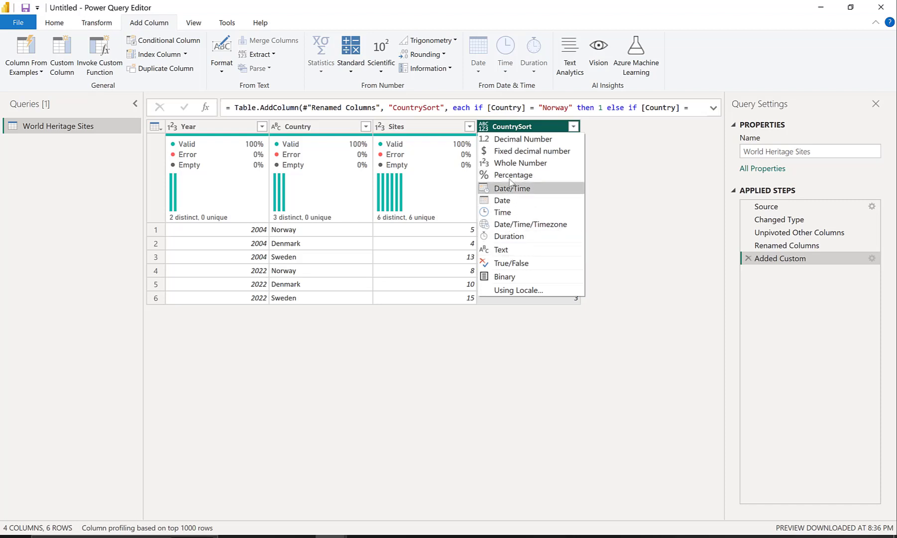
left_click(511, 162)
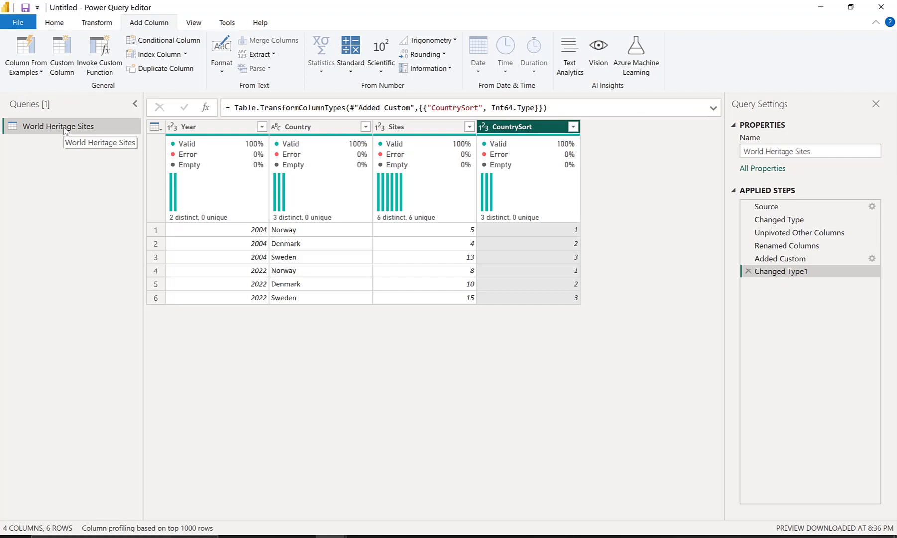
left_click(52, 23)
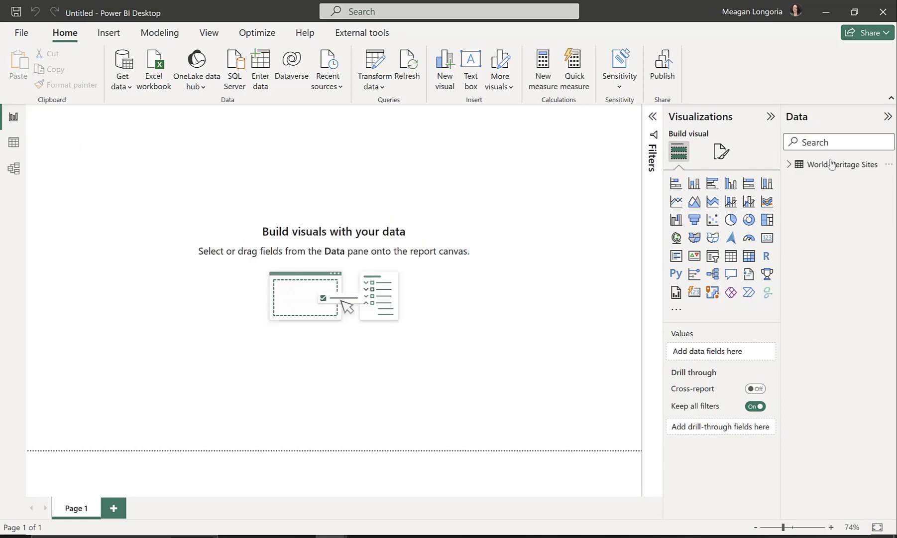
Step: Sort the Country column of the World Heritage Sites table by CountrySort
left_click(789, 164)
left_click(831, 186)
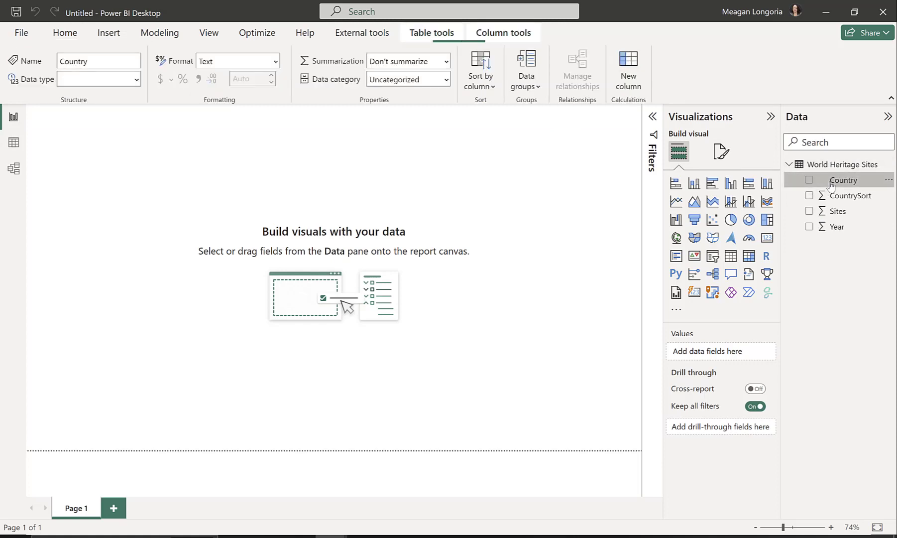
left_click(481, 82)
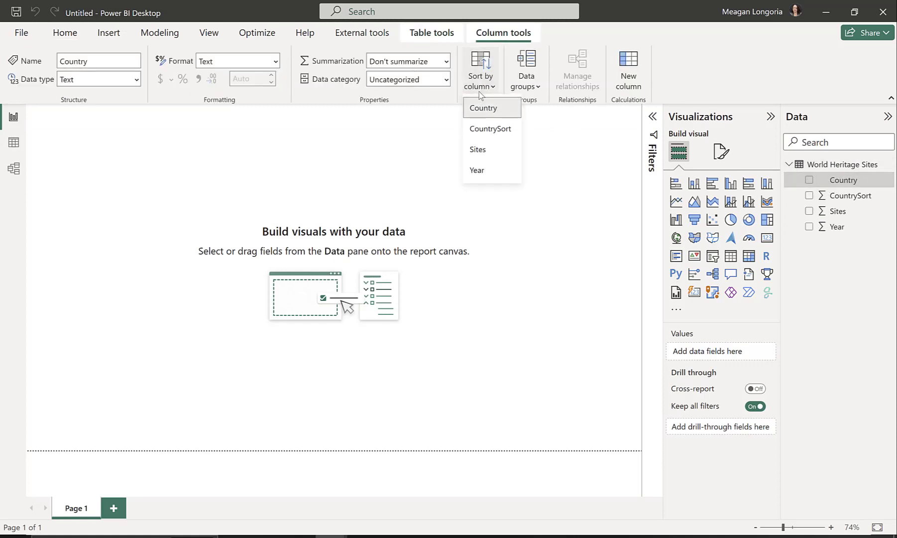
left_click(489, 135)
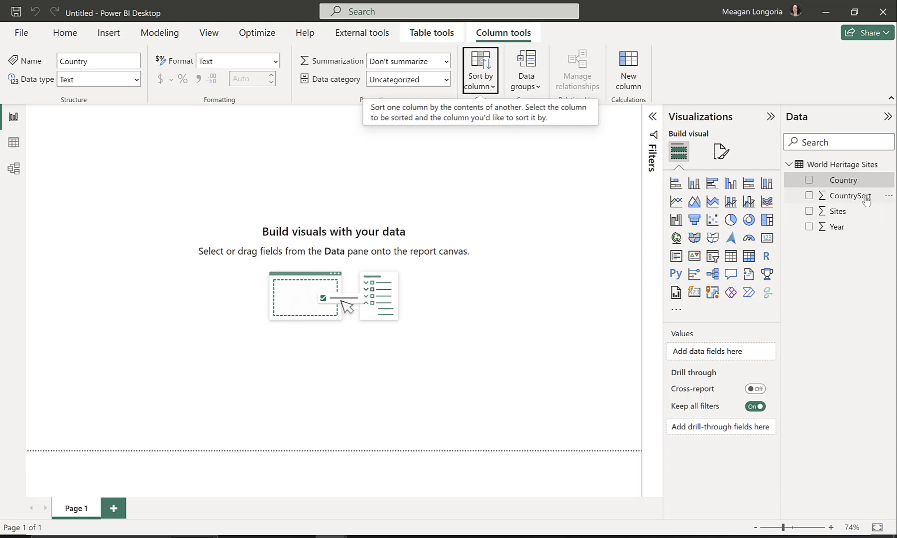
Step: Hide the CountrySort column and set the Year column's default summarization to Don't summarize
right_click(887, 197)
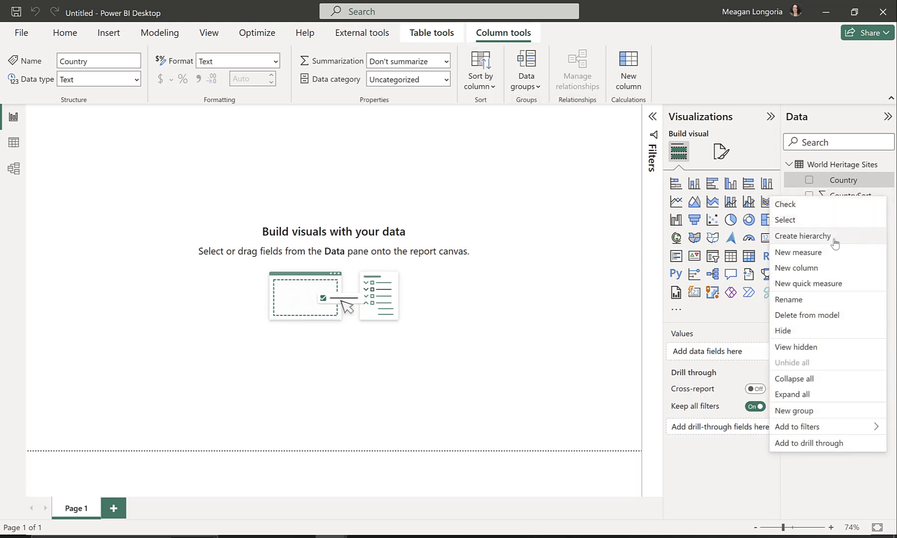
left_click(812, 330)
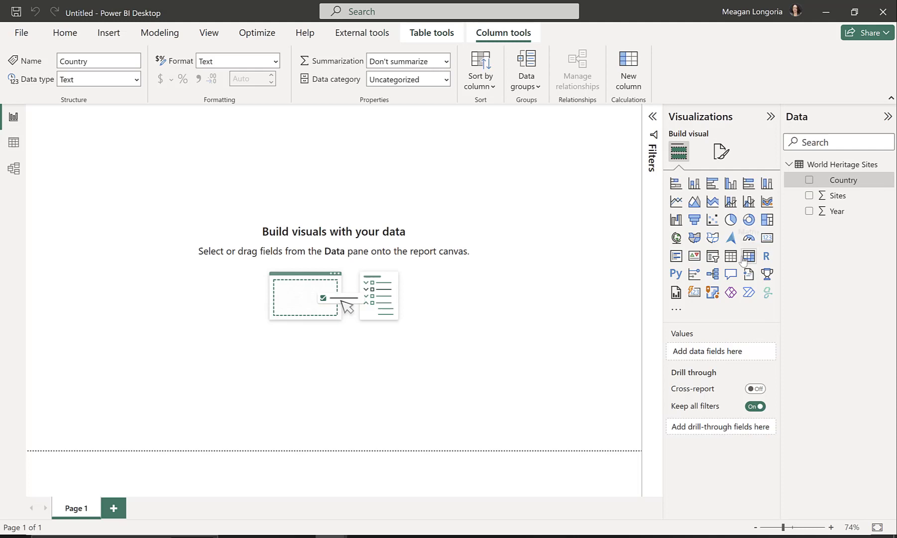
left_click(837, 211)
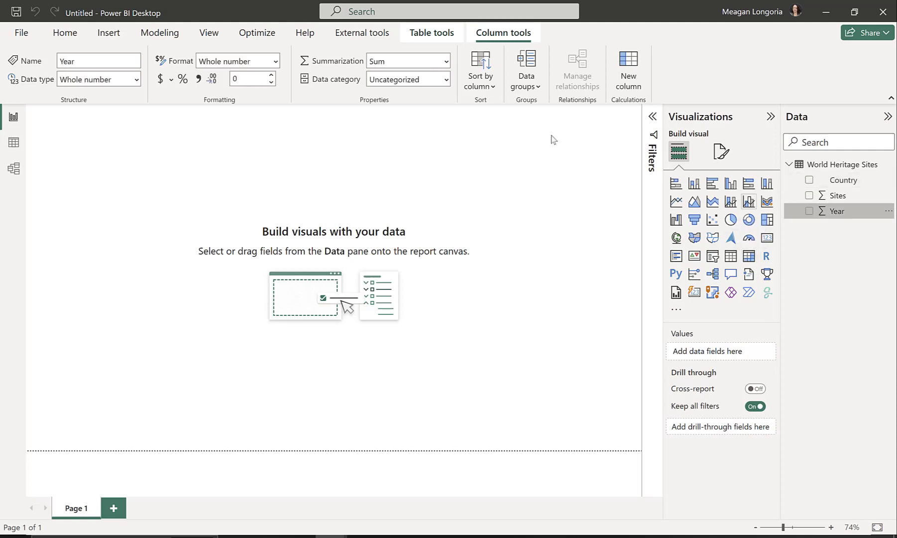
left_click(447, 62)
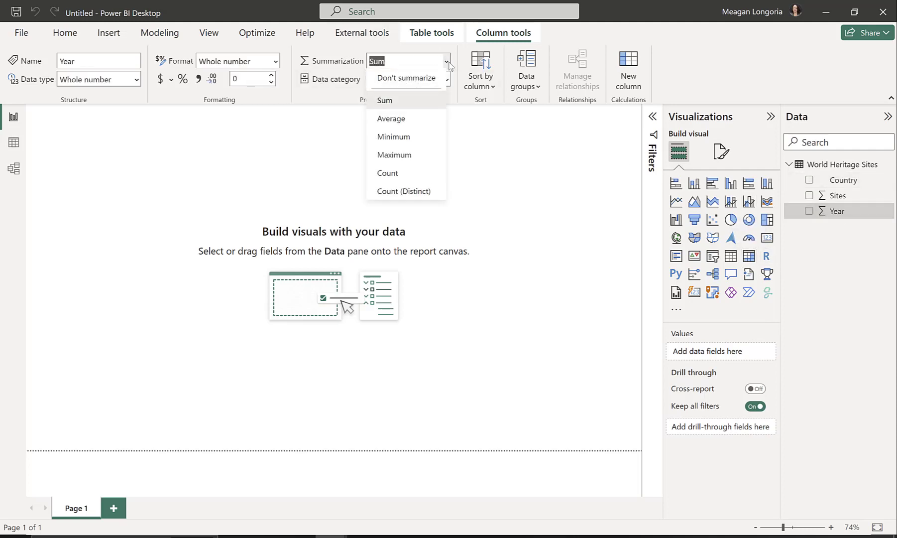
left_click(421, 78)
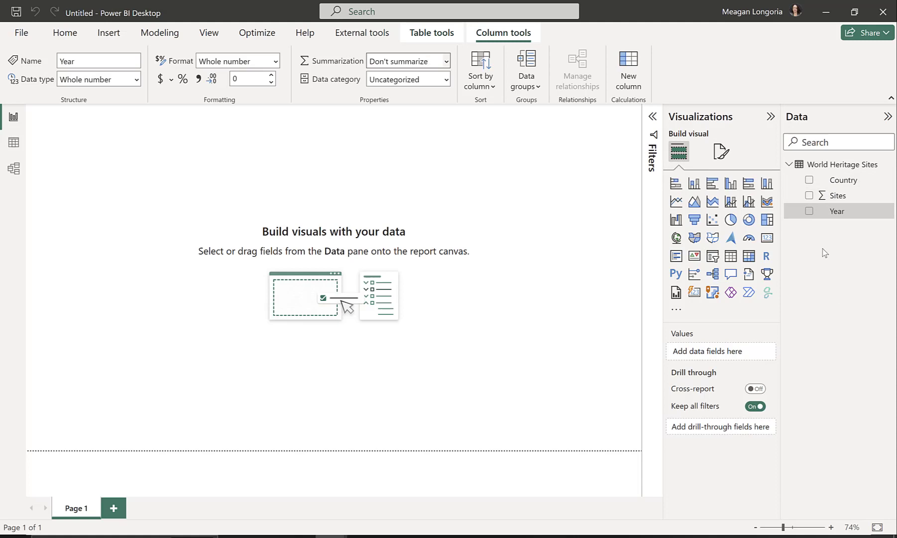
left_click(838, 197)
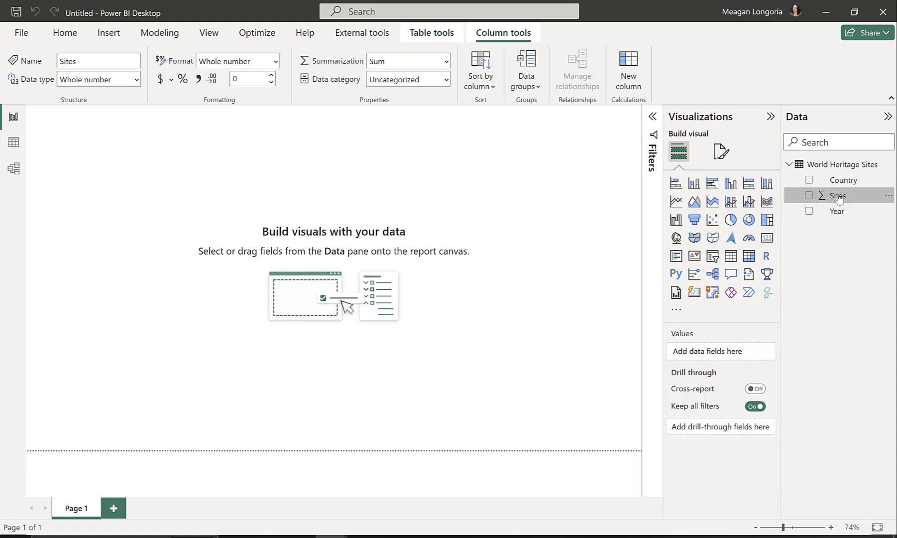
left_click(836, 181)
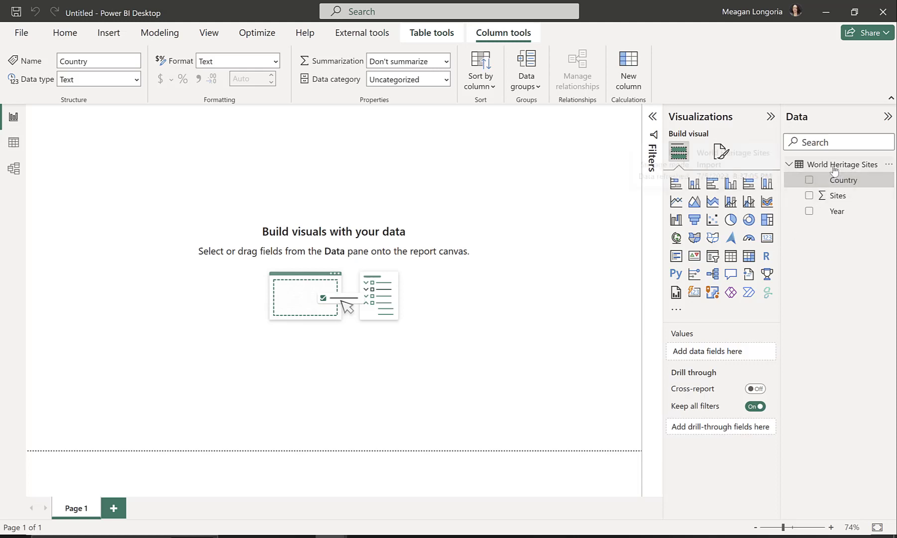
Step: Add a measure 2022 = CALCULATE(Sum('World Heritage Sites'[Sites]), 'World Heritage Sites'[Year] = 2022) to the World Heritage Sites table
mouse_move(835, 169)
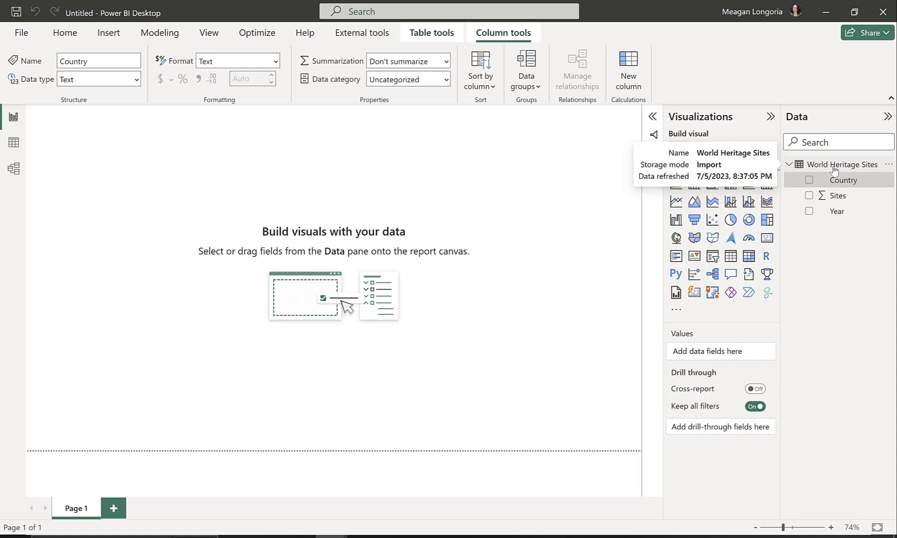
right_click(835, 170)
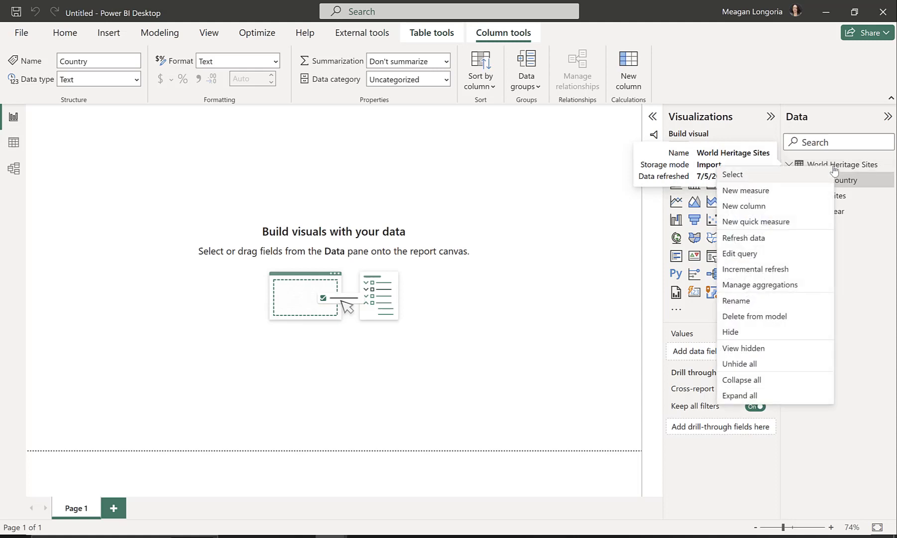
left_click(773, 191)
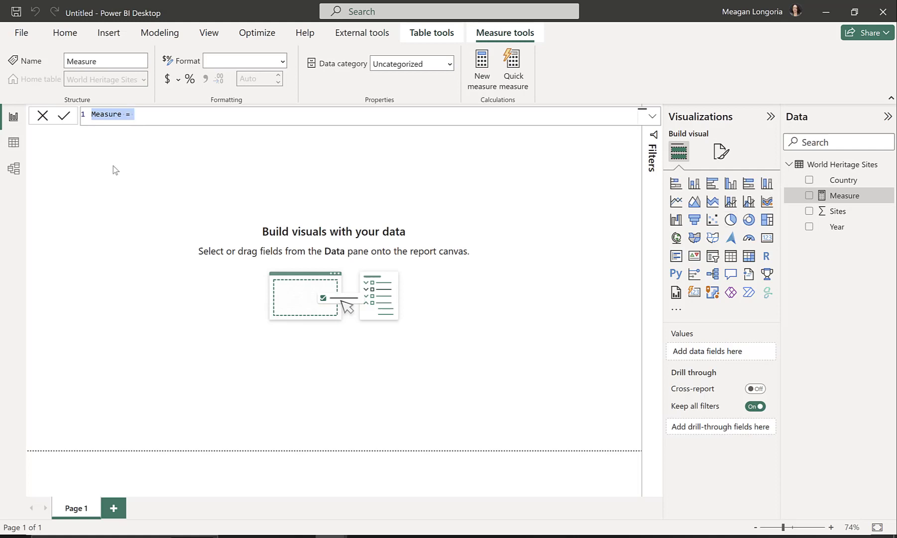
type("2022 = CALCULATE(Sum('World Heritage Sites'[Sites]), 'World Heritage Sites'[Year] = 2022)")
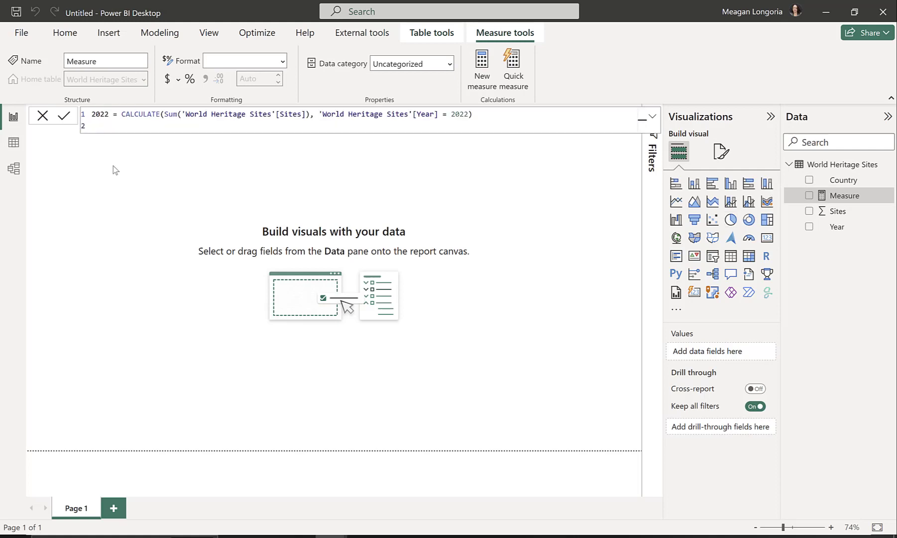
key("BackSpace")
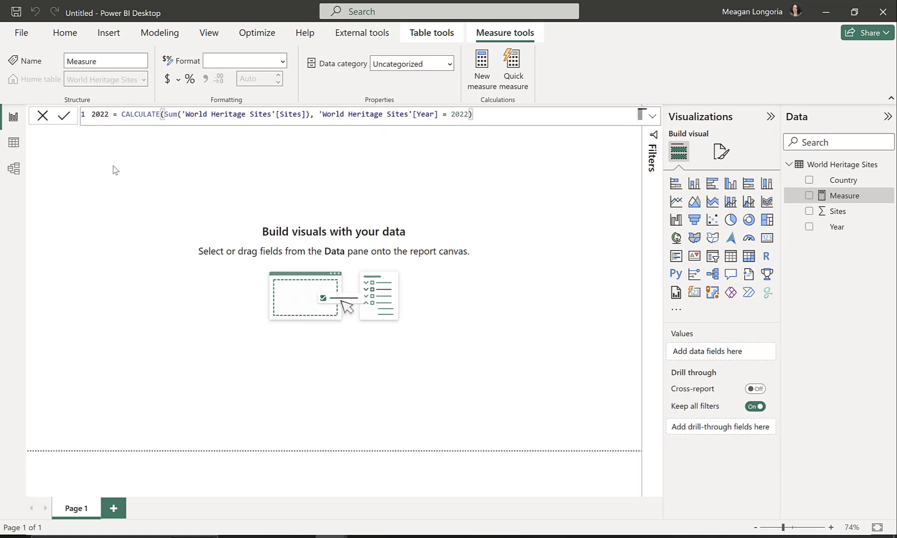
key("Return")
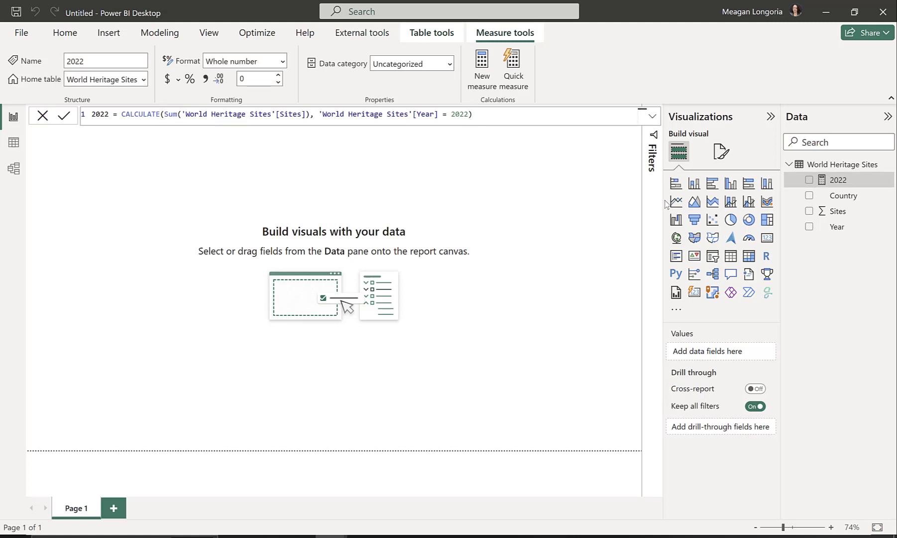
Step: Add a measure 2004 = CALCULATE(Sum('World Heritage Sites'[Sites]), 'World Heritage Sites'[Year] = 2004) to the World Heritage Sites table
right_click(831, 170)
left_click(765, 193)
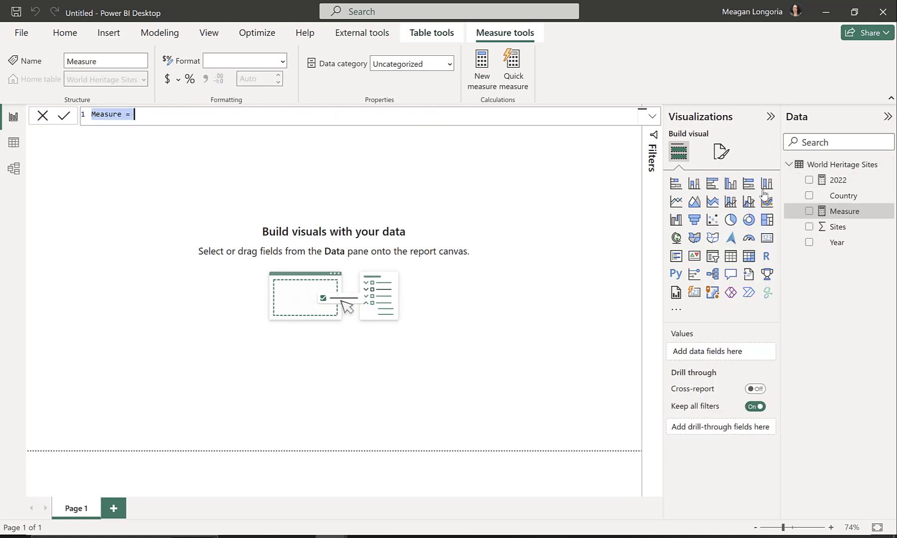
type("2004 = CALCULATE(Sum('World Heritage Sites'[Sites]), 'World Heritage Sites'[Year] = 2004)")
key("Return")
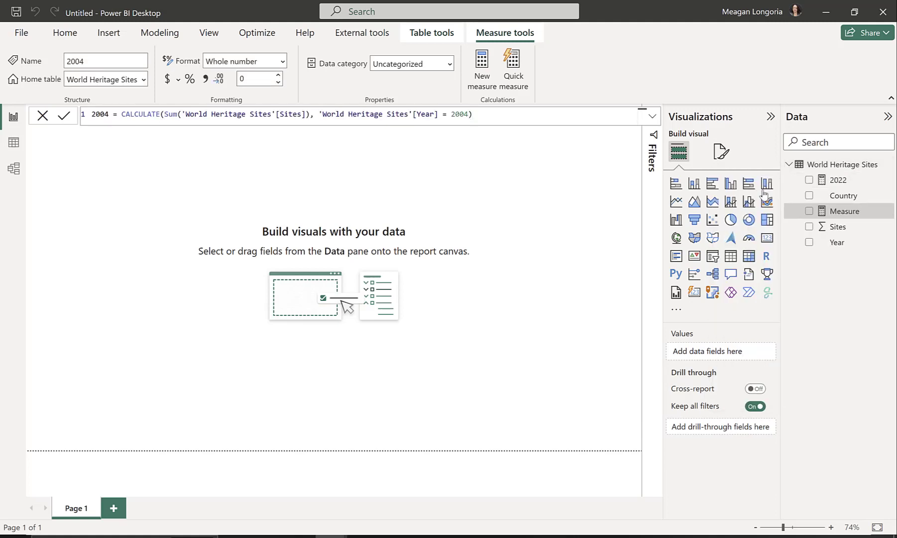
left_click(486, 186)
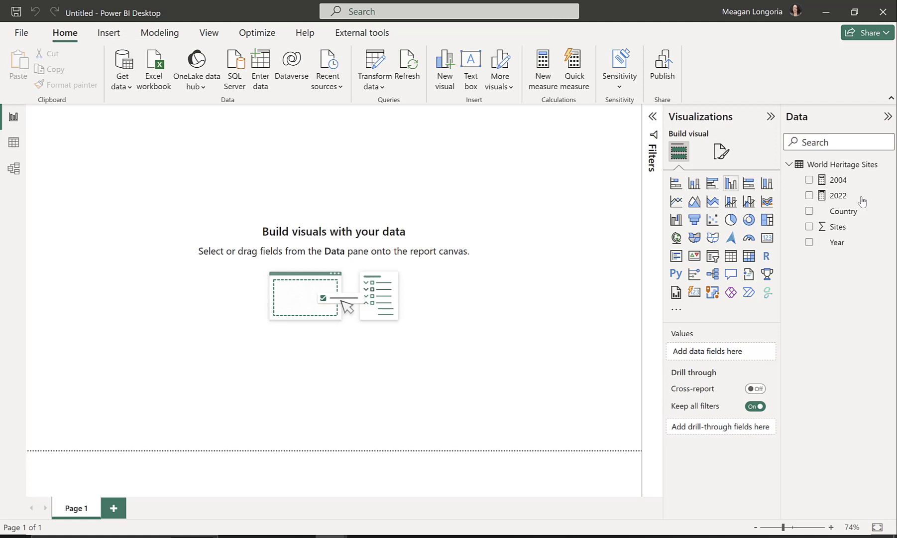
left_click(844, 182)
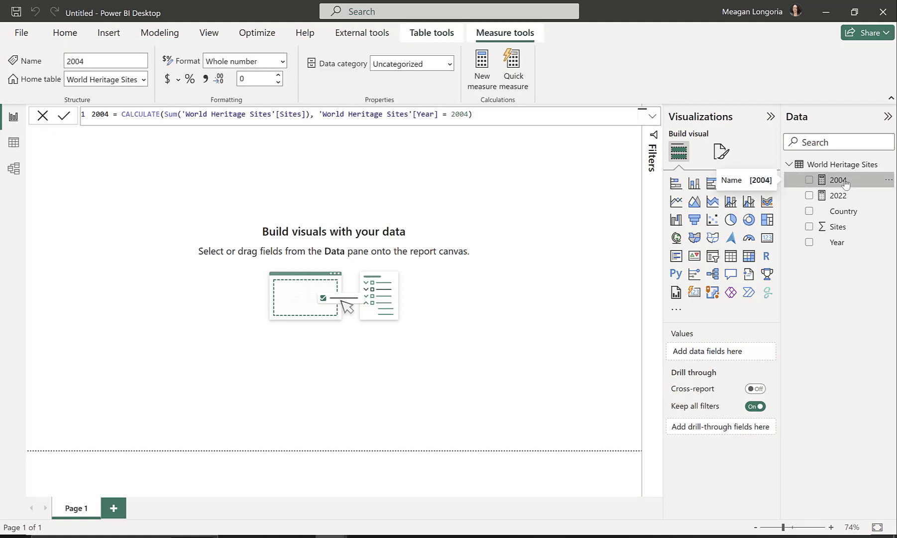
Step: Add a measure % Change = divide( ([2022] - [2004]),[2004]) to the World Heritage Sites table
right_click(856, 166)
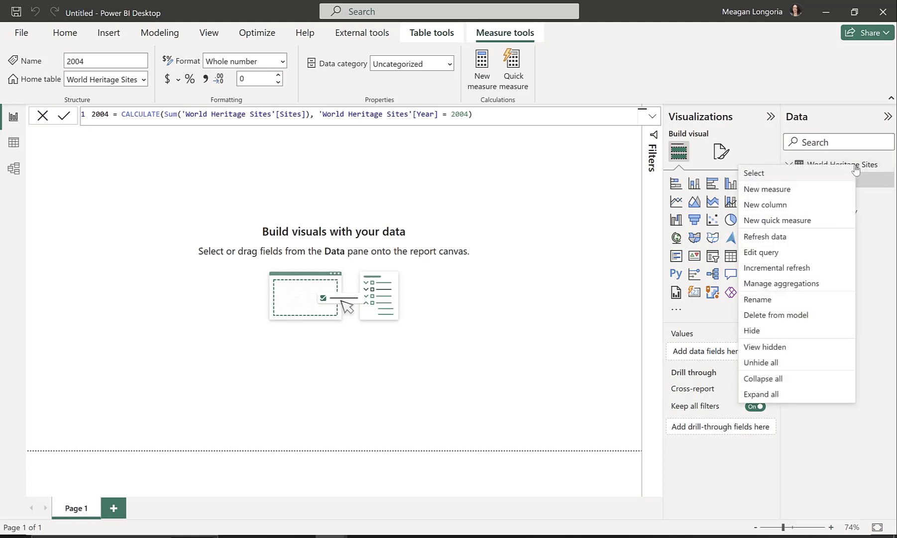
left_click(778, 192)
key("ctrl+a")
type("% Change = divide( ([2022] - [2004]),[2004])")
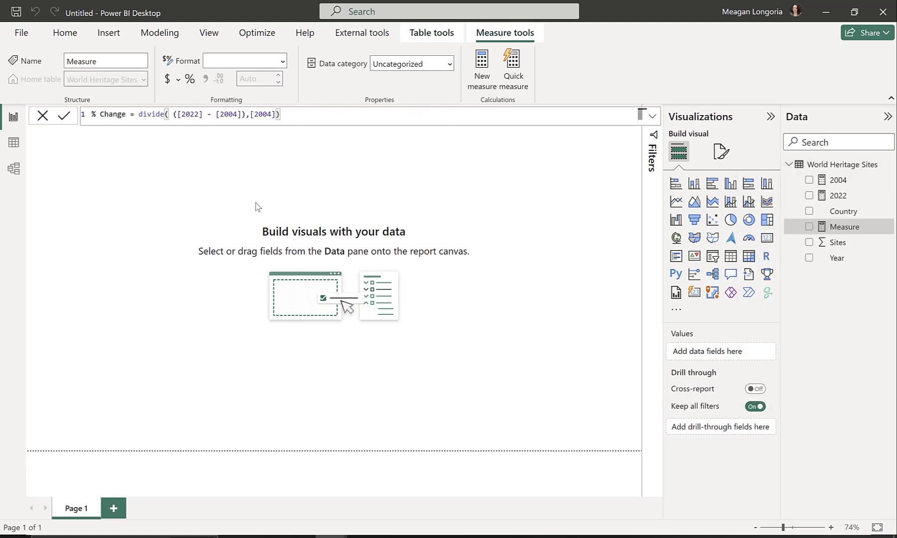
left_click(139, 115)
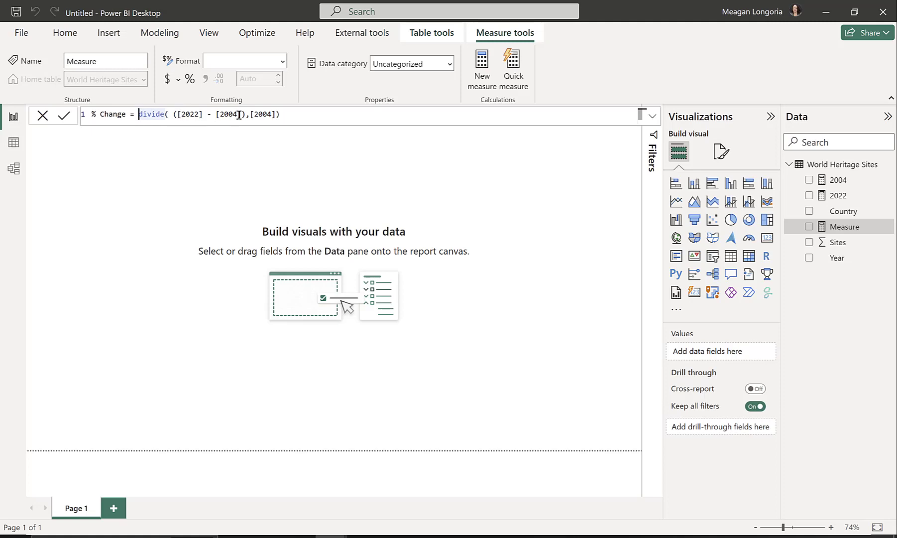
left_click(284, 114)
left_click(65, 116)
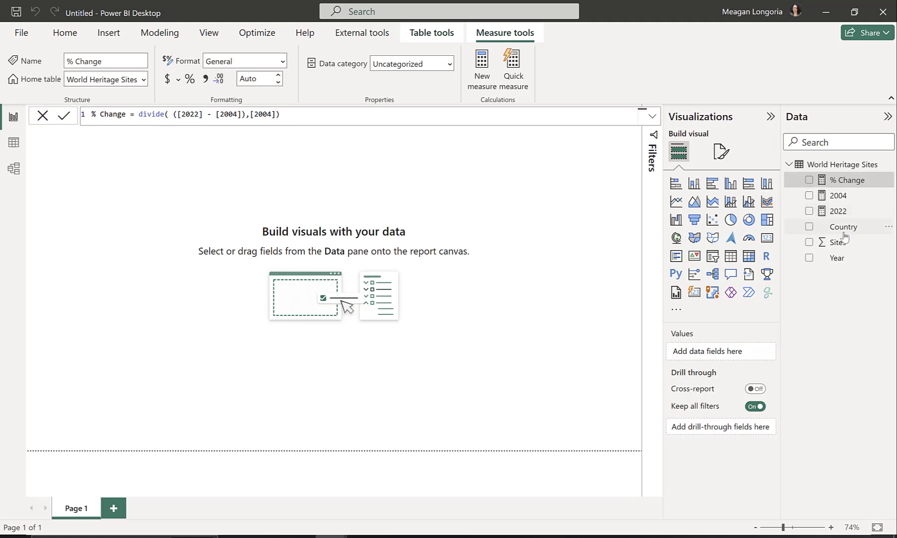
left_click(468, 199)
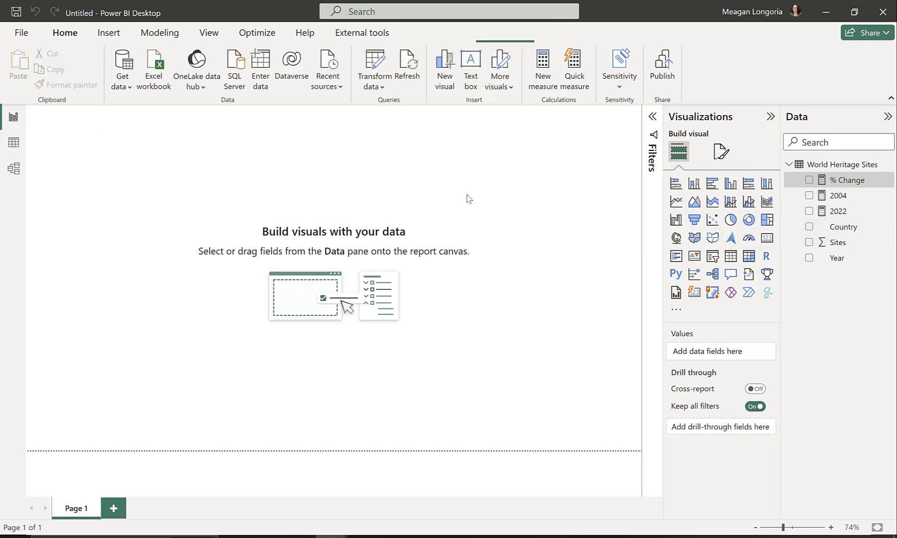
Step: Set the report page's canvas background color to #EFEFEF with 25% transparency
left_click(722, 151)
left_click(705, 273)
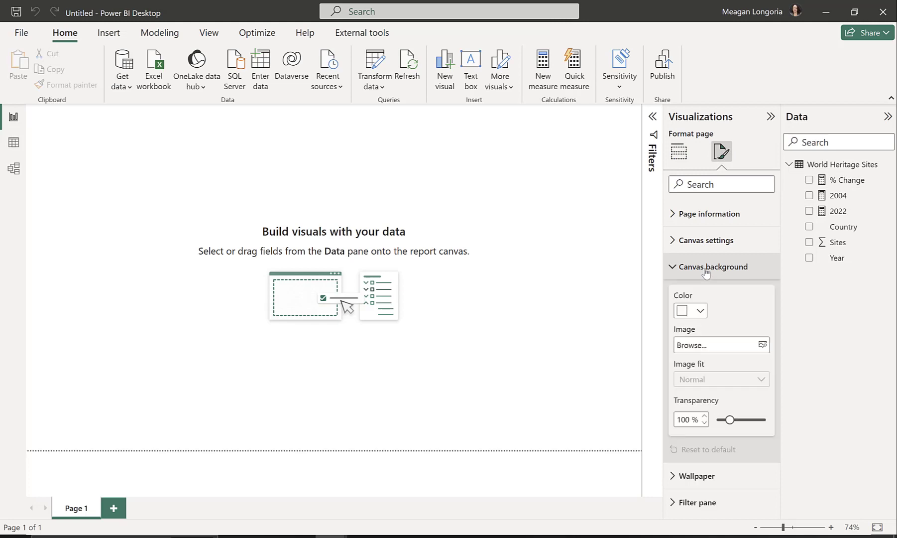
left_click(701, 309)
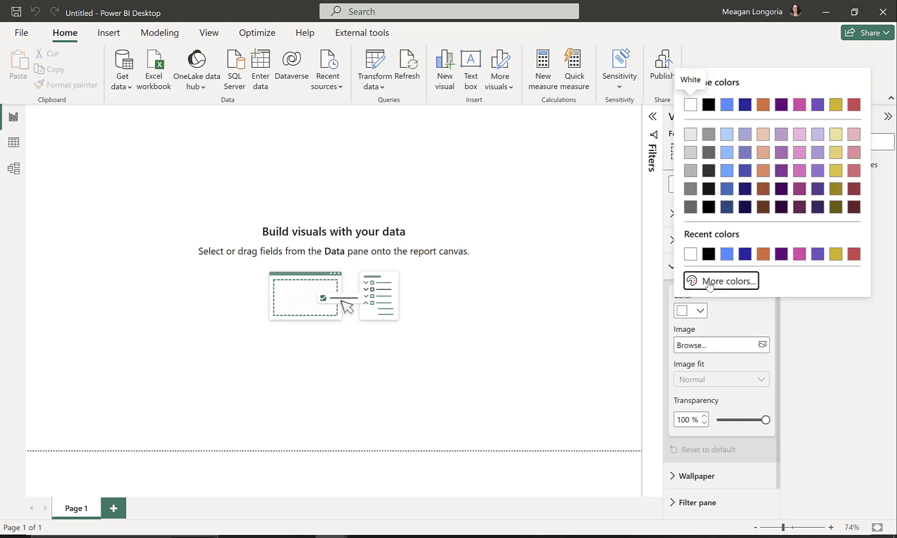
left_click(707, 281)
type("#EFEFEF")
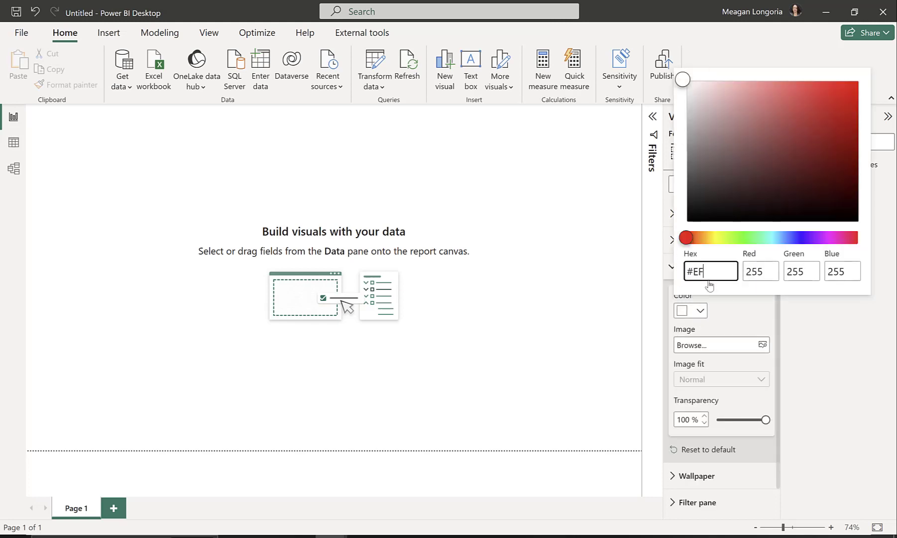
left_click(687, 419)
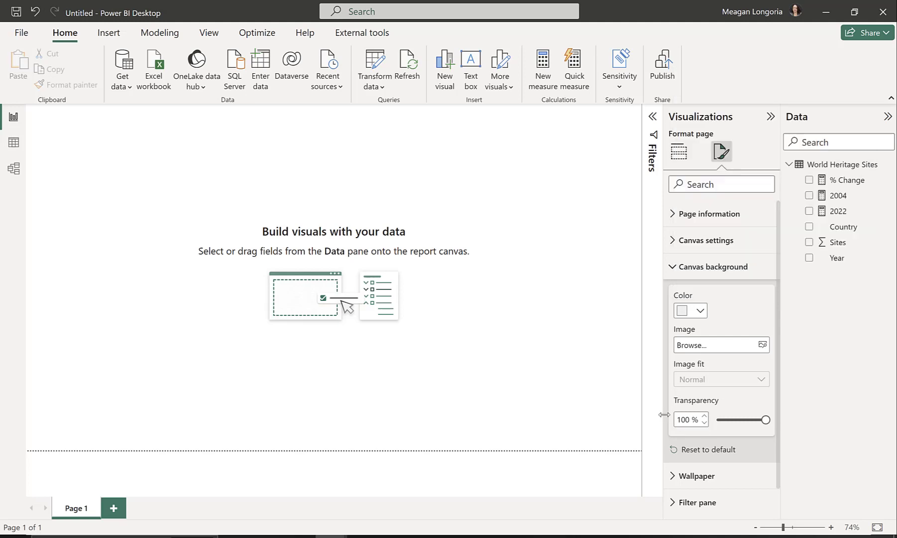
double_click(685, 422)
type("25")
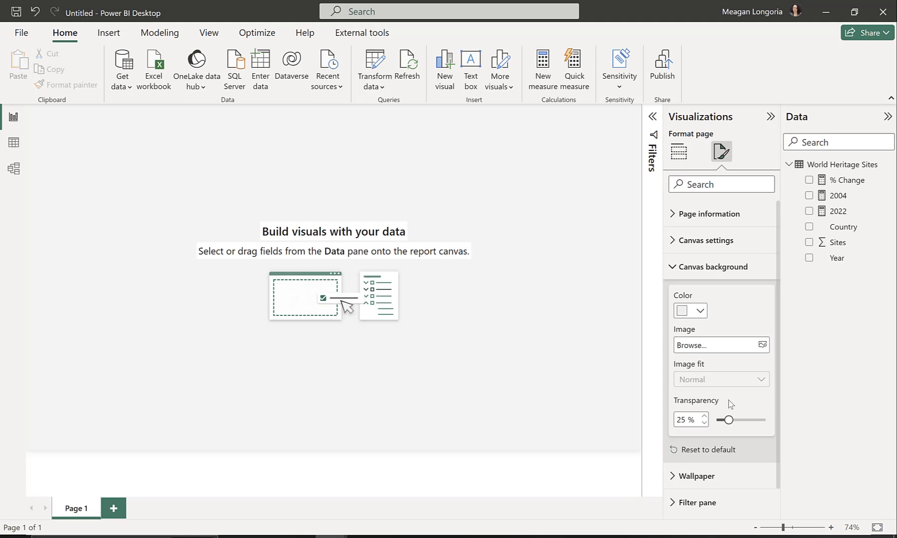
Step: Paste the Workout Wednesday 2023 | Week 24 header text box and the DVP logo onto the page, then collapse the filters
left_click(209, 167)
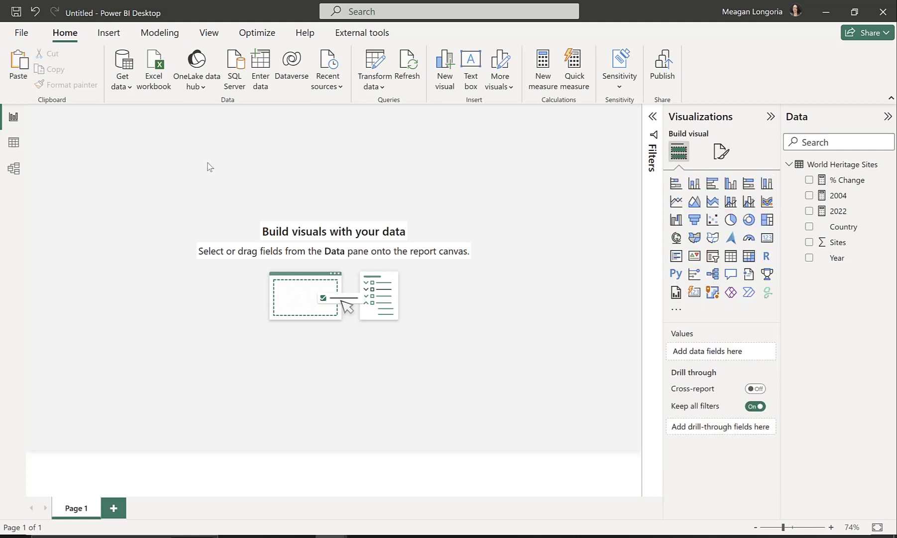
key("ctrl+v")
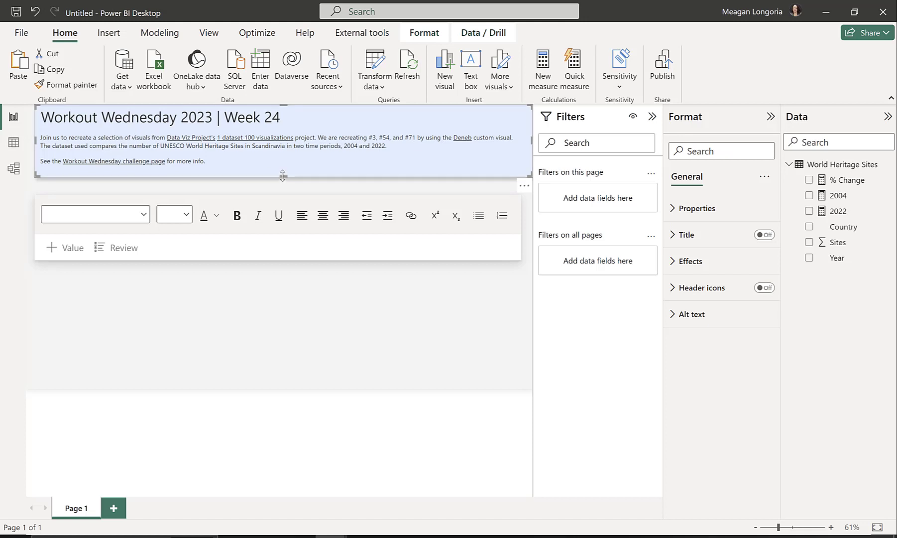
left_click(486, 191)
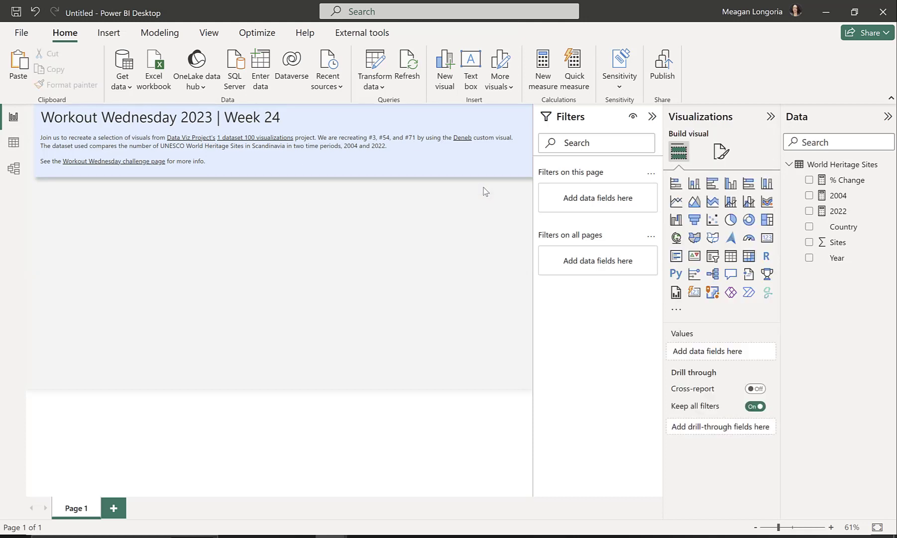
key("ctrl+v")
left_click(653, 117)
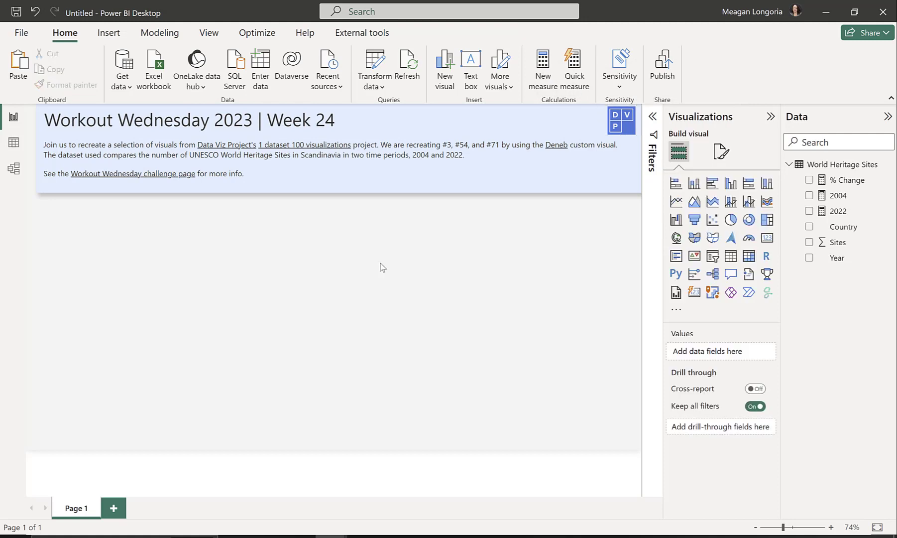
Step: Find the Deneb custom visual in AppSource and import it into the report
left_click(676, 310)
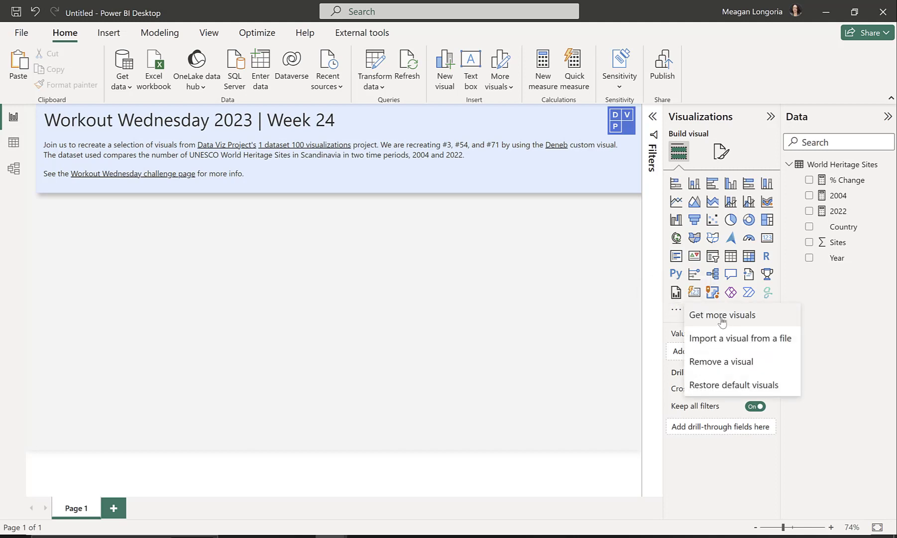
left_click(722, 317)
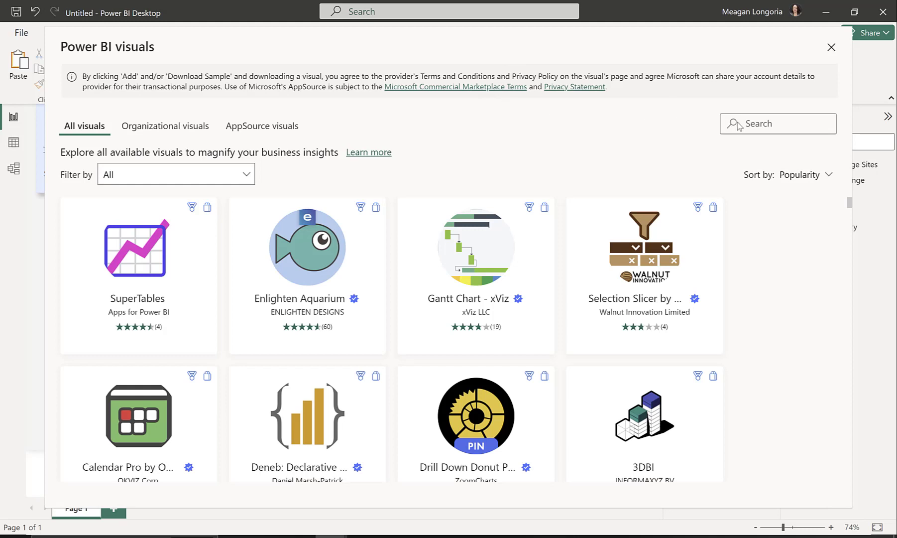
type("deneb")
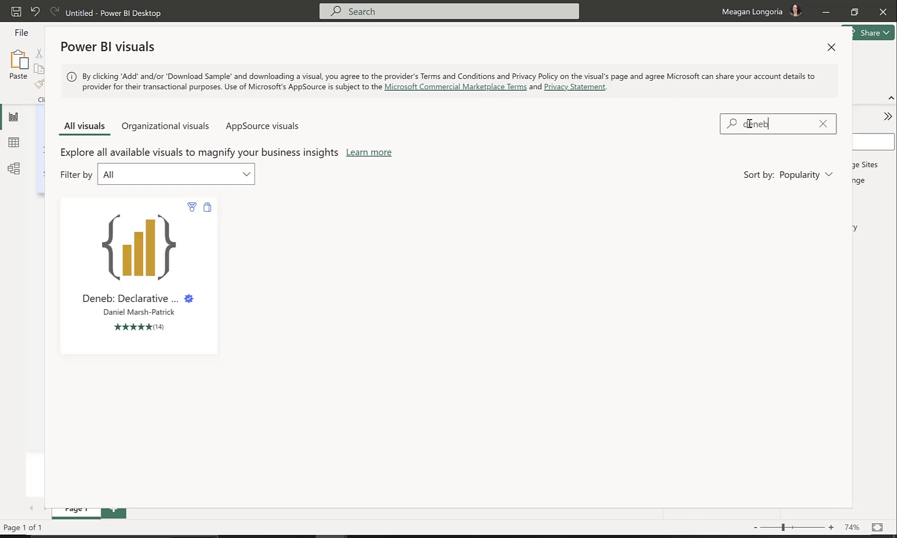
left_click(150, 274)
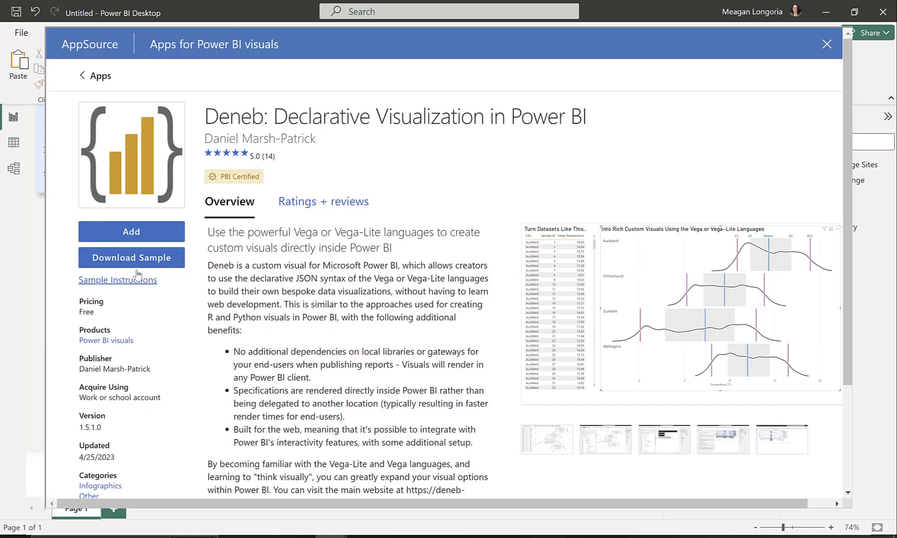
left_click(124, 231)
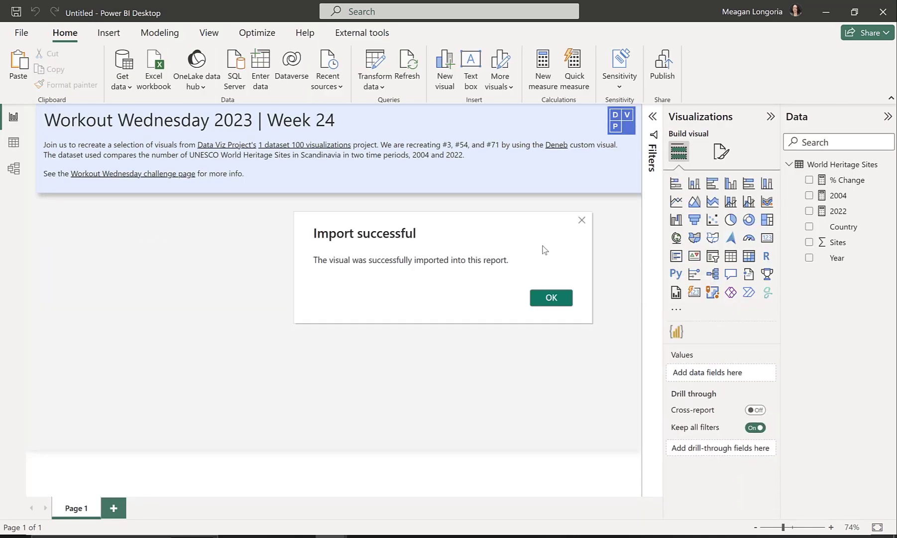
left_click(551, 298)
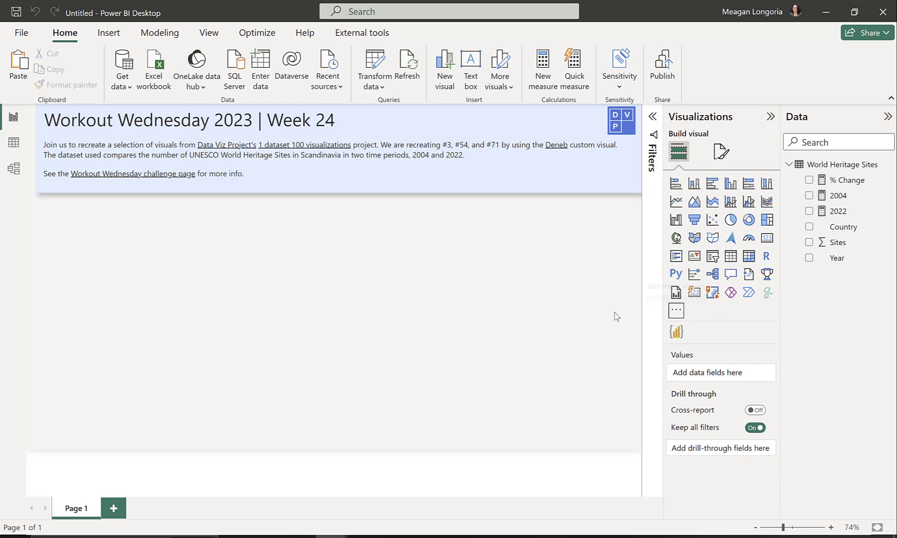
Step: Place a Deneb visual in the left part of the page below the header, with Country, Sites, Year and % Change as values
left_click(676, 331)
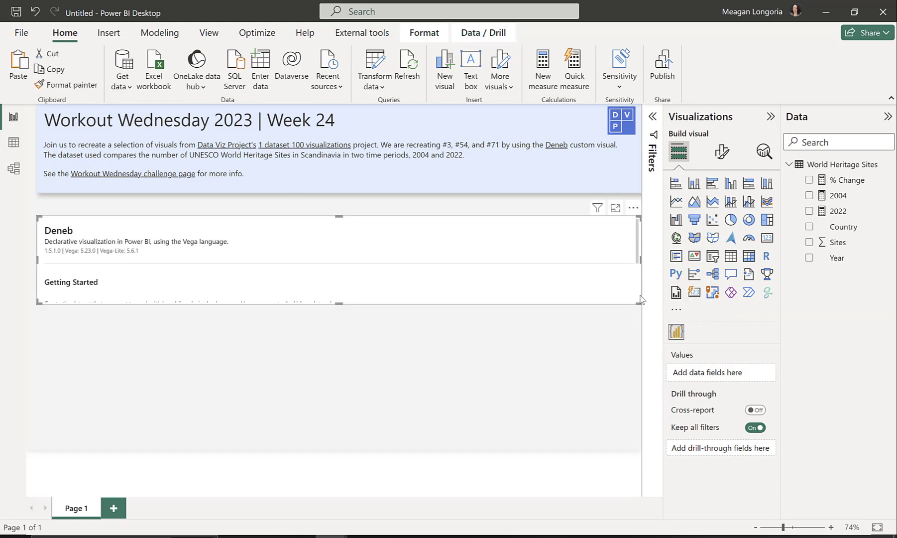
left_click_drag(639, 303, 203, 417)
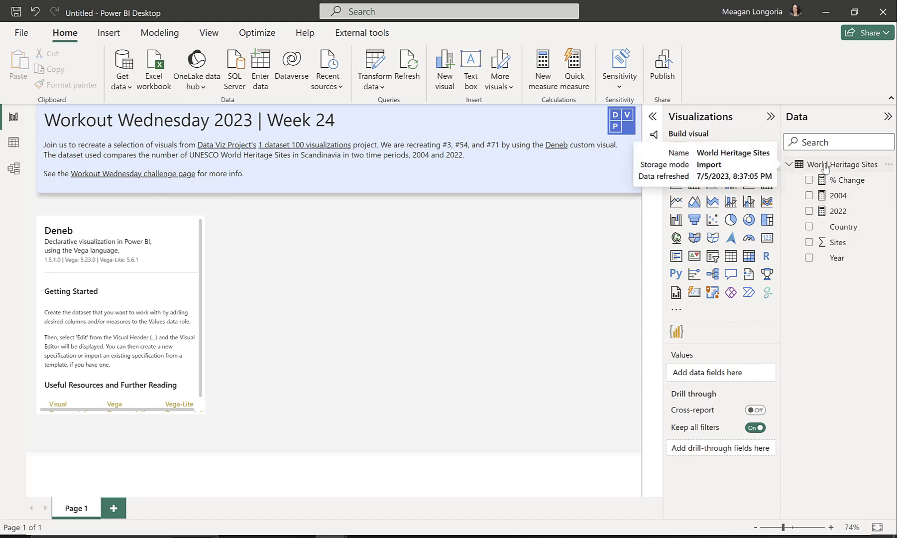
left_click(133, 222)
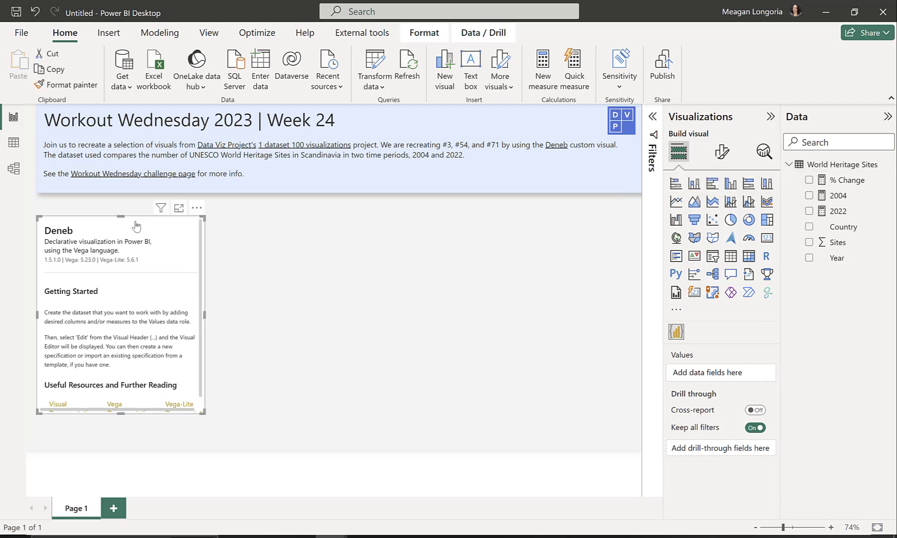
left_click(809, 228)
left_click(810, 243)
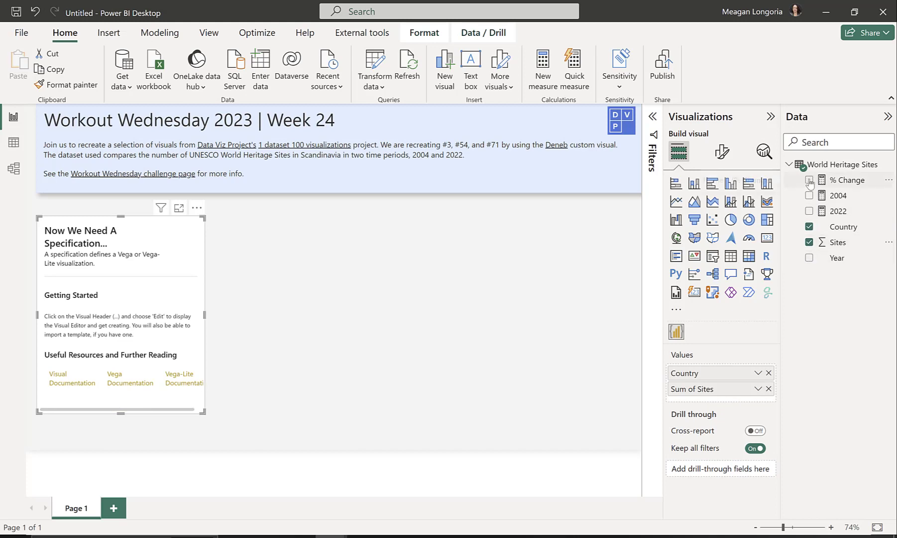
left_click(809, 257)
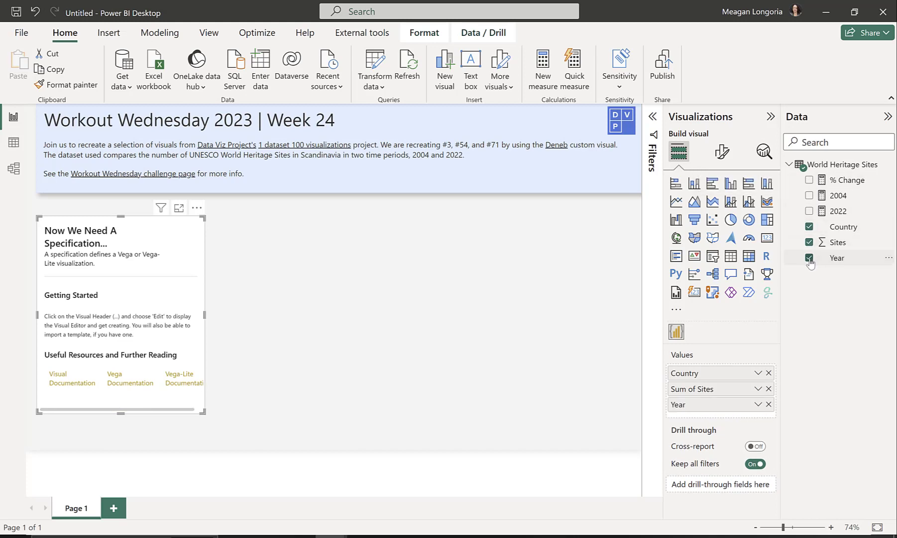
left_click(809, 181)
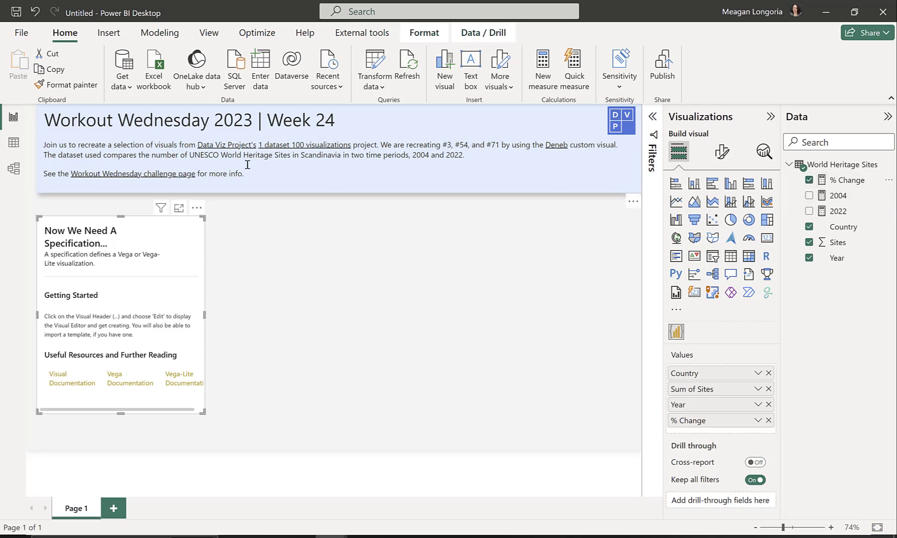
Step: Create an empty Vega-Lite specification for the Deneb visual, replace it with the copied lollipop chart code and apply it
left_click(196, 207)
left_click(227, 223)
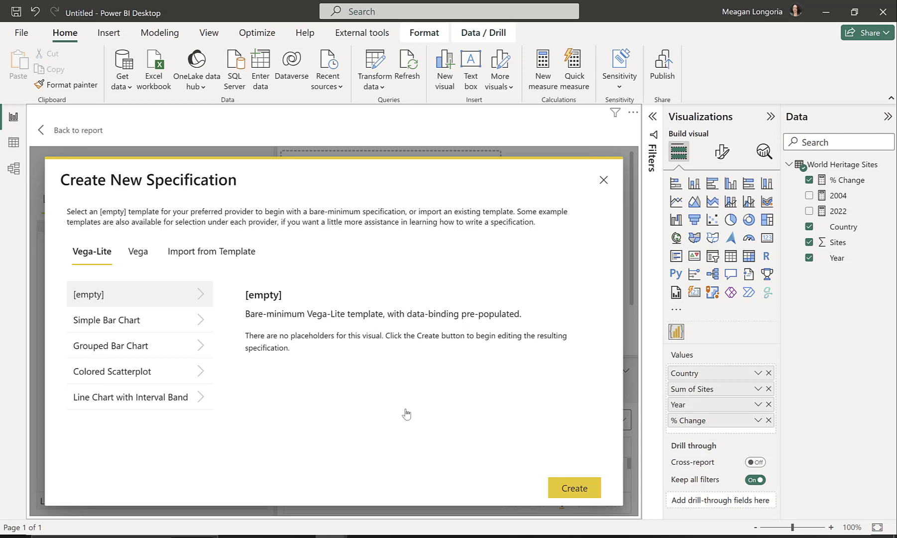
left_click(574, 487)
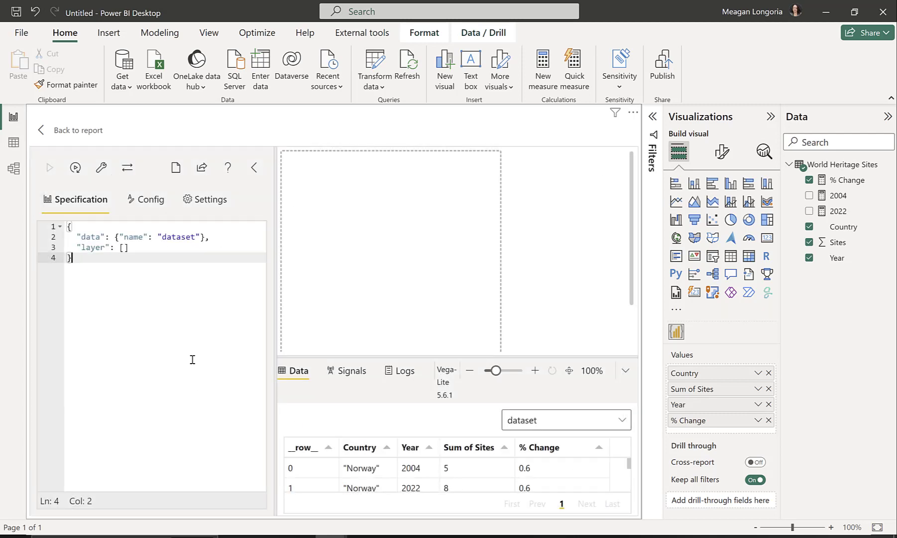
key("ctrl+a")
key("ctrl+v")
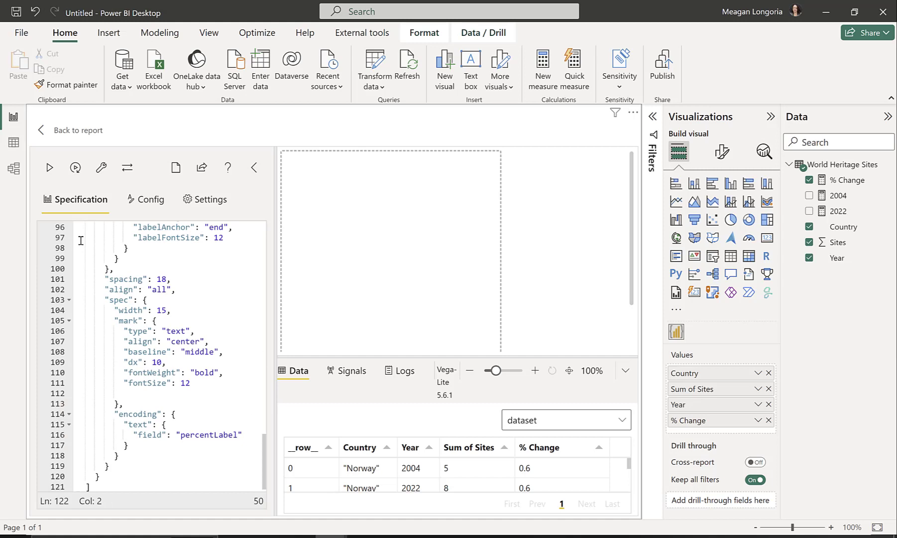
left_click(49, 167)
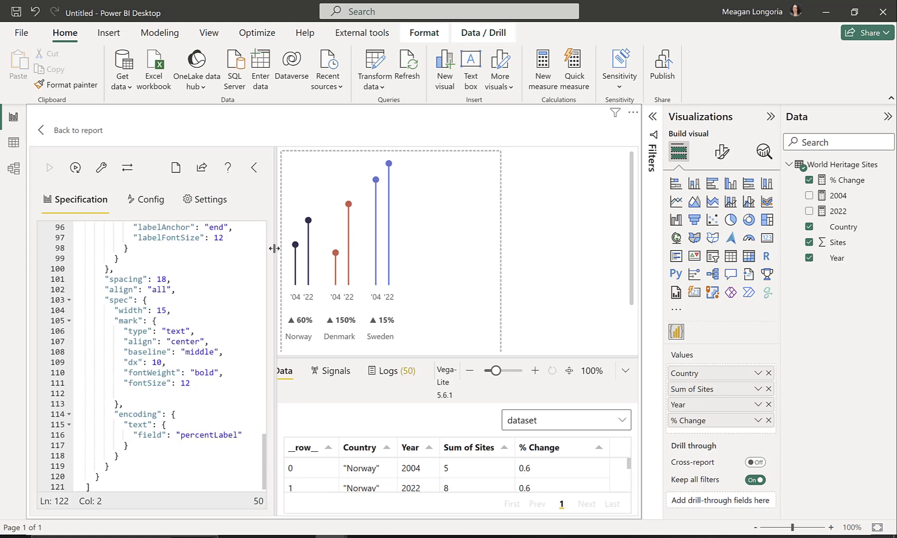
Step: Widen the code editor and examine the dataset reference and the percentLabel calculation at the start of the specification
left_click_drag(275, 248, 393, 242)
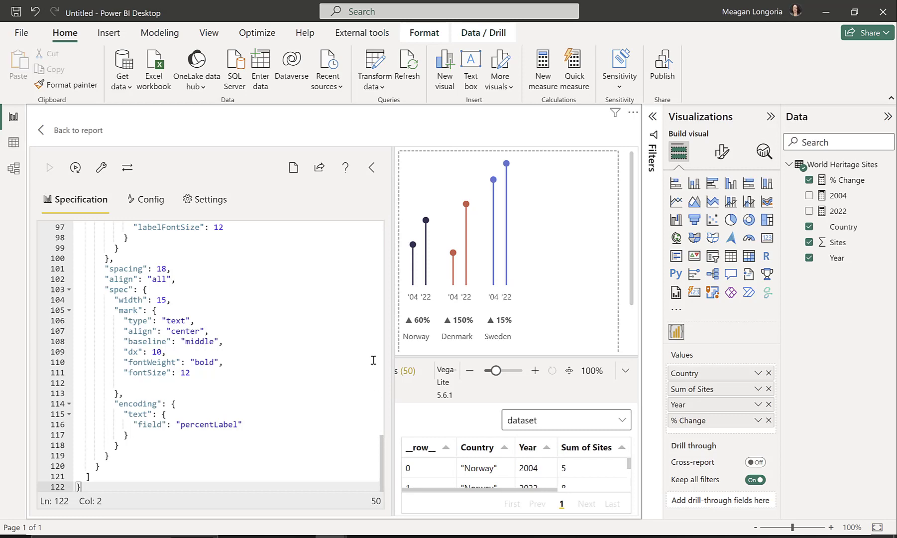
left_click_drag(385, 457, 375, 215)
left_click_drag(221, 237, 81, 238)
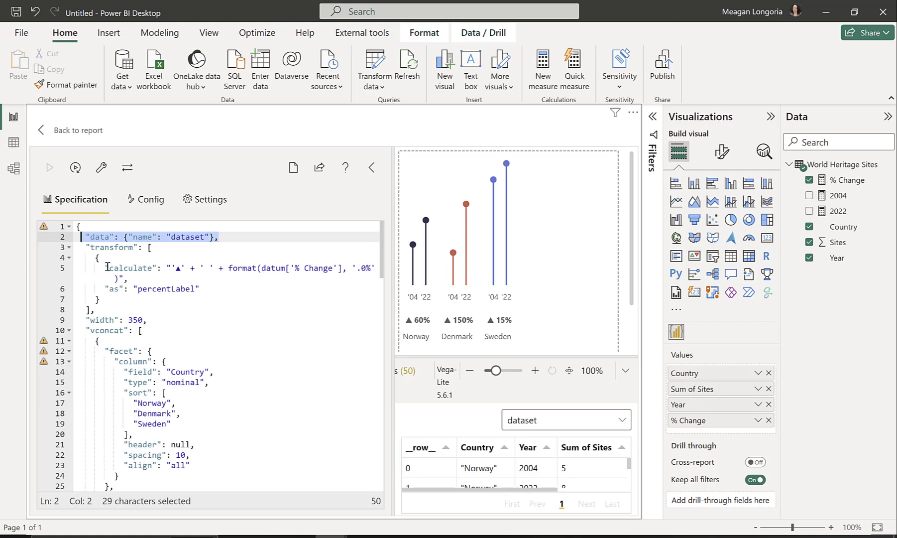
left_click(133, 269)
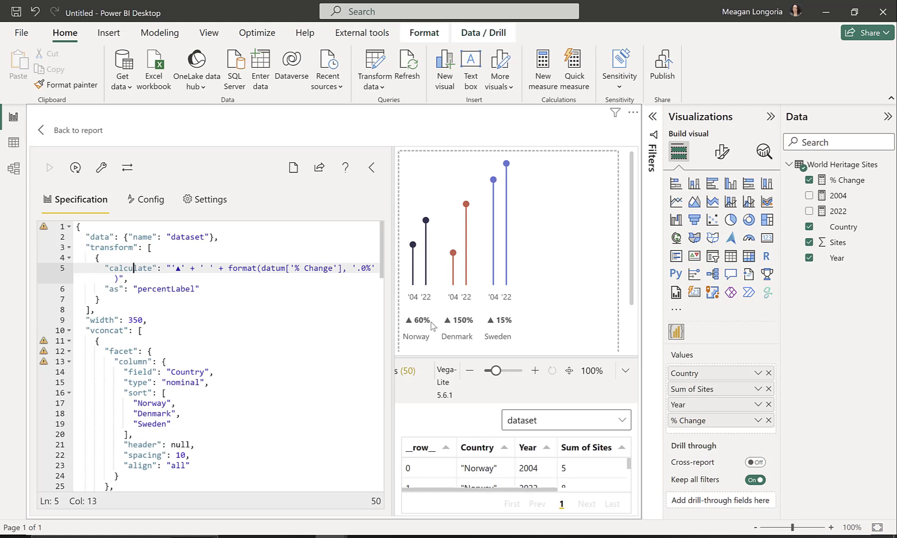
left_click(174, 268)
key("Right")
key("Right")
key("Right")
key("Right")
key("Right")
key("Right")
key("Right")
key("Left")
key("Right")
key("Right")
key("Right")
key("Right")
key("Right")
key("Right")
key("Right")
key("Right")
key("Right")
key("Right")
key("Right")
key("Right")
key("Right")
key("Right")
key("Right")
key("Right")
key("Right")
key("Right")
key("Right")
key("Right")
key("Right")
key("Right")
key("Right")
key("Right")
key("Right")
key("Right")
key("Left")
key("Left")
key("Left")
key("Left")
key("Right")
key("Right")
key("Right")
key("Right")
key("Right")
key("Right")
key("Right")
key("Right")
key("Down")
key("Right")
key("Right")
key("Right")
key("Right")
key("Right")
key("Right")
key("Right")
key("Right")
key("Right")
key("Right")
key("Right")
key("Right")
key("Right")
key("Right")
key("Right")
key("Right")
key("Right")
key("Right")
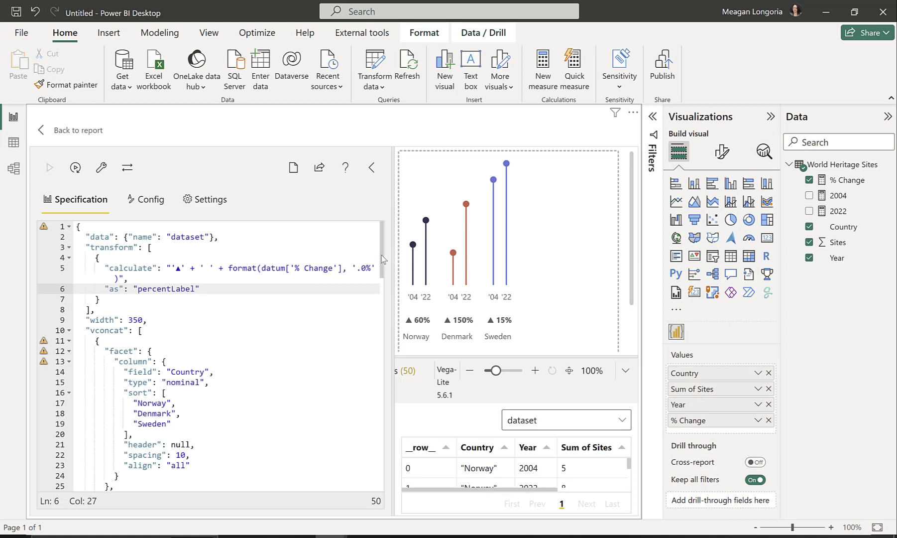
Step: Examine the vconcat facet block, including the Country column's sort order, header and spacing settings
scroll(383, 259, "down", 1)
scroll(381, 252, "up", 1)
scroll(378, 259, "down", 2)
scroll(378, 268, "down", 2)
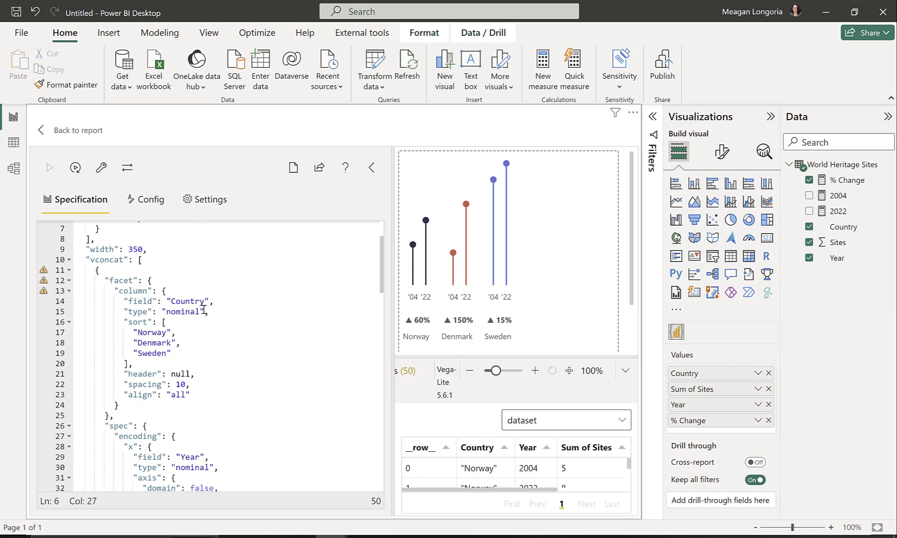
left_click(98, 270)
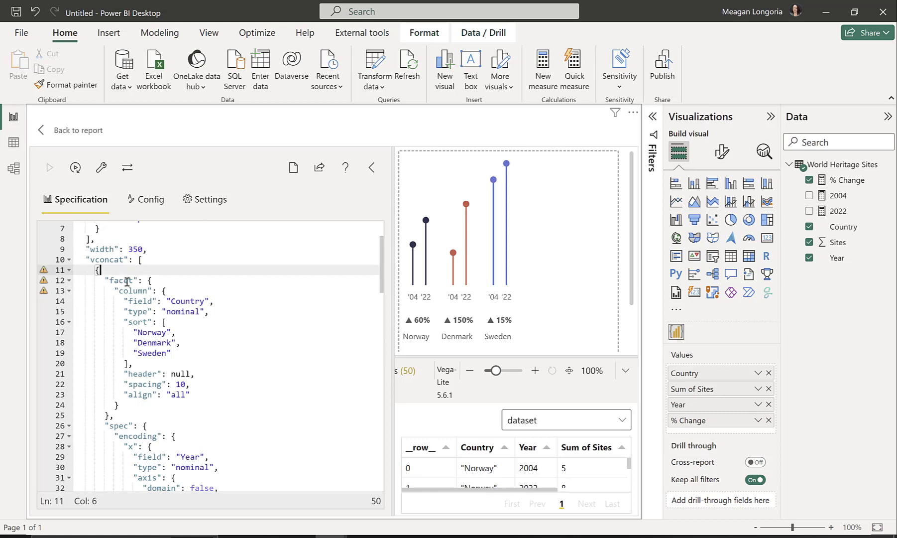
left_click(143, 281)
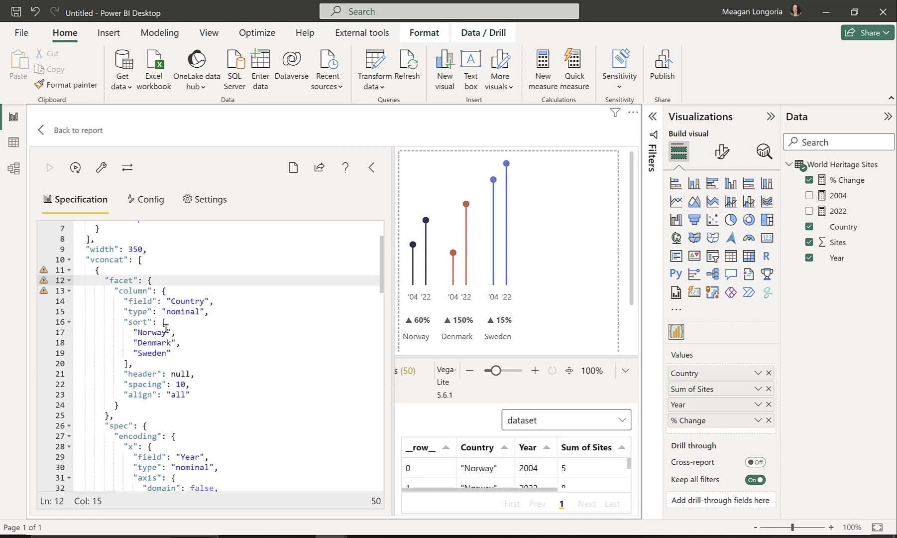
left_click_drag(133, 333, 175, 354)
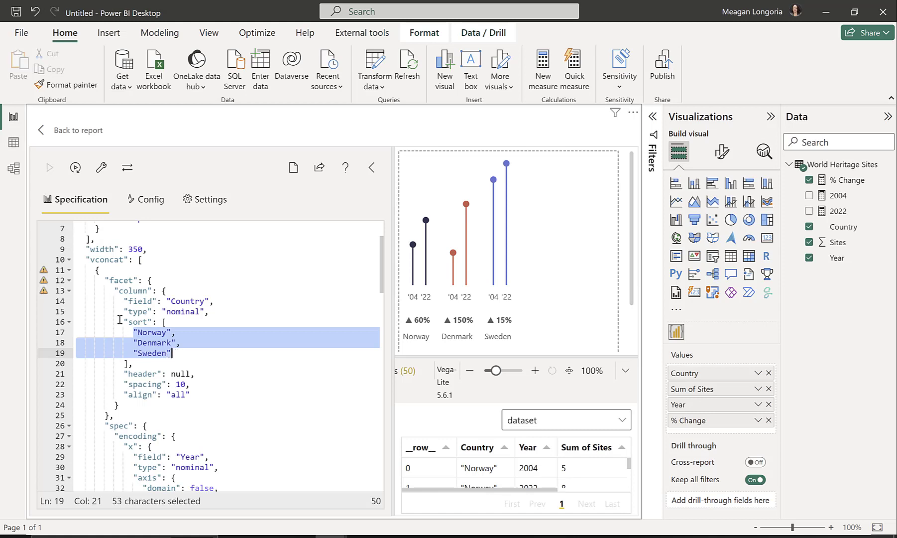
left_click(172, 374)
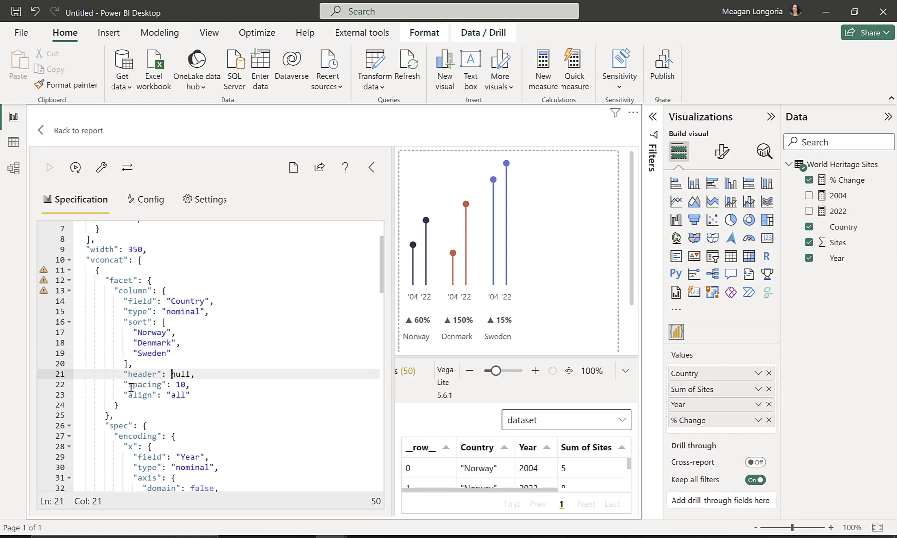
left_click(167, 385)
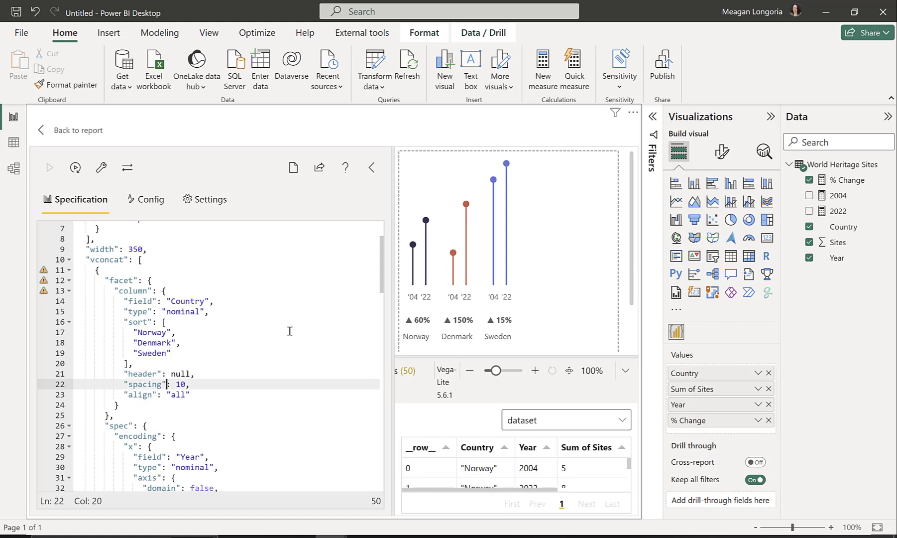
Step: Examine the spec block's x encoding for Year, including its axis settings and the labelExpr that shortens the year labels
scroll(383, 275, "down", 3)
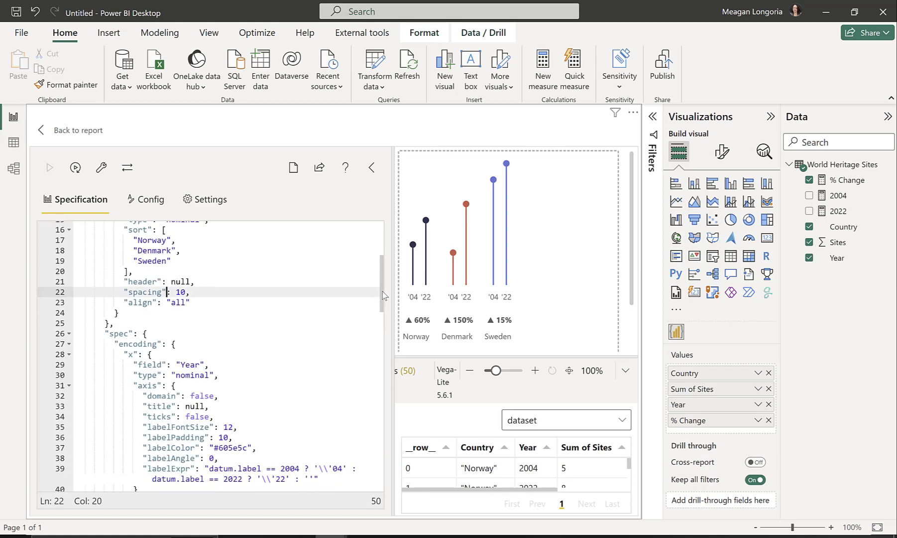
scroll(383, 282, "up", 5)
scroll(386, 287, "down", 4)
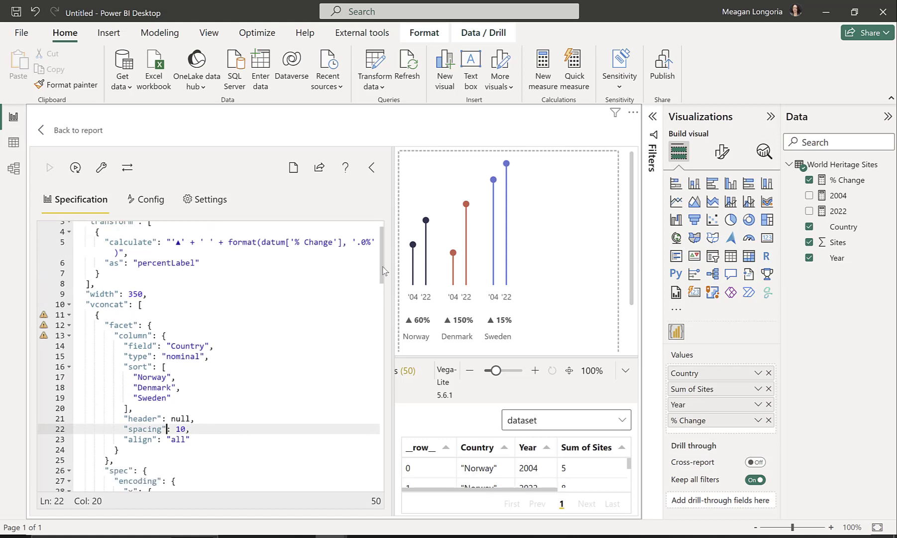
left_click_drag(382, 287, 383, 315)
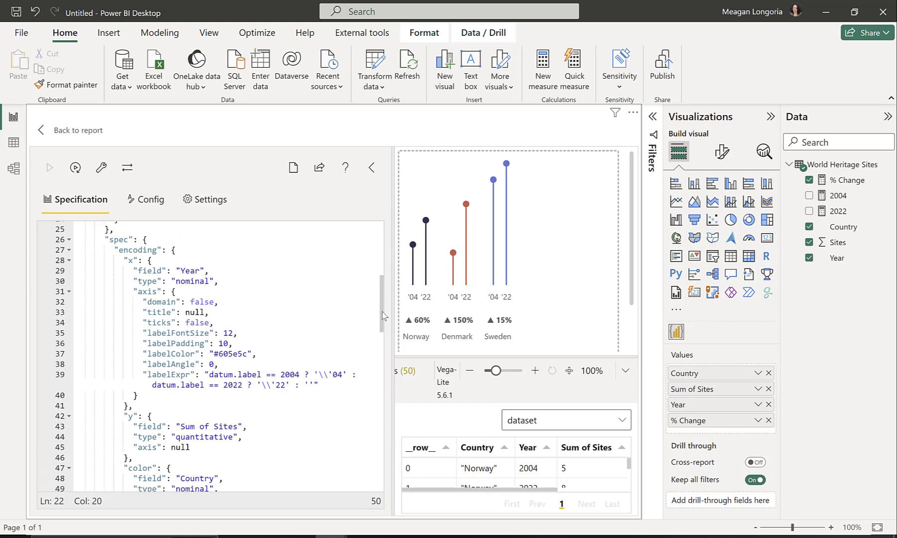
left_click(105, 236)
left_click_drag(105, 237, 148, 237)
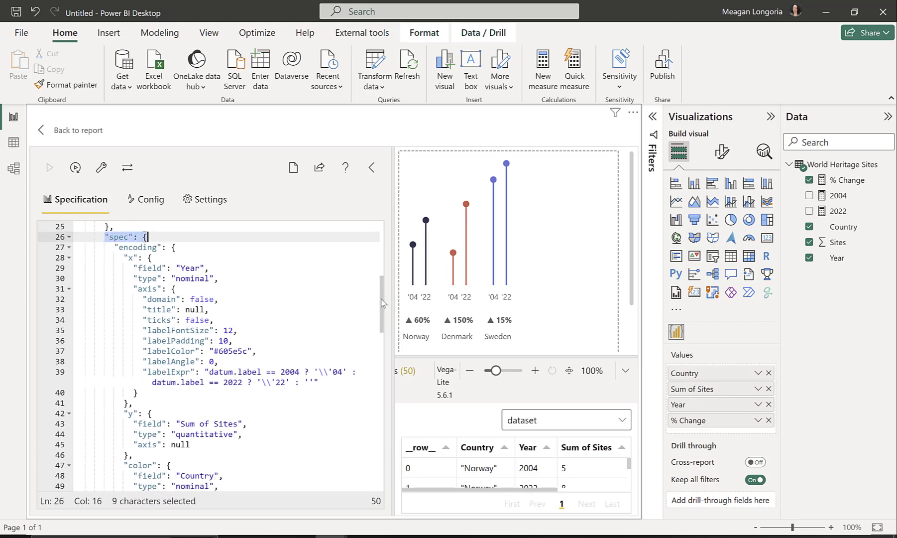
left_click_drag(383, 300, 380, 259)
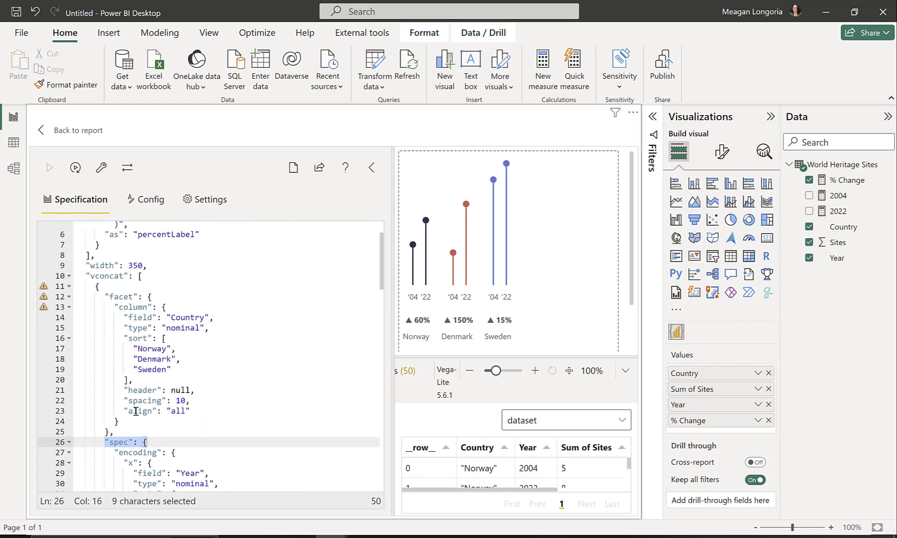
left_click_drag(382, 284, 382, 329)
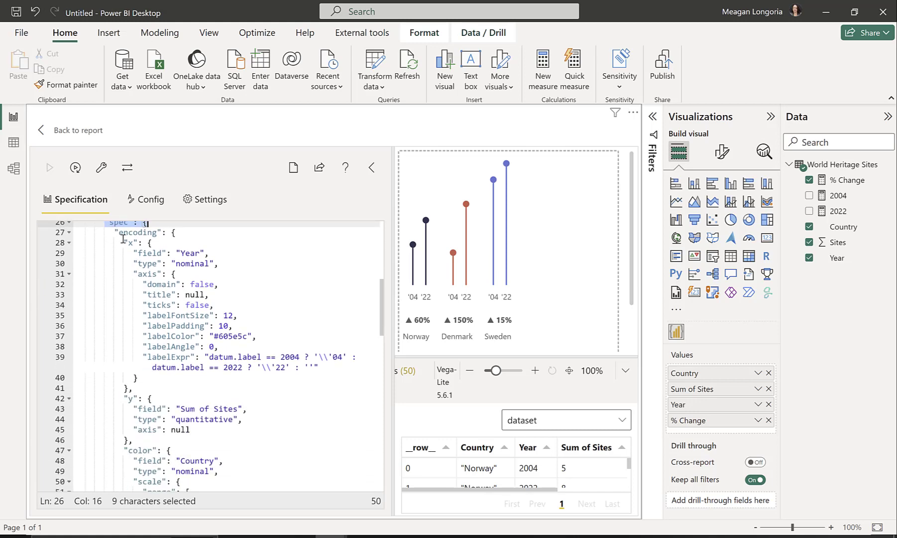
left_click(146, 284)
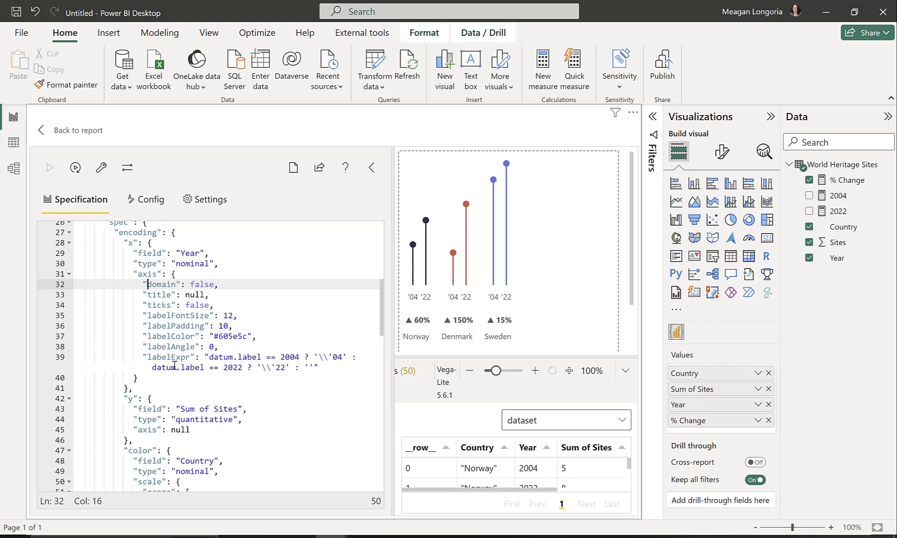
left_click(220, 368)
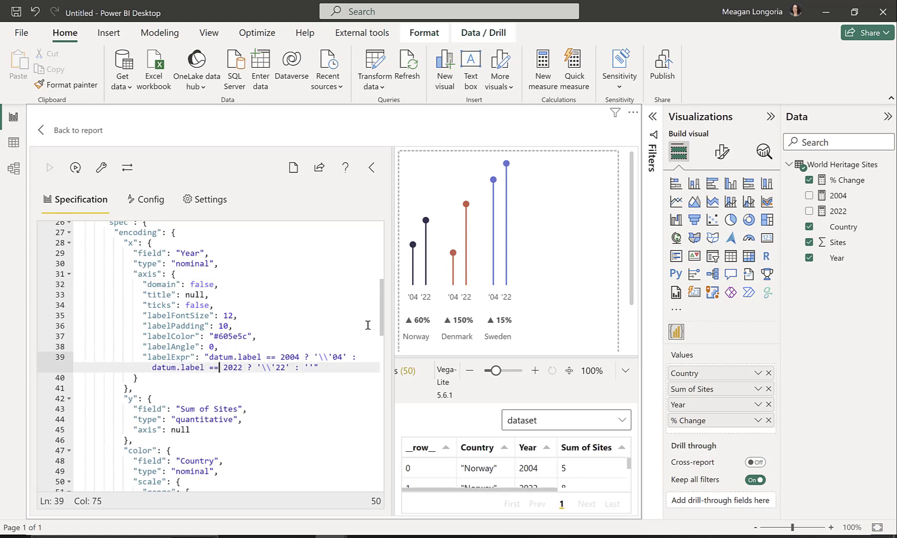
Step: Examine the y encoding for Sum of Sites with its null axis and the Country color encoding with its custom range
left_click_drag(382, 332, 382, 341)
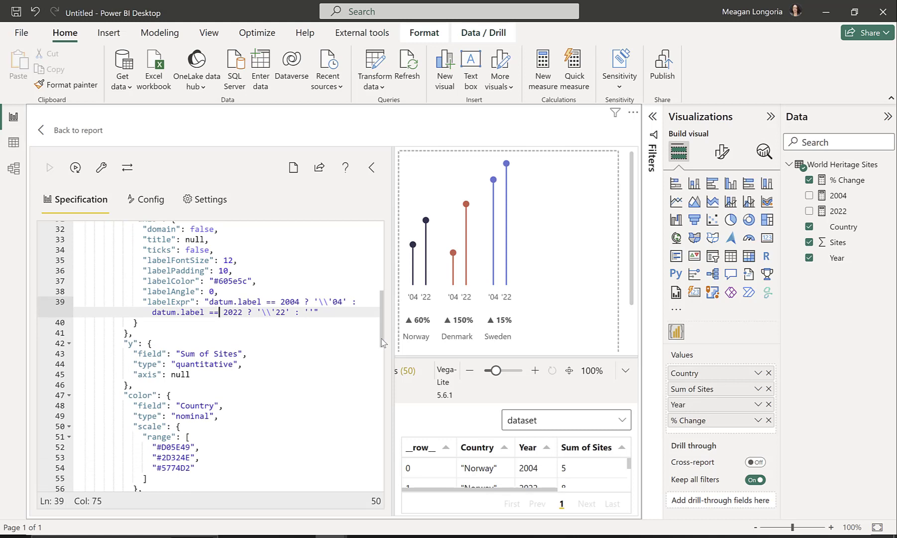
left_click_drag(383, 341, 383, 364)
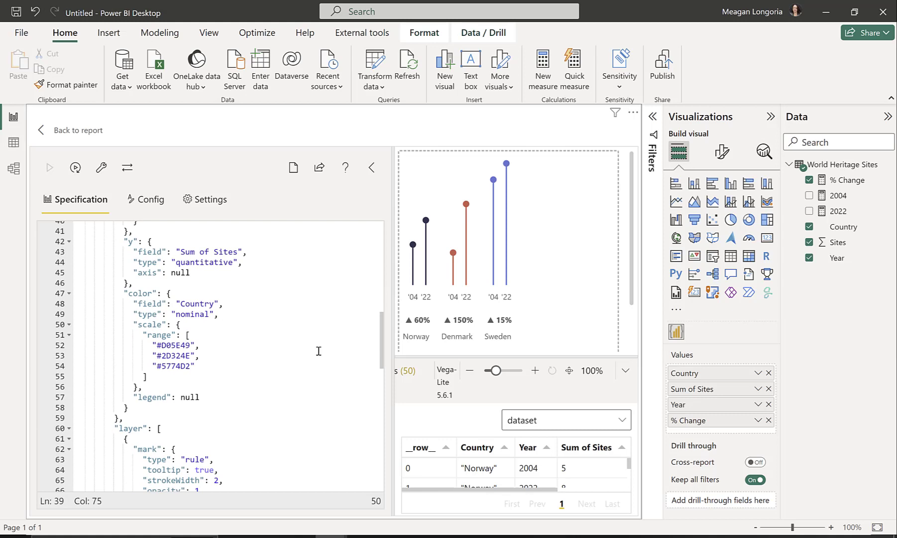
left_click(162, 252)
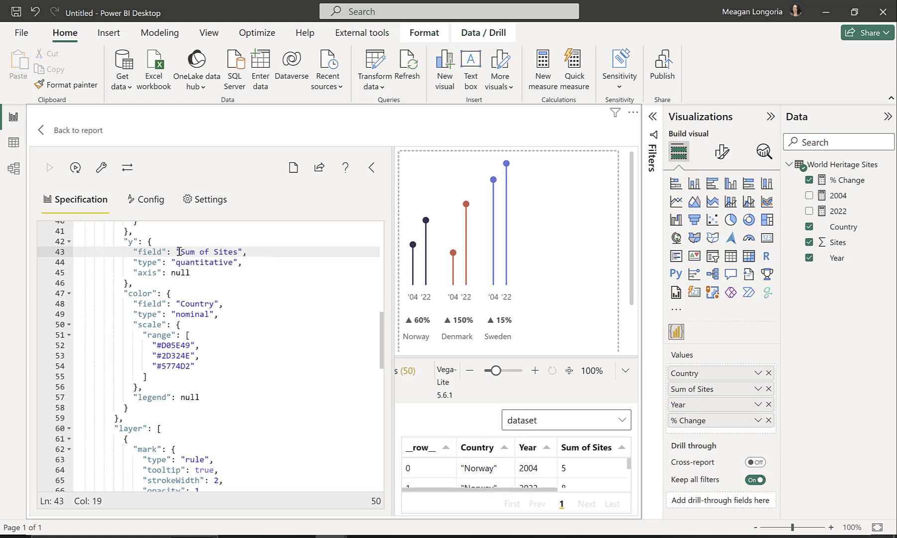
left_click_drag(181, 252, 237, 252)
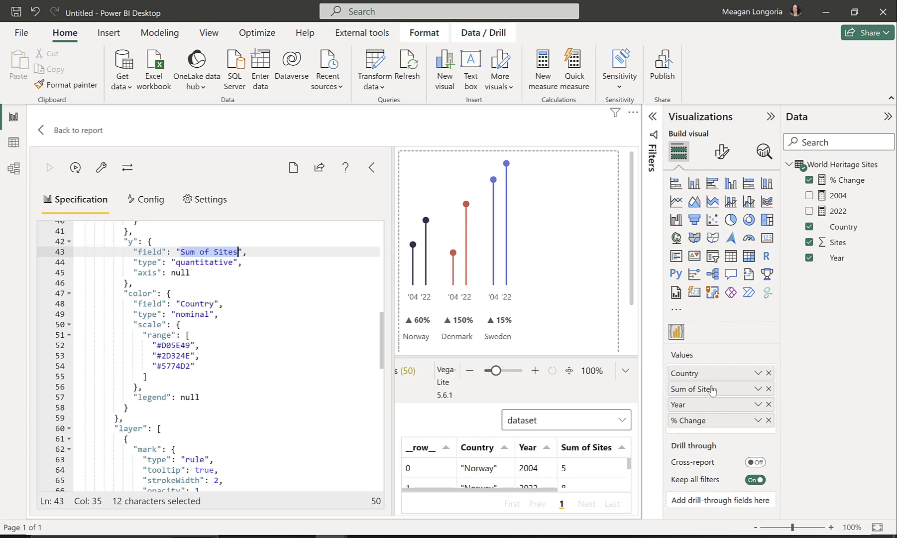
left_click(177, 272)
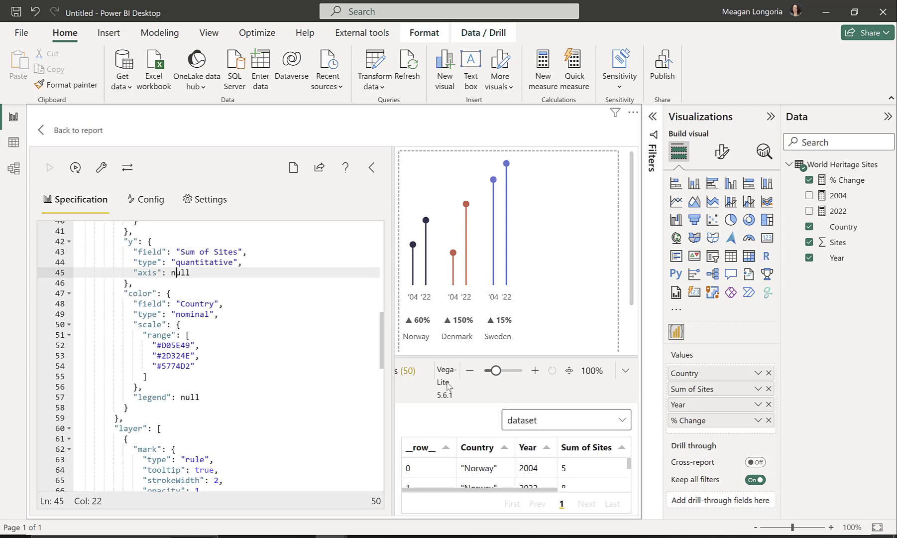
left_click_drag(383, 339, 385, 353)
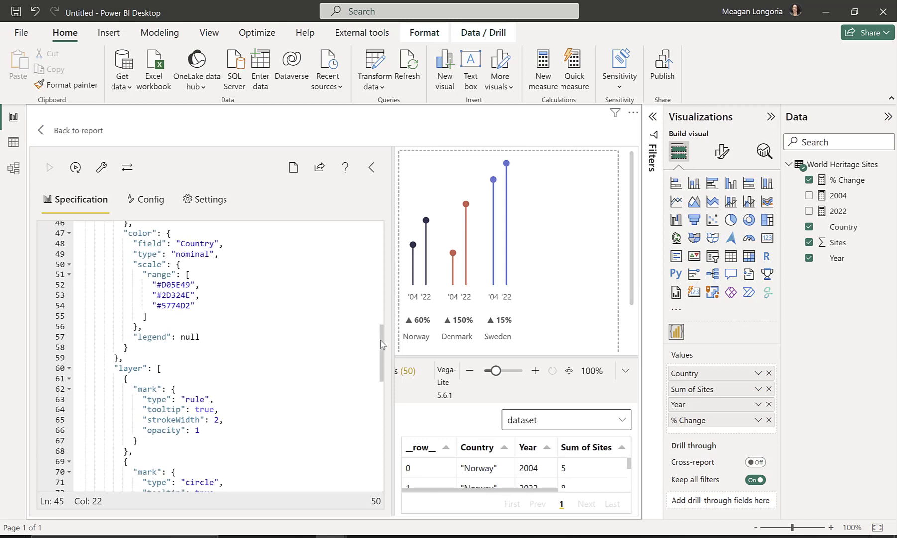
Step: Examine the layer block with the rule and circle marks that form the lollipops
mouse_move(381, 342)
left_mouse_down()
mouse_move(375, 258)
mouse_move(384, 356)
left_mouse_up()
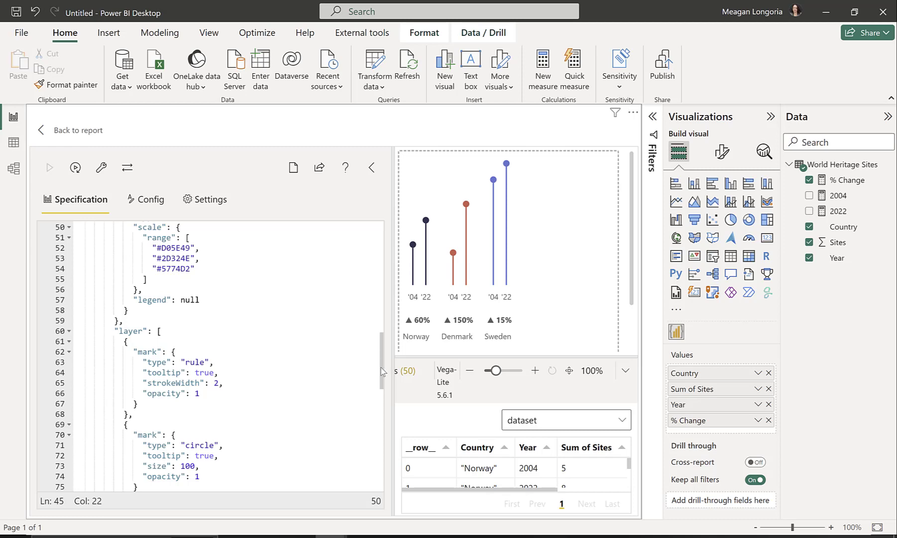
left_click_drag(379, 364, 385, 391)
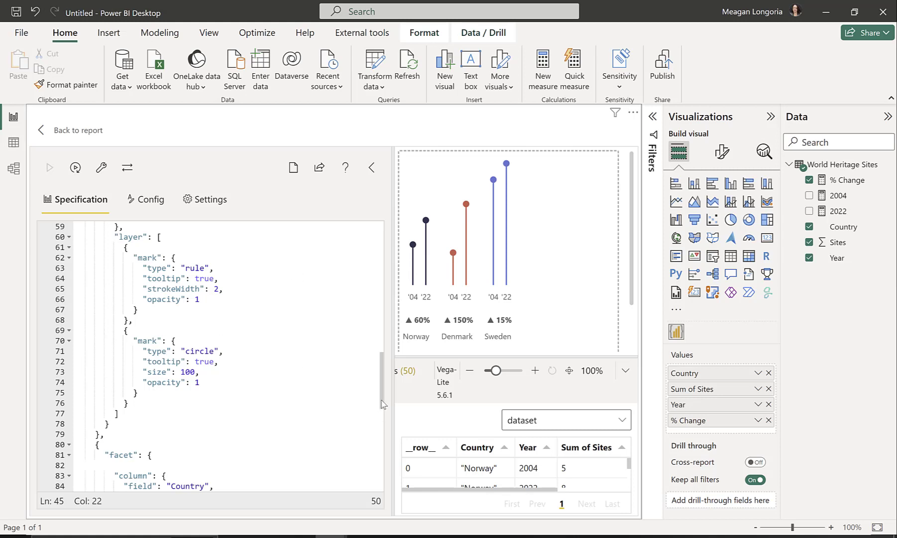
scroll(383, 398, "up", 2)
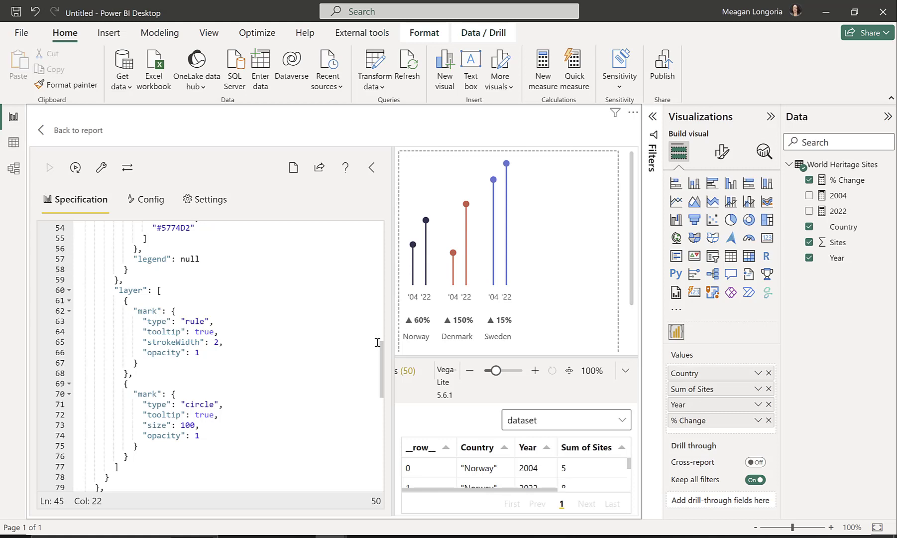
Step: Examine the second facet block, including its Country sort order, header label settings, spacing and alignment
left_click_drag(383, 377, 384, 429)
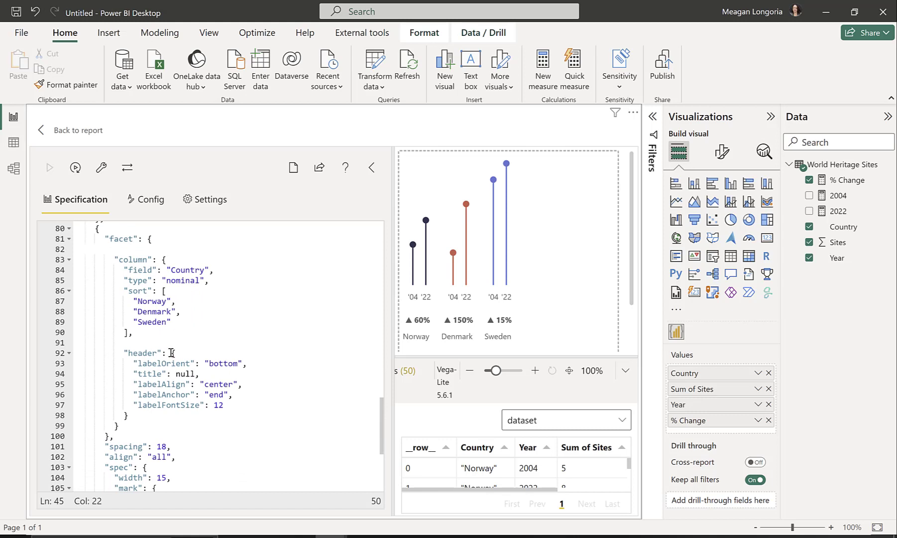
left_click_drag(384, 420, 383, 442)
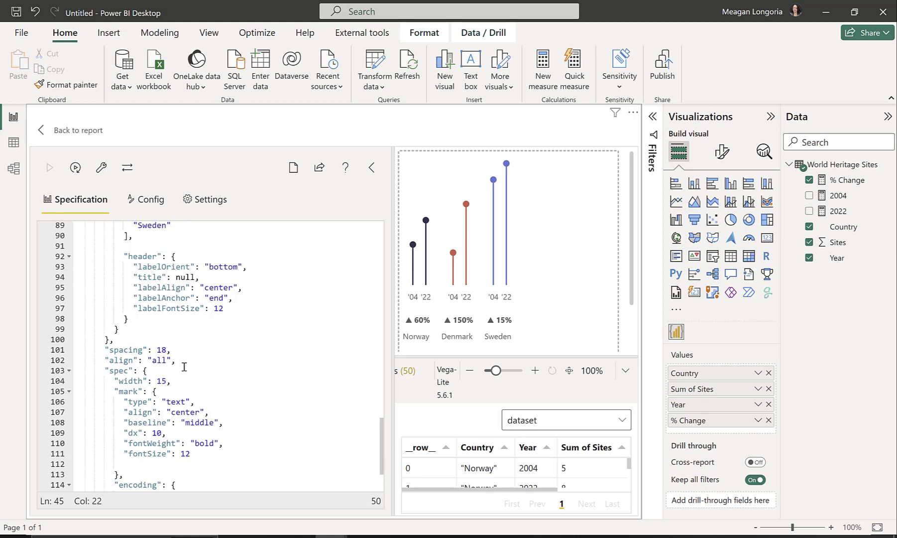
left_click(110, 339)
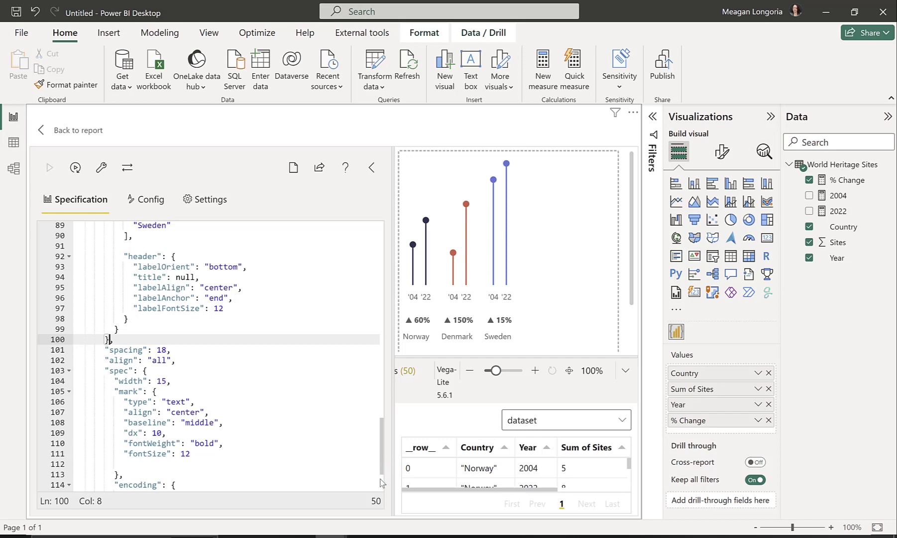
left_click_drag(385, 462, 391, 498)
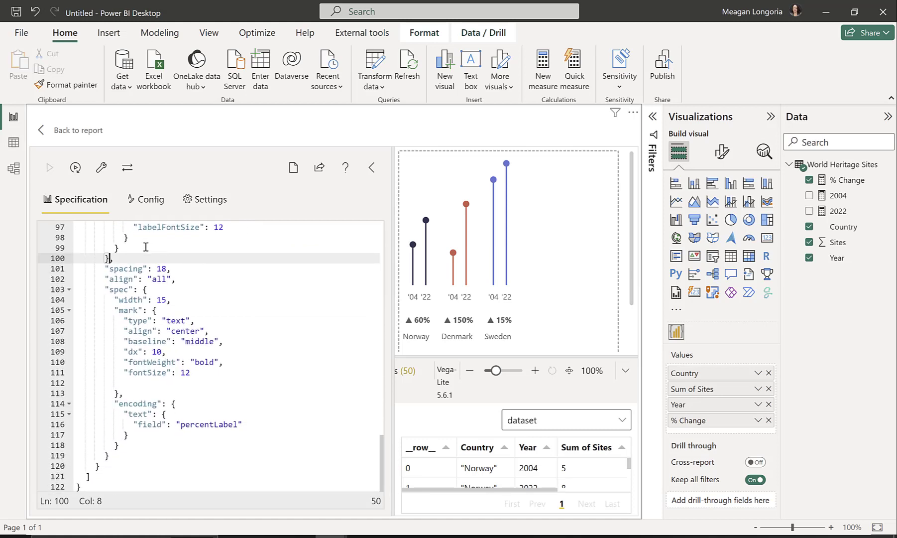
Step: Examine the text mark spec and its percentLabel encoding, and trace that field back to the transform at the specification's start
type(",")
left_click(129, 268)
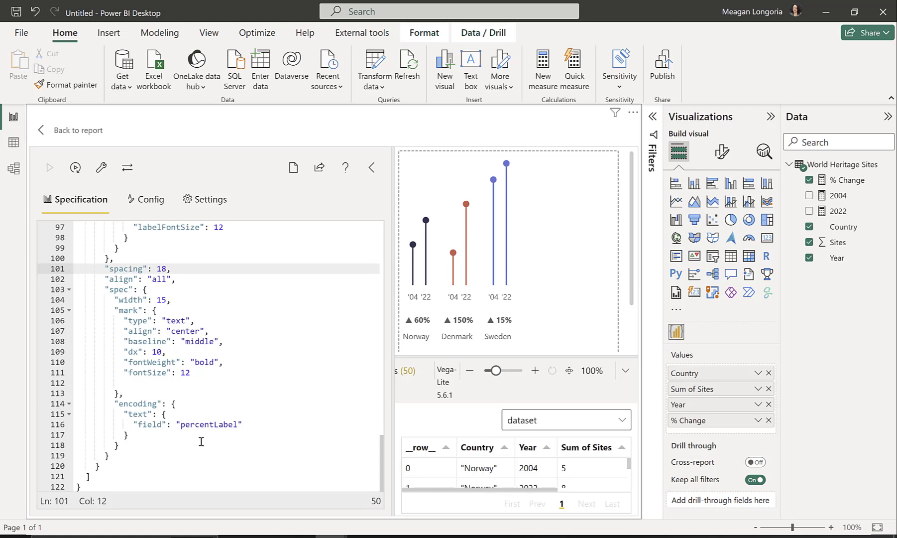
left_click(182, 424)
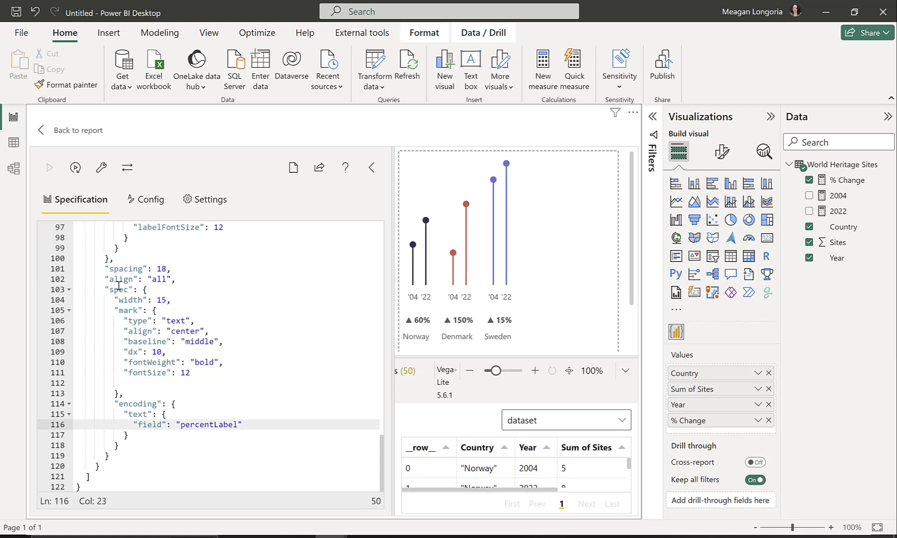
left_click_drag(106, 288, 215, 382)
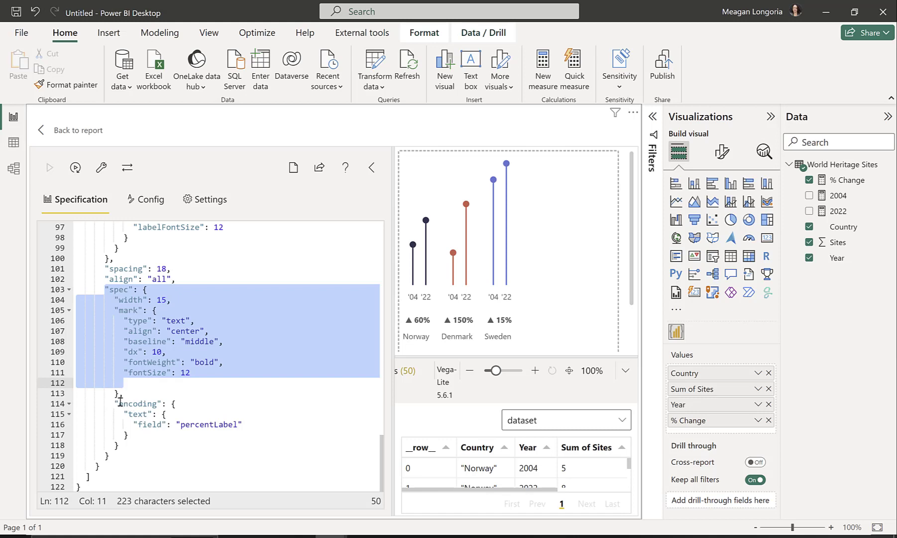
left_click_drag(120, 401, 249, 427)
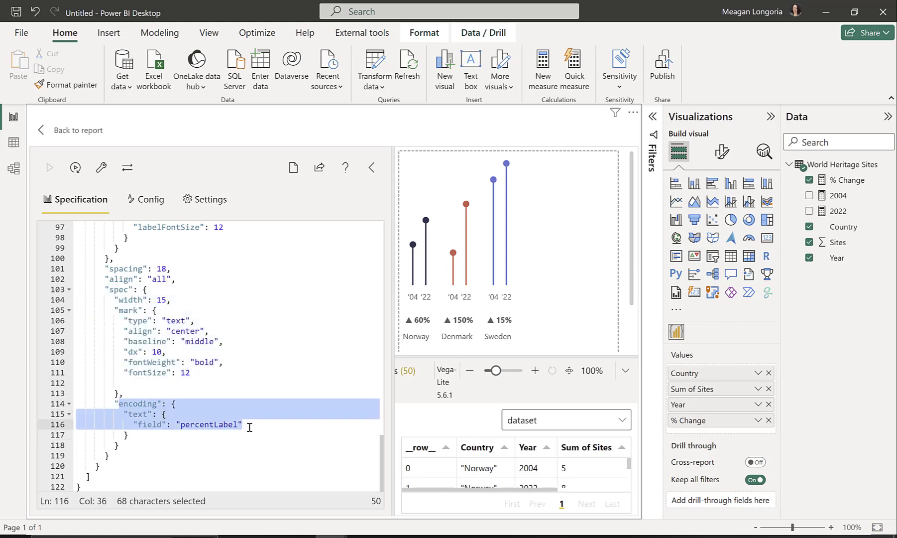
left_click(241, 426)
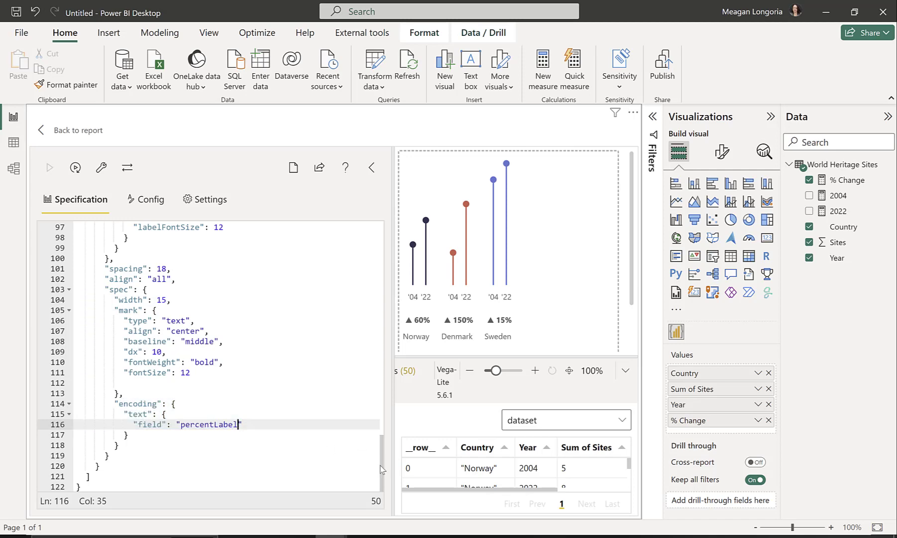
left_click_drag(382, 469, 381, 254)
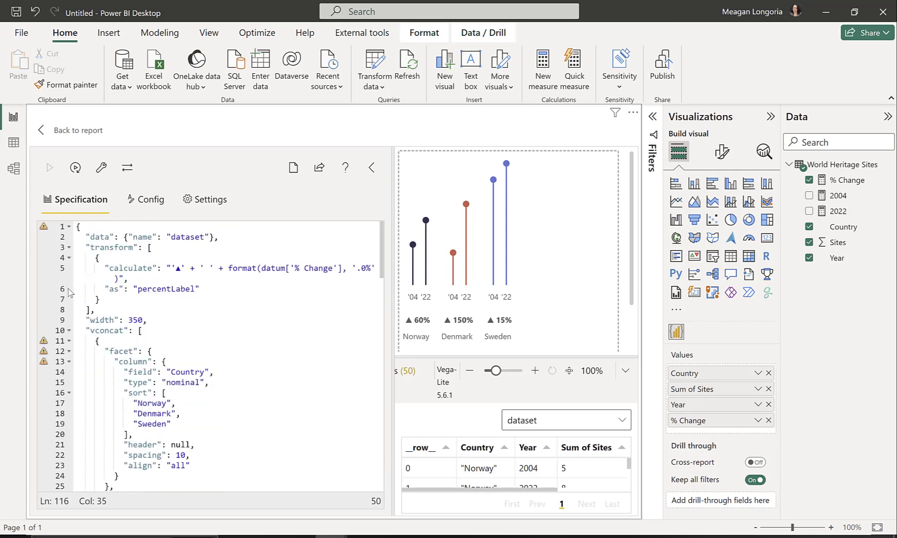
left_click_drag(86, 246, 110, 309)
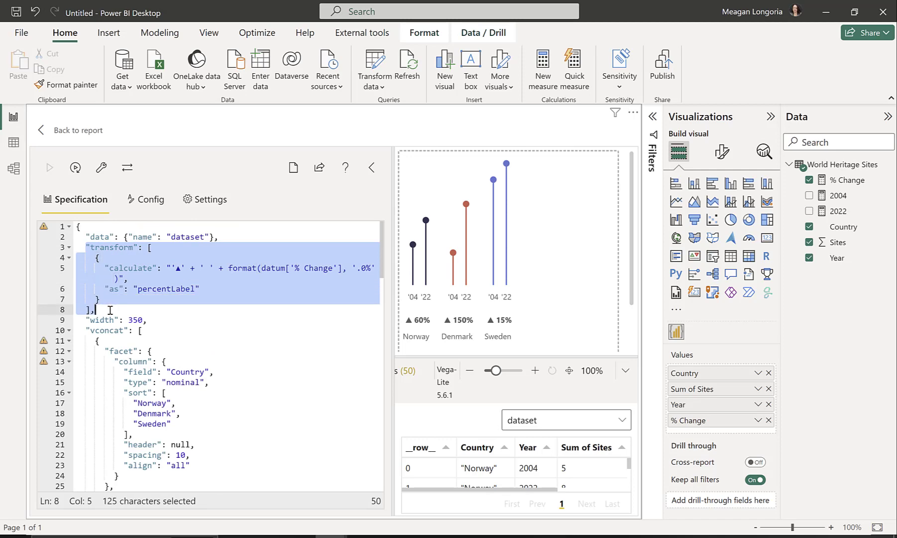
left_click(236, 320)
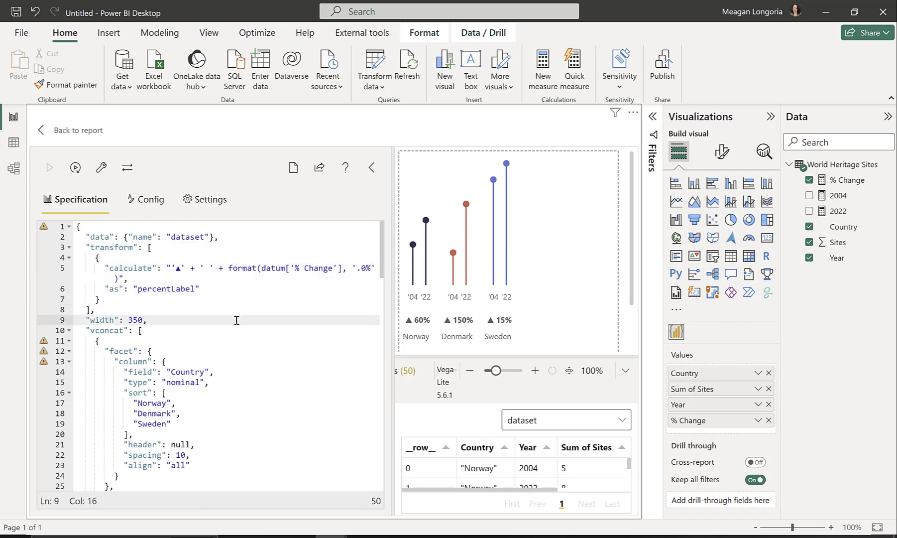
Step: Return to the report page and shrink the lollipop visual so that it fits closely around its chart
left_click(76, 132)
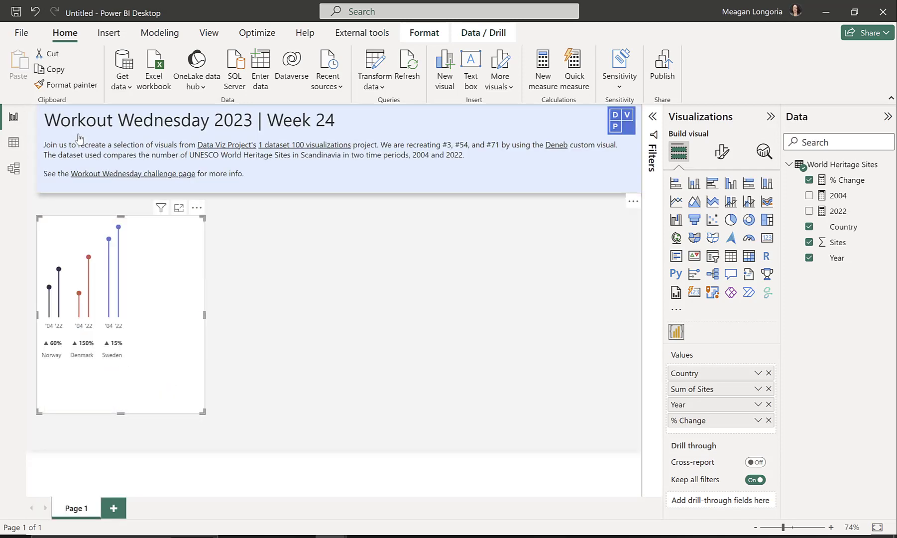
left_click_drag(203, 413, 145, 377)
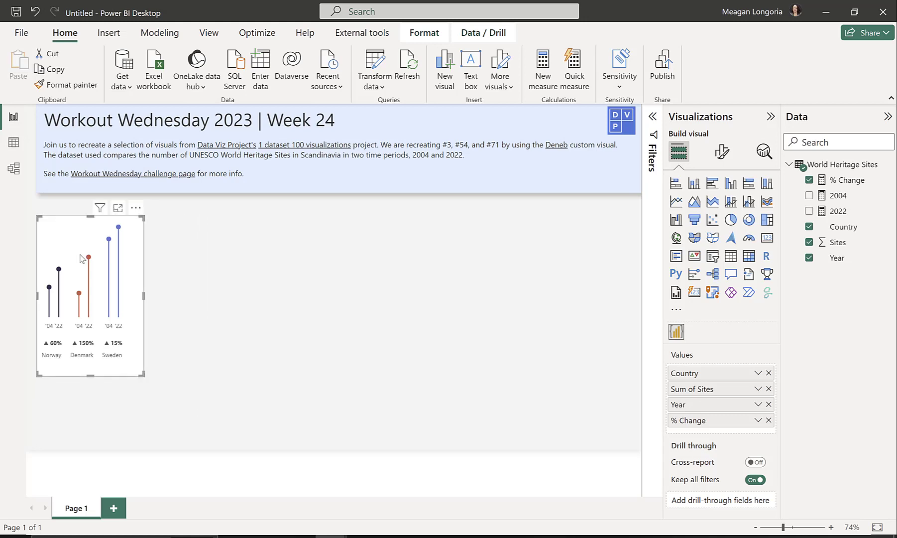
left_click_drag(79, 220, 102, 258)
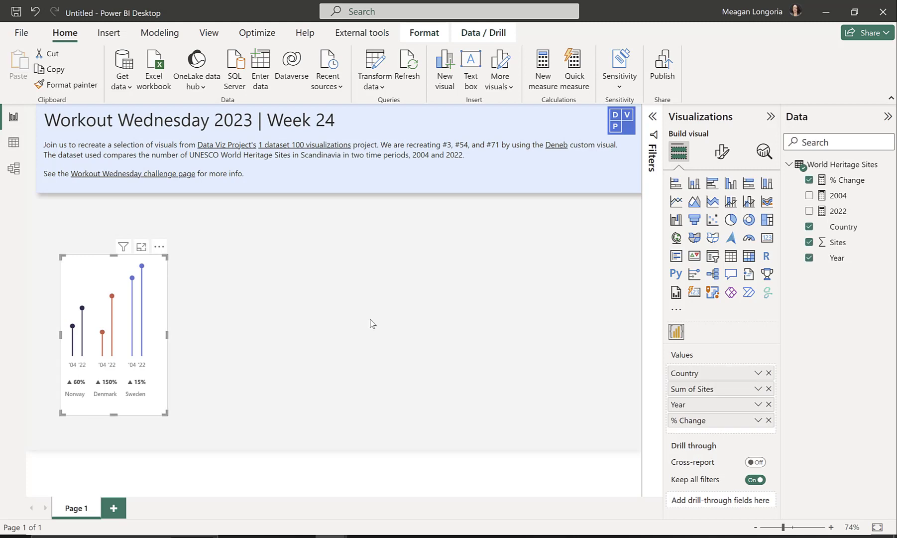
left_click(554, 356)
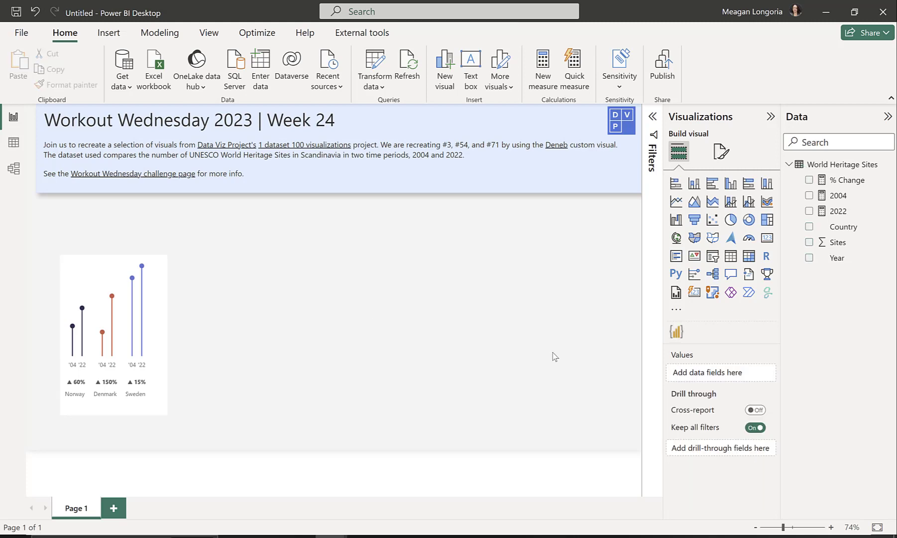
Step: Add a second Deneb visual to the page, place it beside the lollipop chart and enlarge it in both directions
left_click(677, 332)
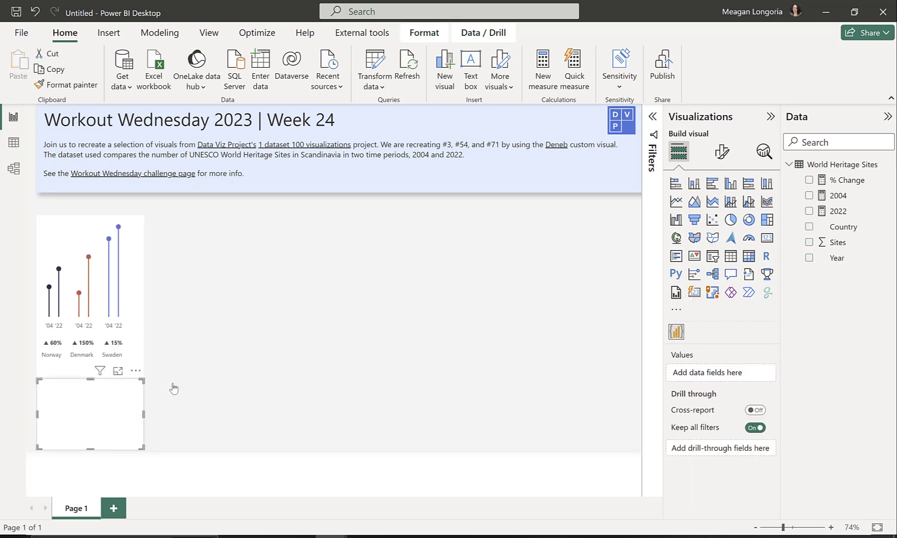
left_click_drag(79, 384, 214, 230)
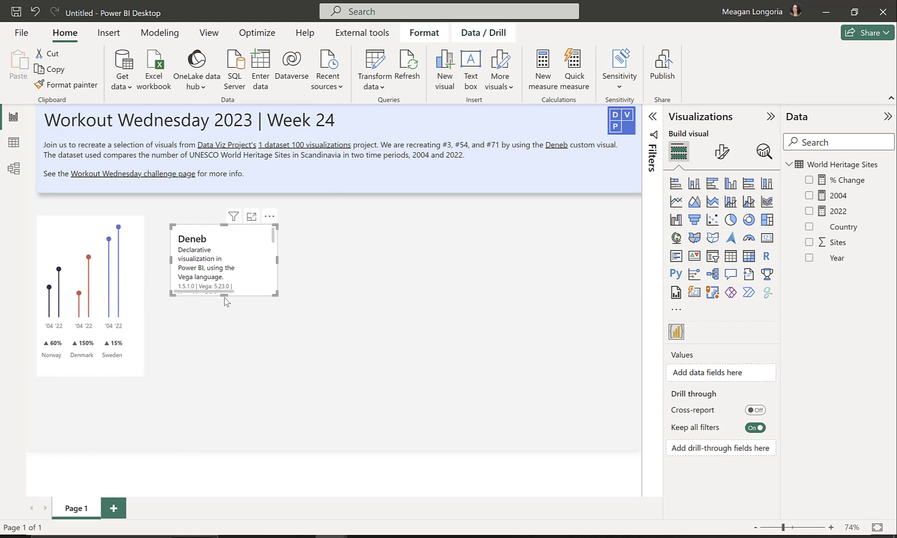
left_click_drag(224, 297, 239, 377)
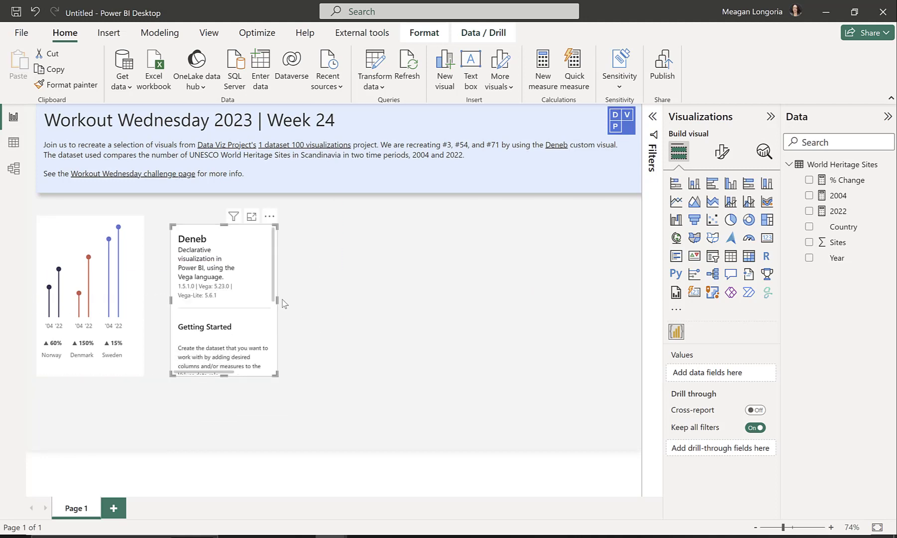
left_click_drag(277, 299, 353, 301)
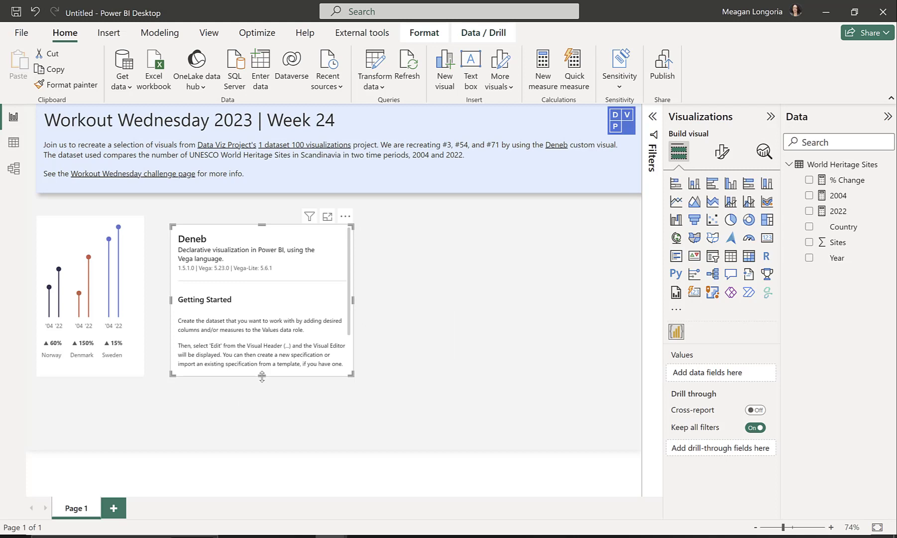
left_click_drag(262, 376, 265, 432)
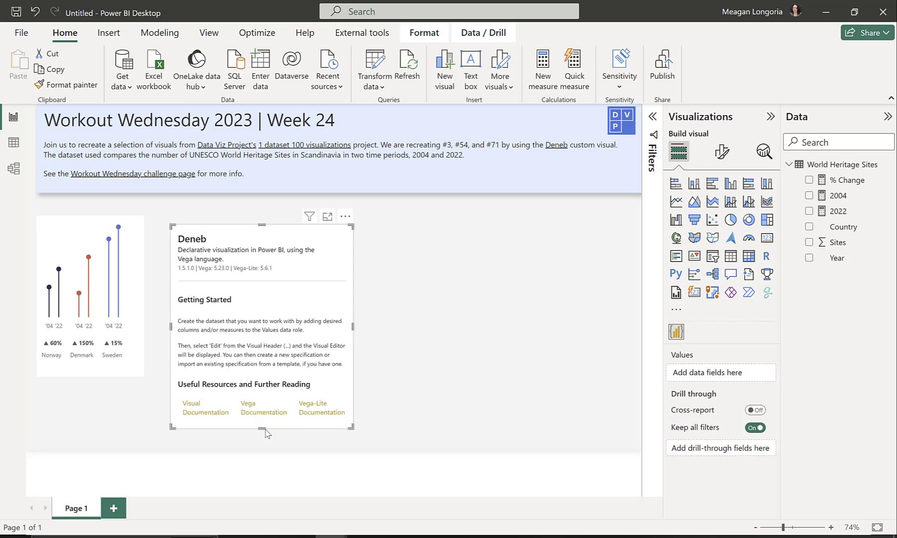
Step: Add the Country, Year, Sites and % Change fields to the new Deneb visual's values
left_click(810, 227)
left_click(810, 257)
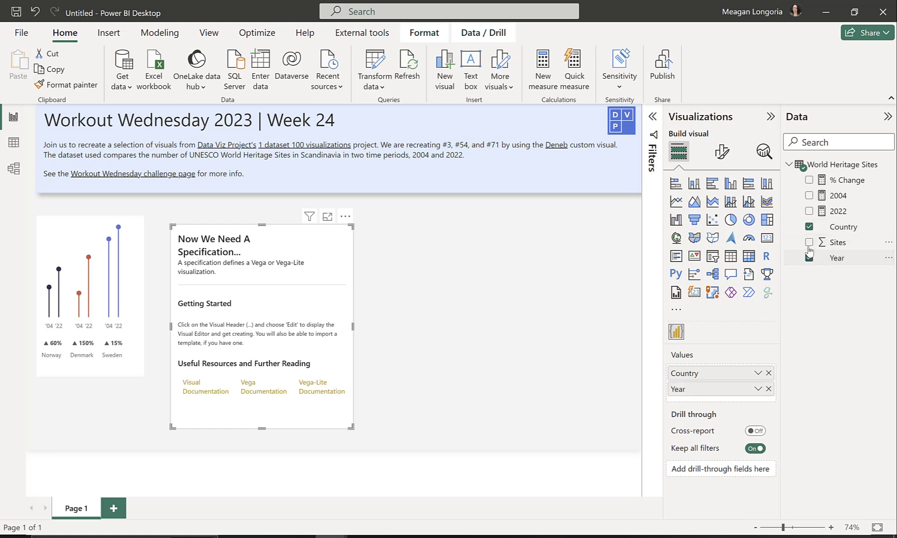
left_click(809, 242)
left_click(809, 180)
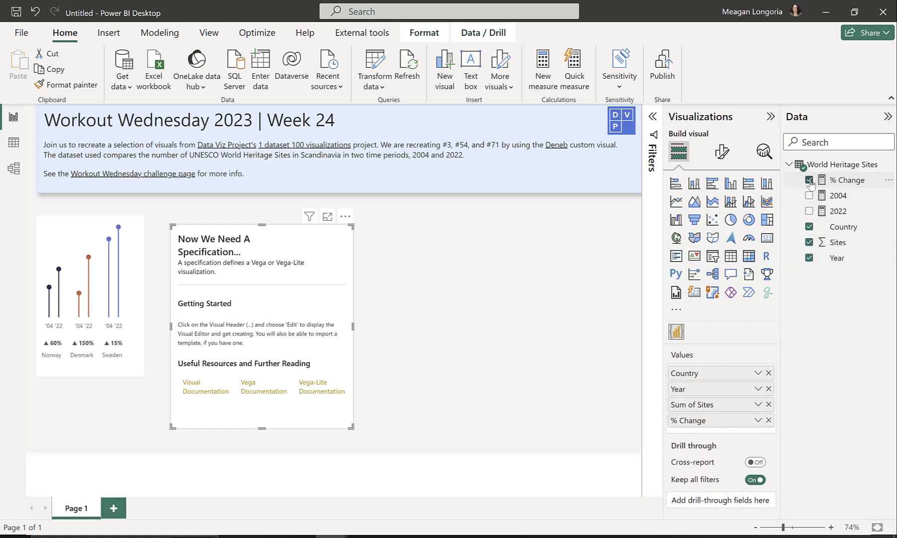
Step: Create an empty Vega-Lite specification for the visual and replace its code with the copied slope chart specification
left_click(345, 217)
left_click(372, 233)
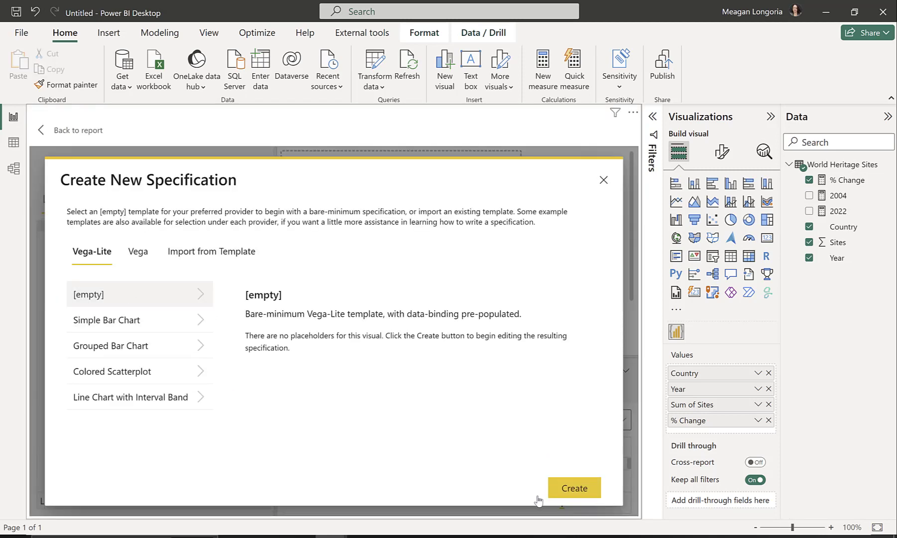
left_click(564, 487)
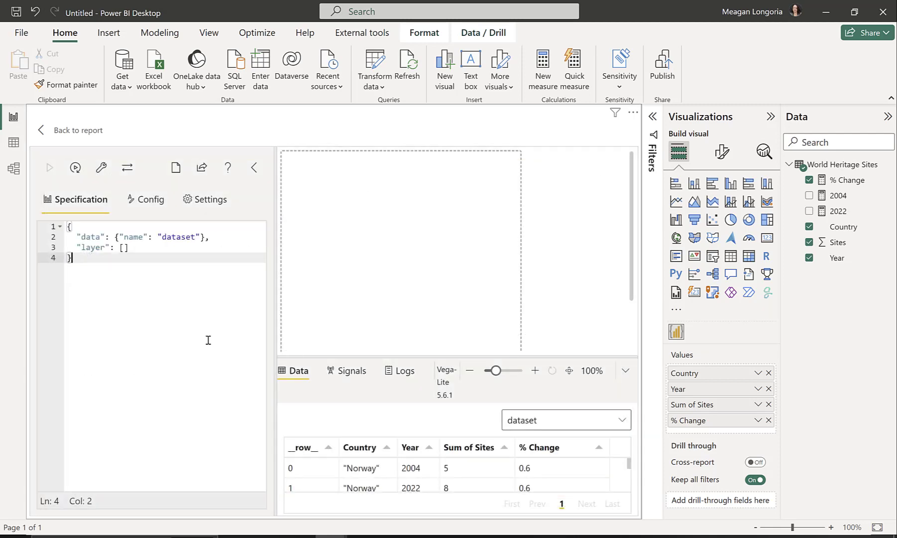
key("ctrl+a")
key("ctrl+v")
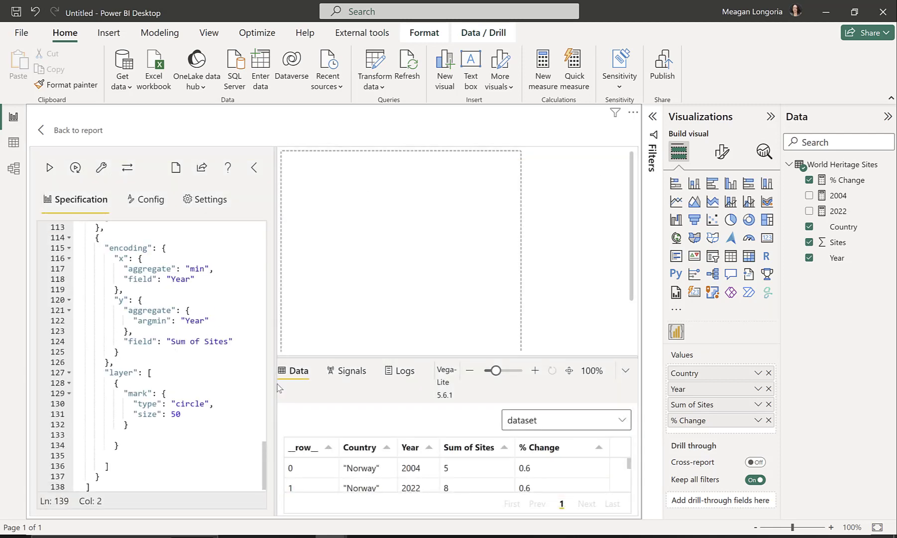
Step: Examine the slope chart's x encoding for Year, including its axis orientation, label angle, ticks, domain, grid width and label font size
left_click_drag(263, 439, 344, 247)
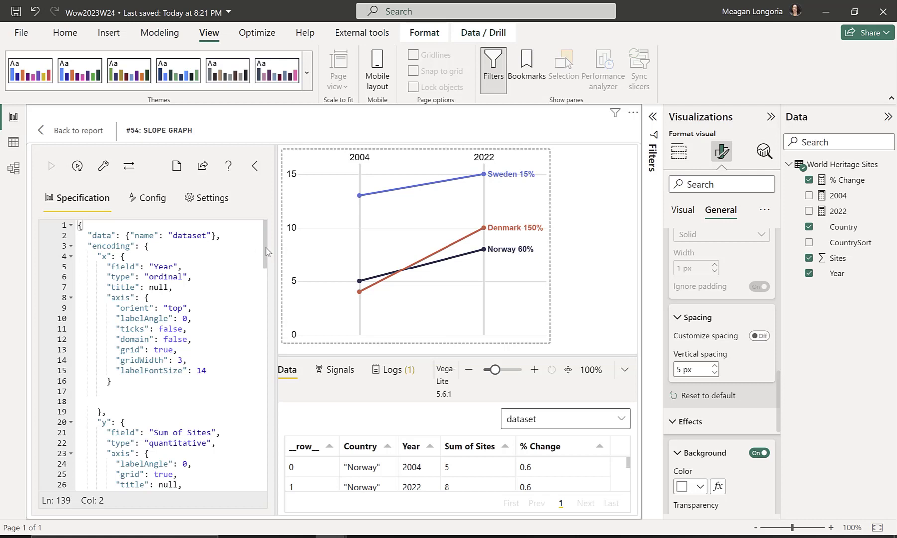
scroll(267, 252, "down", 2)
scroll(268, 247, "up", 2)
left_click_drag(130, 309, 149, 309)
left_click(159, 318)
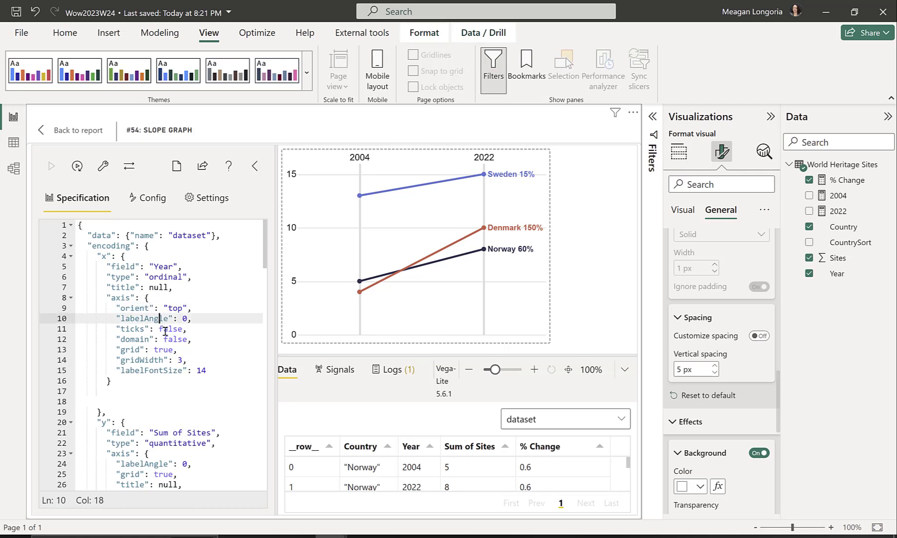
left_click(166, 331)
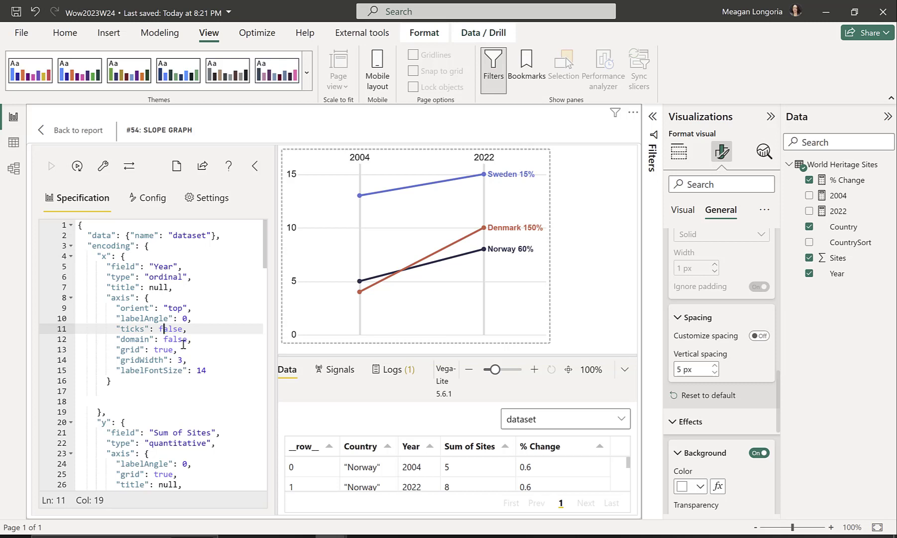
left_click(155, 349)
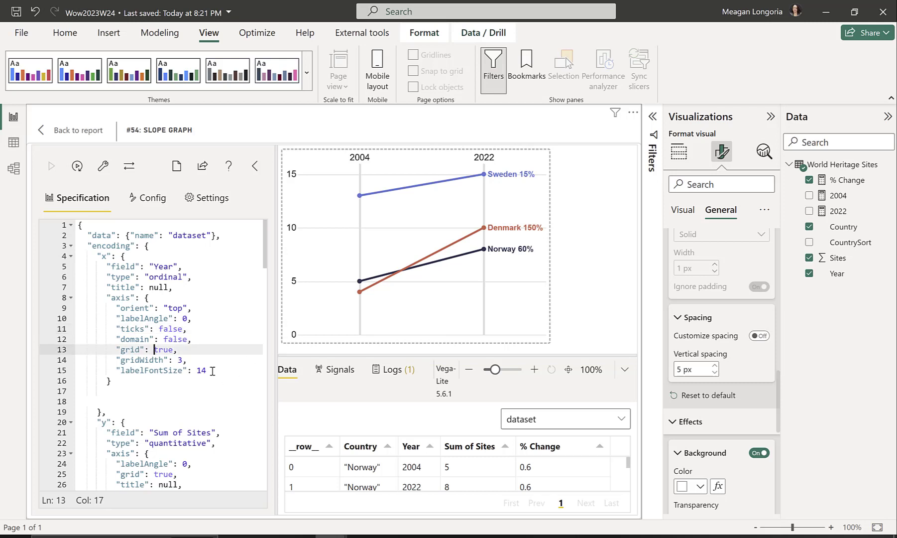
left_click_drag(184, 361, 179, 360)
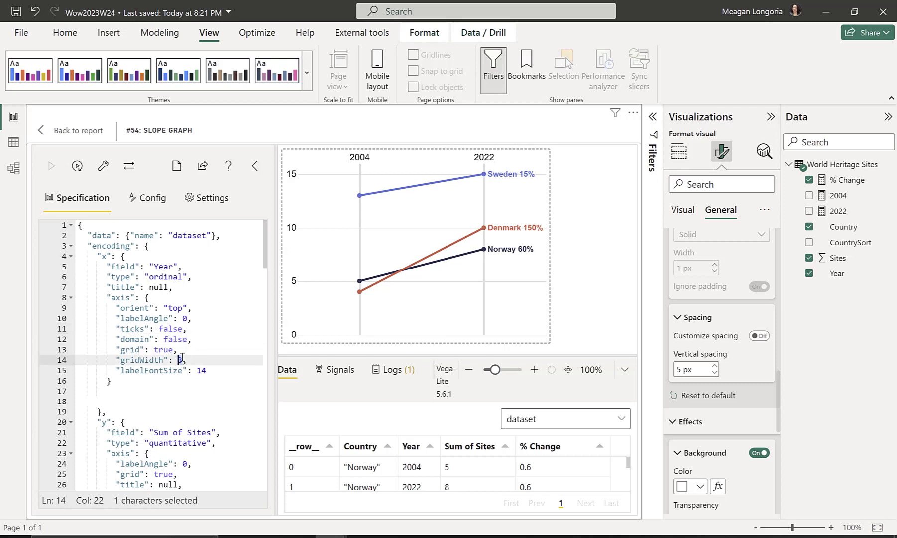
left_click(187, 370)
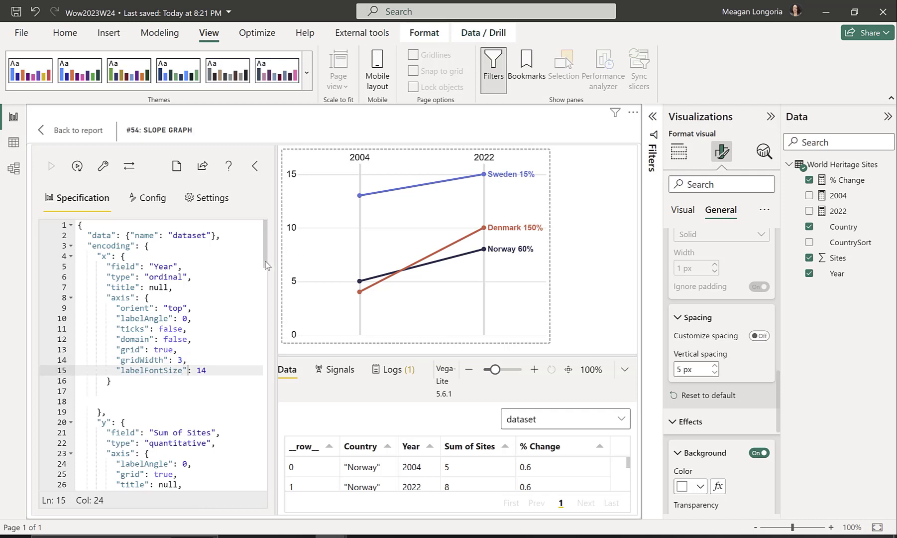
Step: Examine the y encoding for Sum of Sites with its axis settings, and the Country color encoding with its custom range
left_click_drag(265, 262, 266, 299)
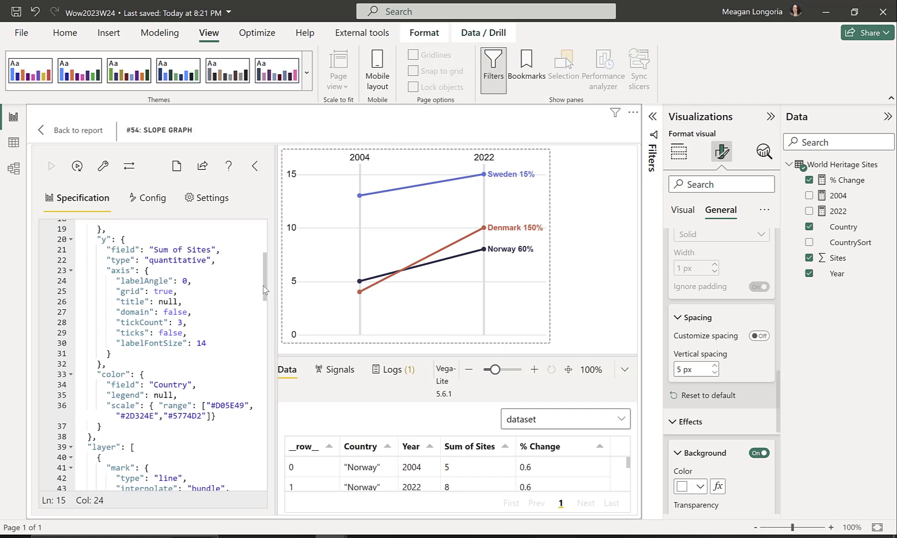
left_click_drag(264, 290, 265, 294)
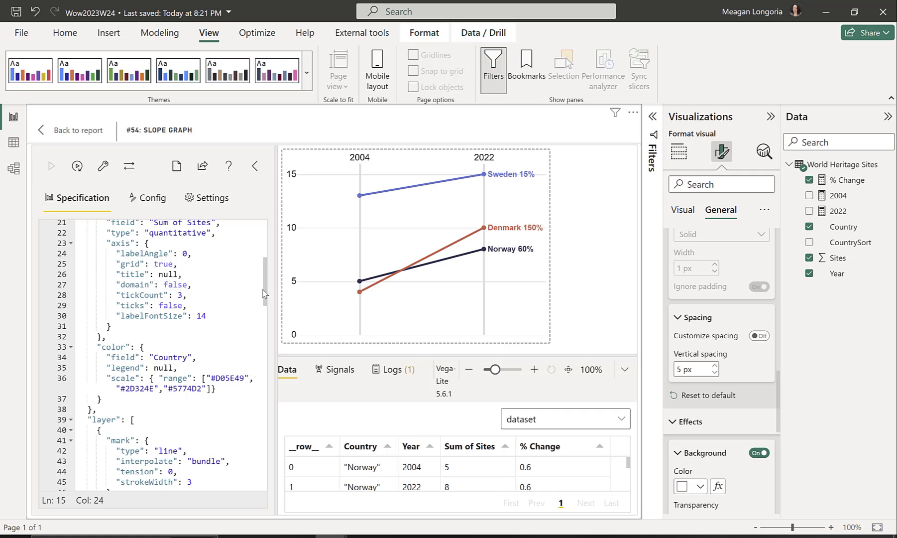
left_click_drag(263, 290, 263, 292)
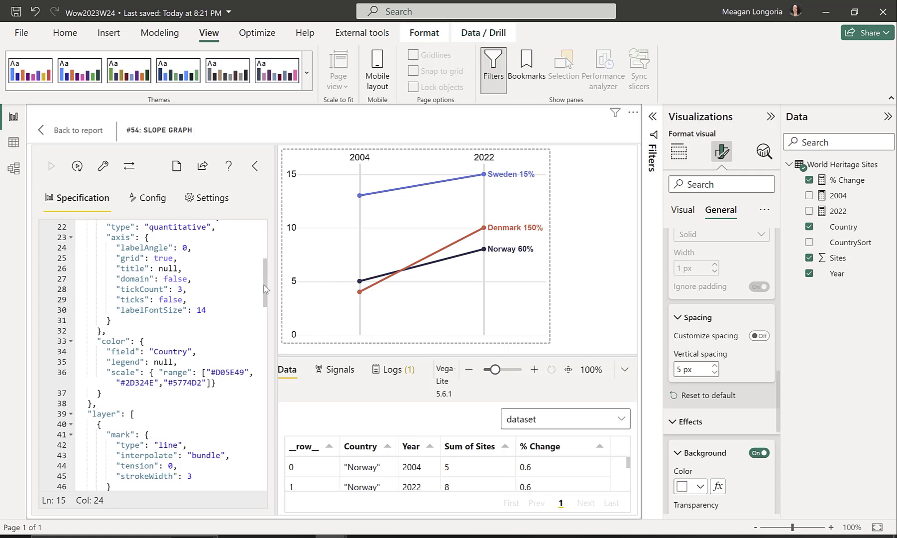
left_click_drag(266, 290, 265, 293)
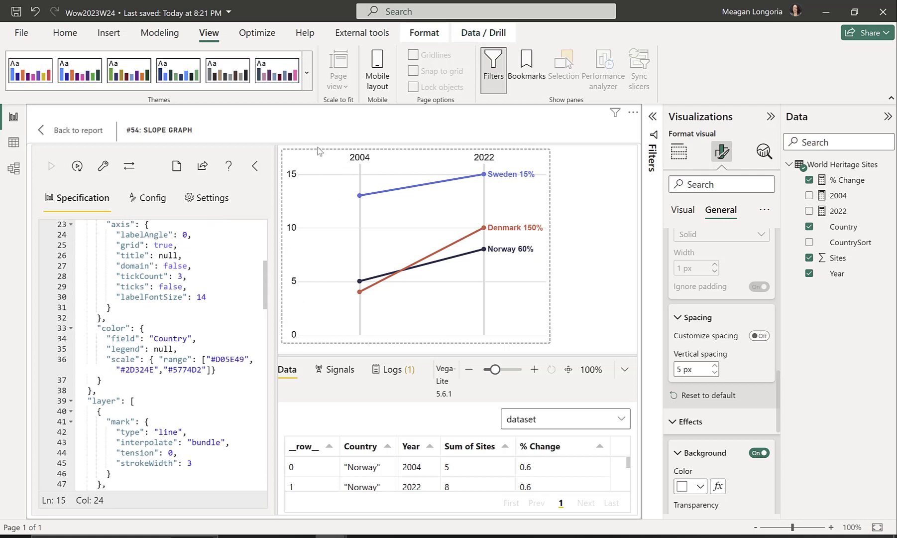
left_click_drag(265, 298, 264, 307)
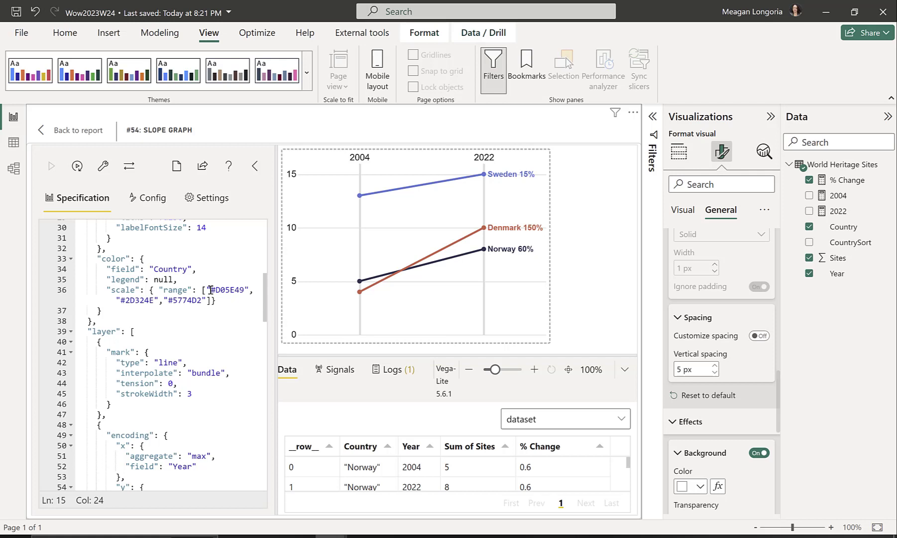
Step: Examine the first layer's line mark, including its interpolation, tension and stroke width
scroll(268, 318, "down", 3)
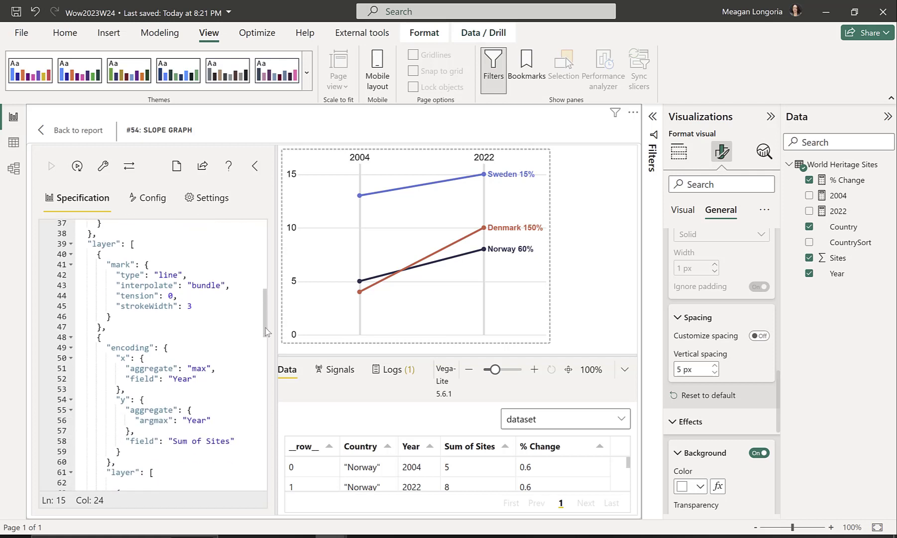
left_click_drag(265, 327, 265, 332)
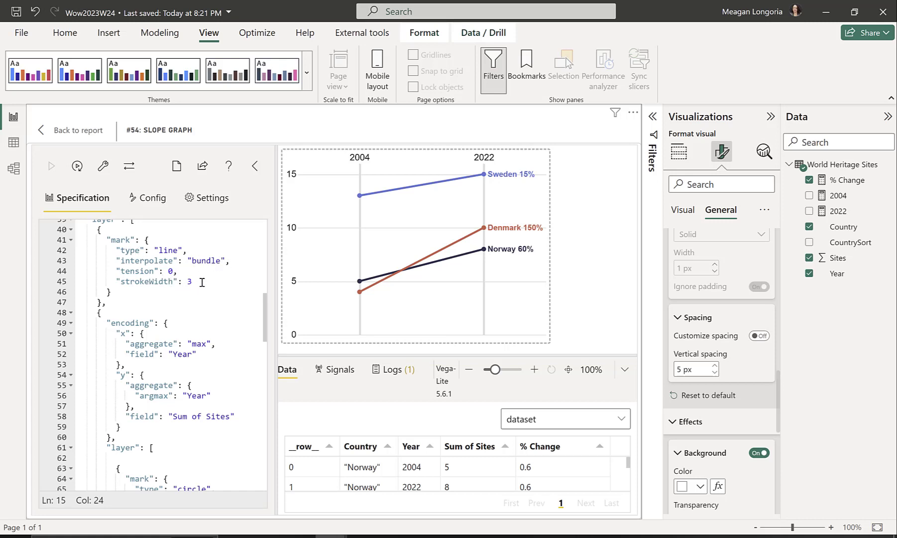
left_click(112, 292)
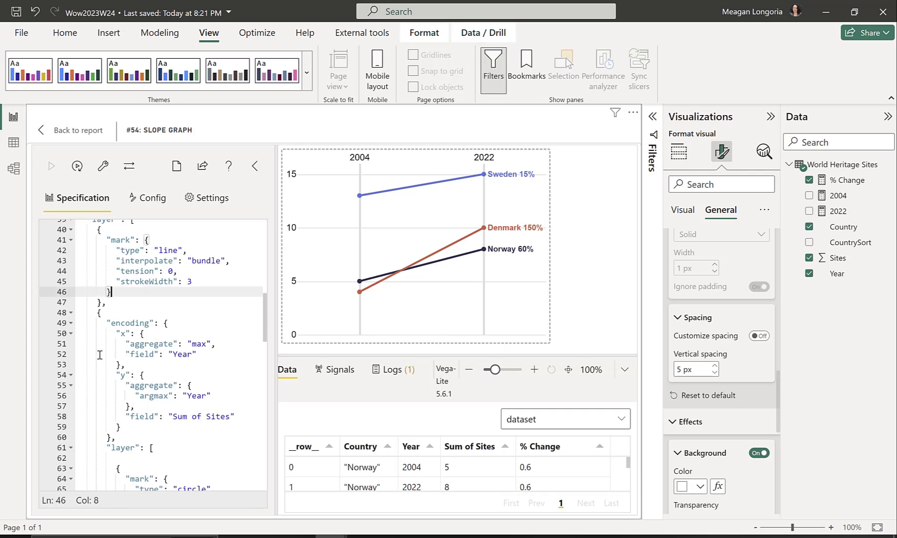
Step: Examine the second layer's encoding with the max and argmax Year aggregates, and its circle mark settings
left_click(121, 323)
scroll(267, 333, "down", 3)
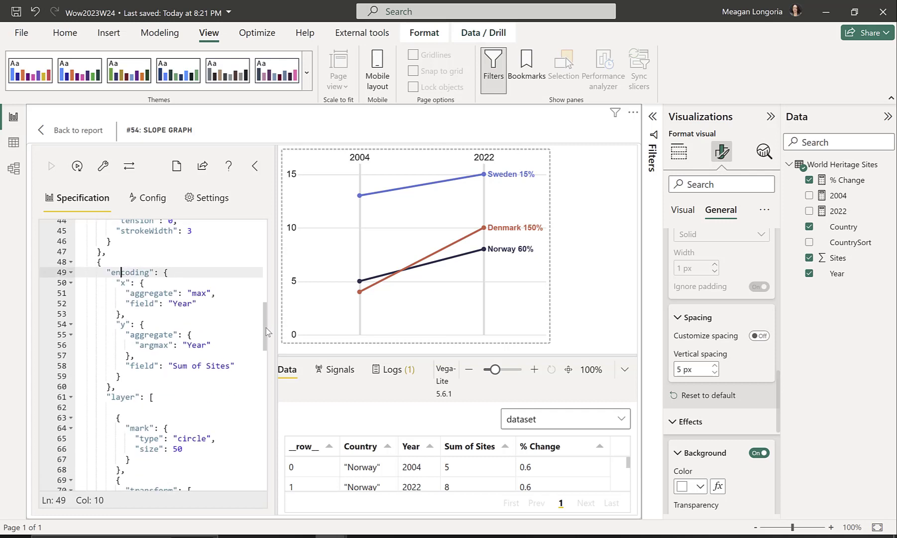
scroll(267, 337, "down", 1)
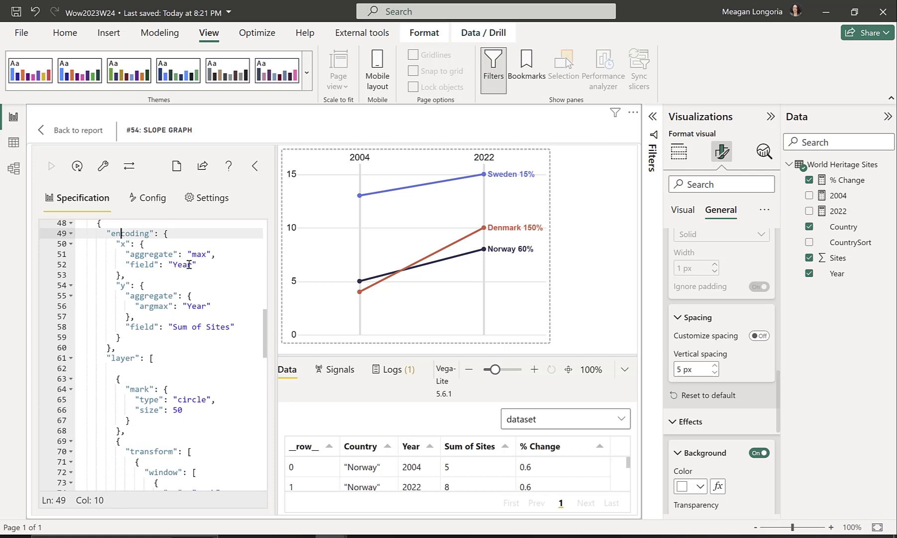
left_click(203, 305)
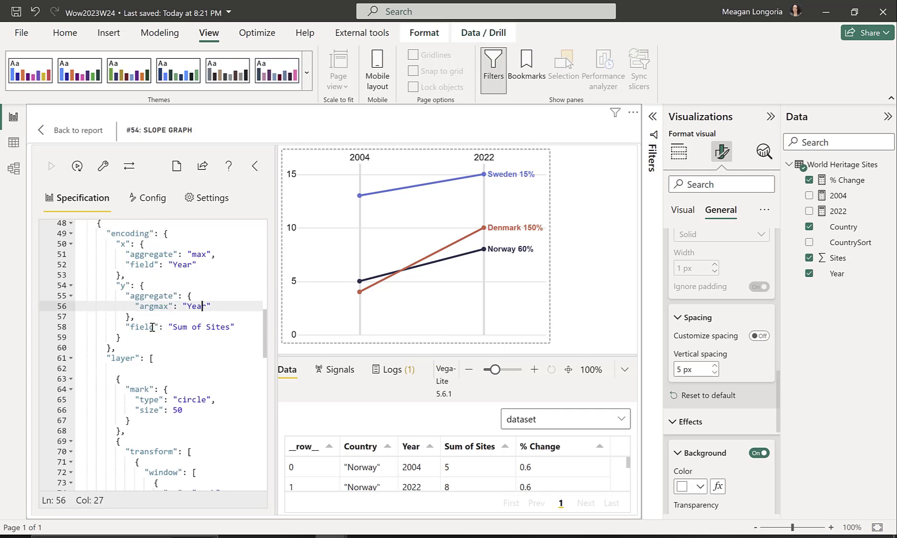
left_click(215, 327)
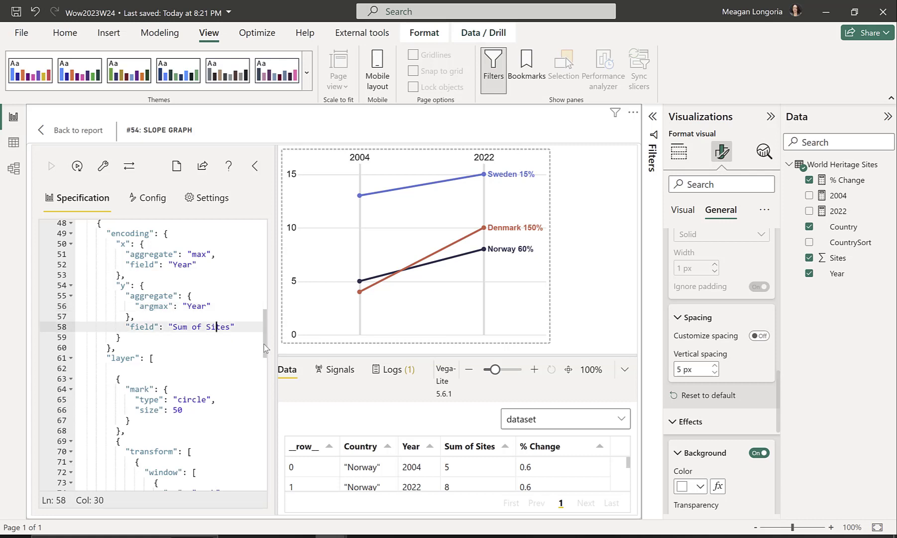
mouse_move(264, 348)
left_mouse_down()
mouse_move(265, 371)
mouse_move(265, 328)
mouse_move(265, 337)
left_mouse_up()
scroll(237, 349, "down", 6)
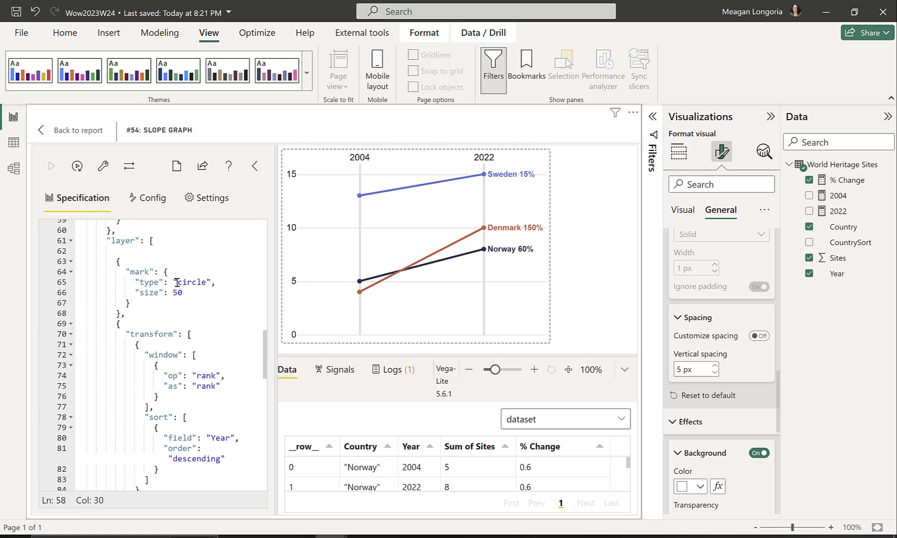
left_click_drag(177, 282, 208, 287)
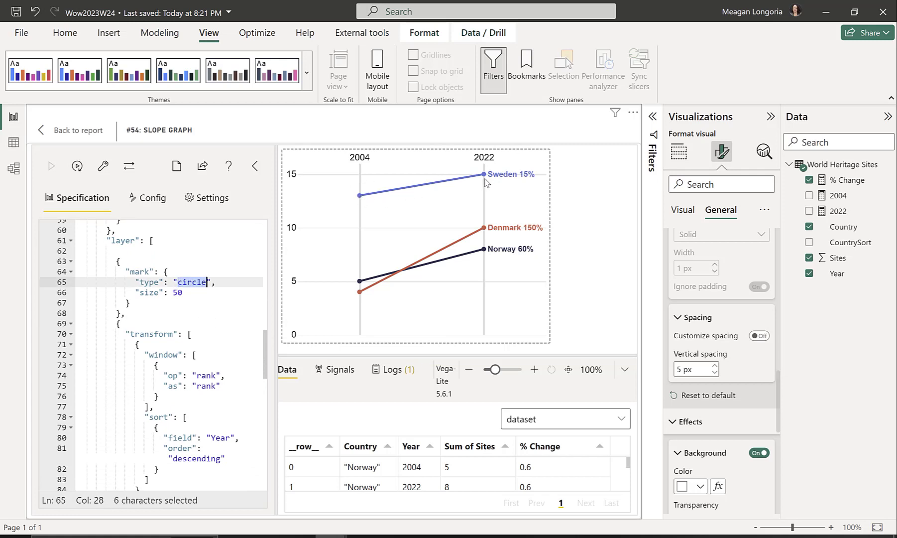
left_click(185, 303)
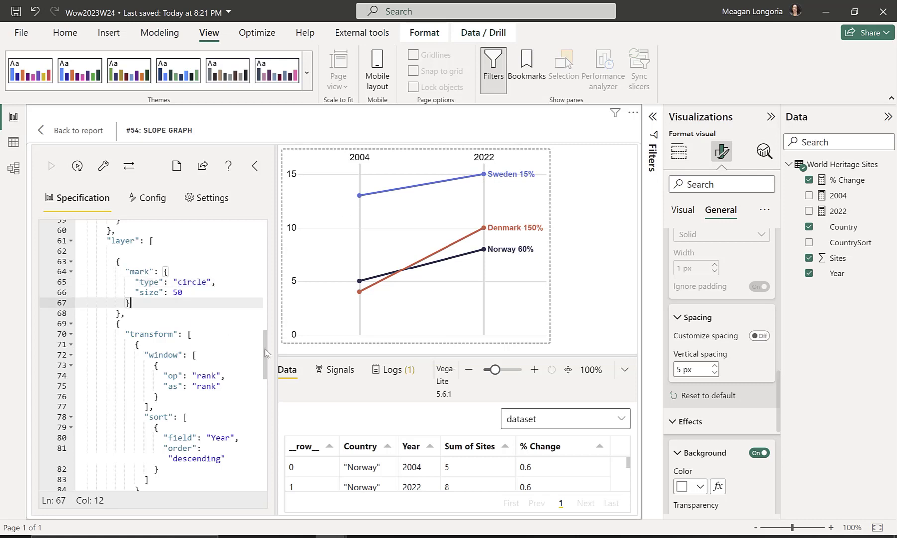
Step: Examine the label layer's transform, including the rank window, the descending sort by Year and the rank filter
scroll(266, 353, "down", 1)
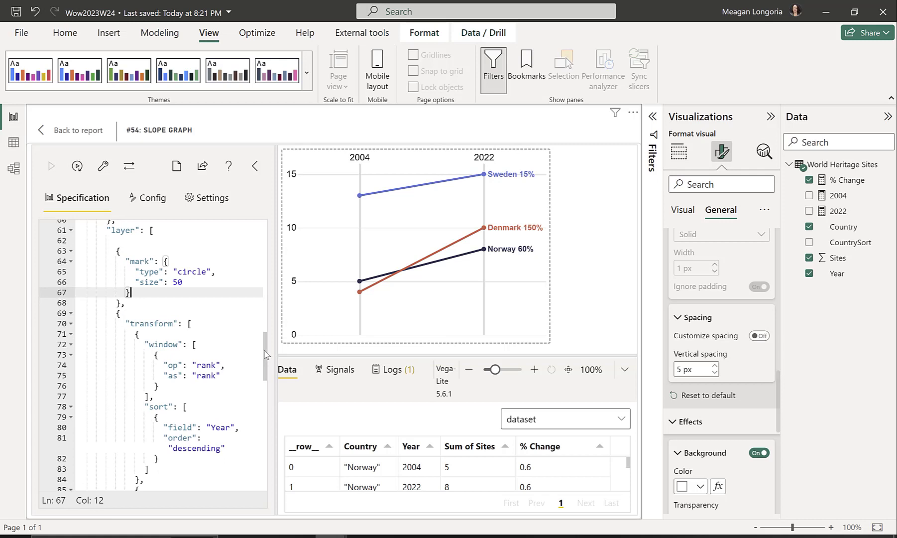
scroll(266, 355, "down", 4)
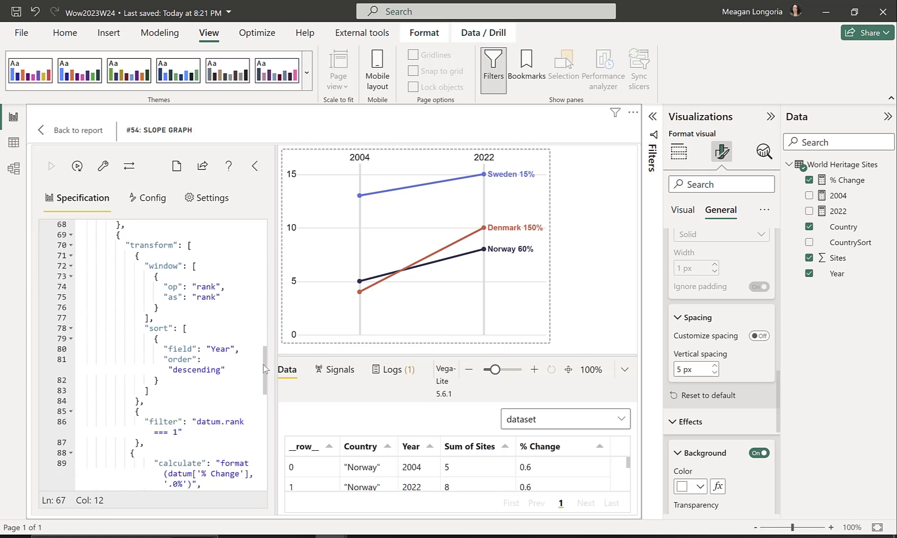
scroll(265, 369, "down", 1)
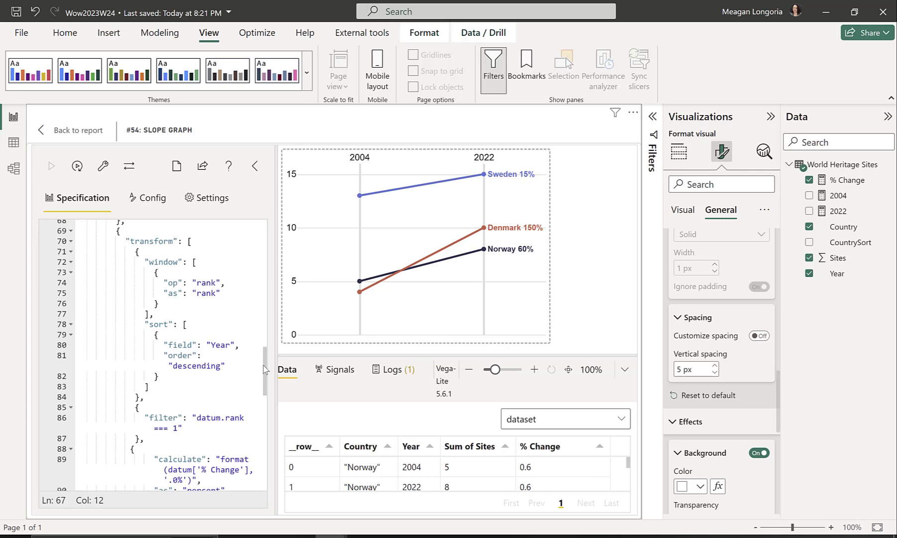
scroll(265, 369, "up", 1)
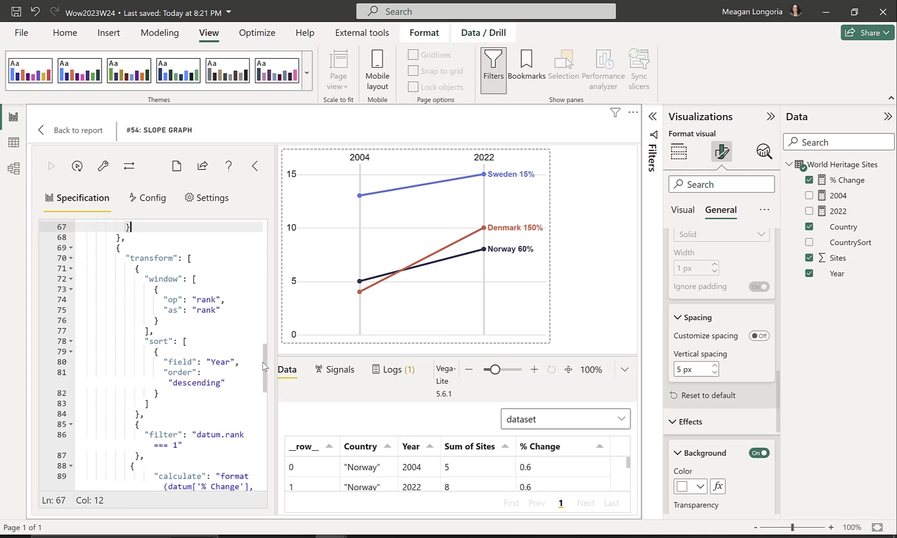
left_click_drag(143, 278, 200, 288)
left_click(207, 299)
left_click(210, 311)
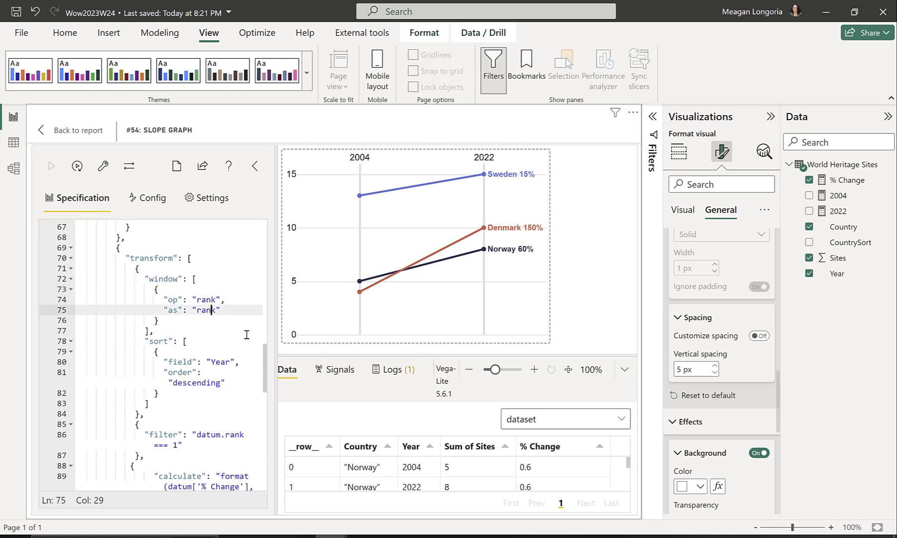
scroll(267, 369, "down", 3)
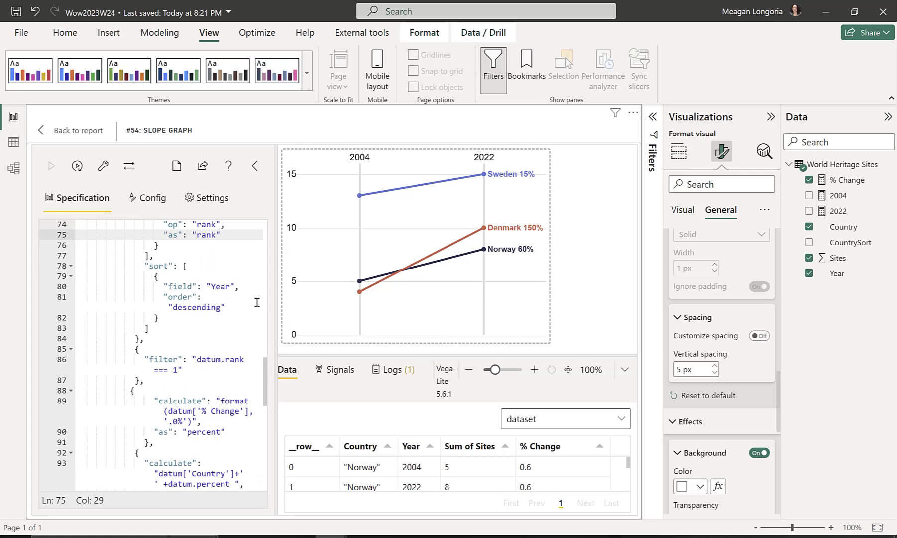
Step: Examine the calculate transforms that format % Change as a percent and combine it with Country into a label
left_click_drag(266, 367, 266, 375)
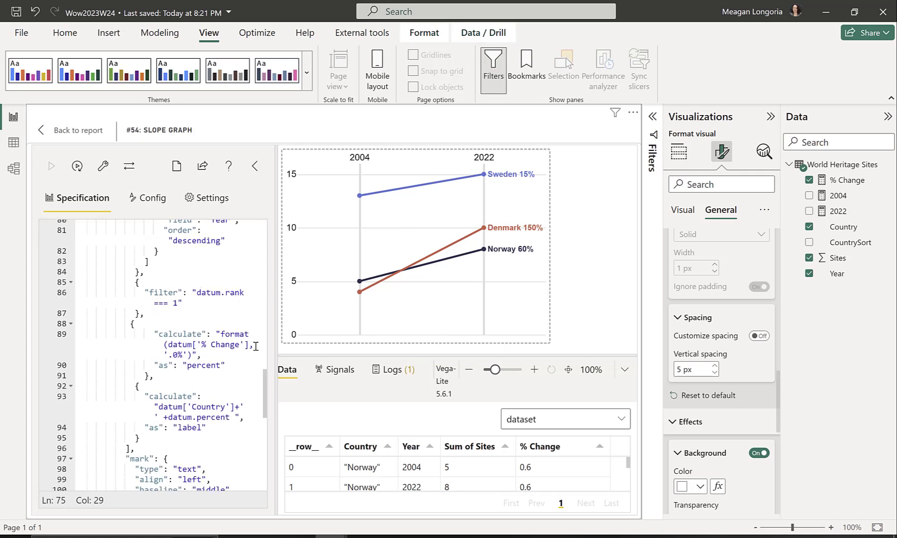
left_click_drag(267, 385, 266, 393)
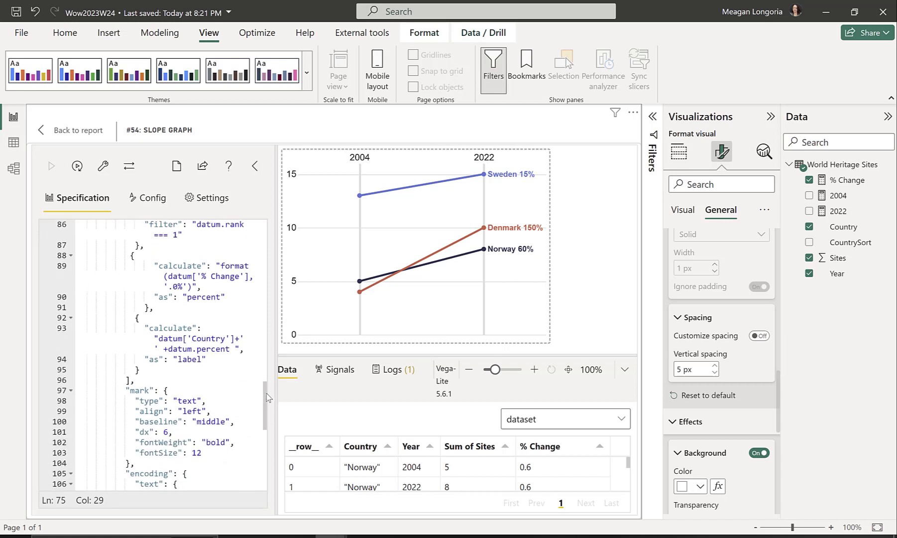
left_click_drag(154, 264, 230, 306)
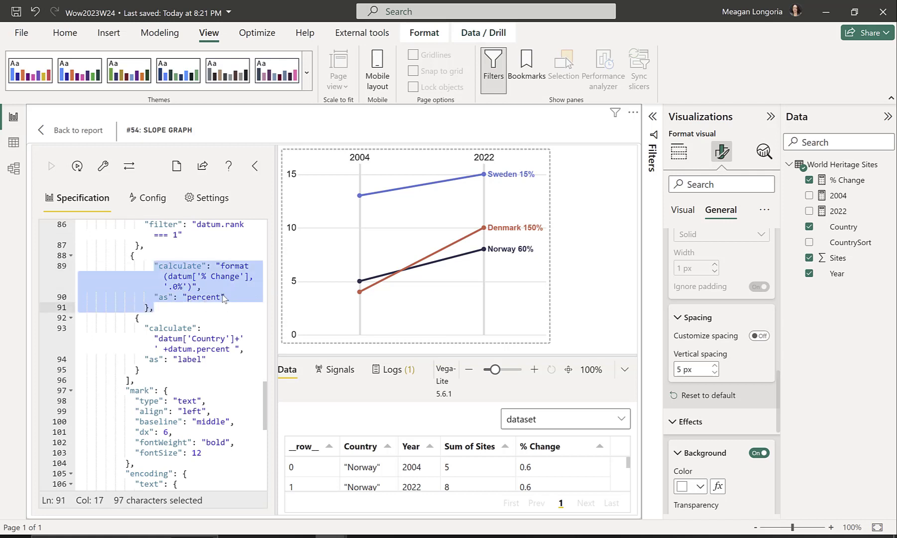
left_click(225, 299)
left_click(255, 296)
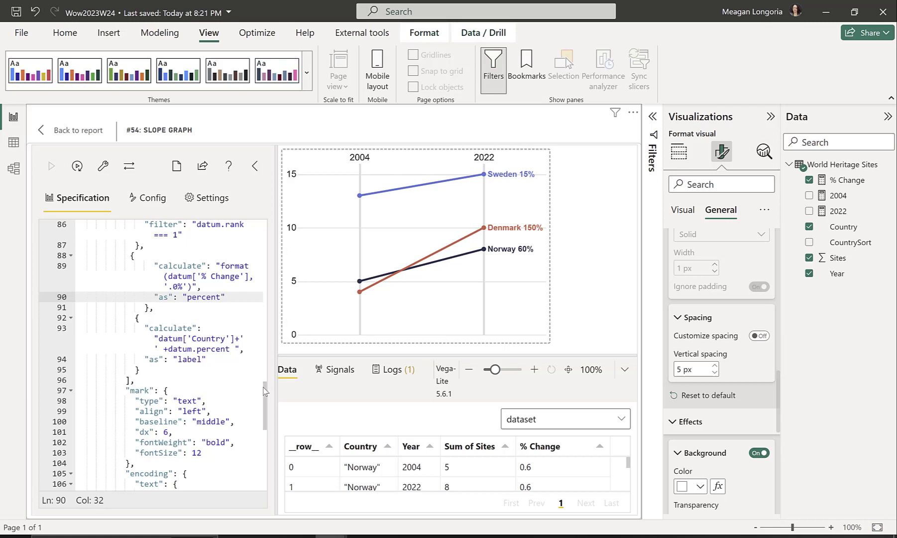
left_click_drag(264, 392, 265, 399)
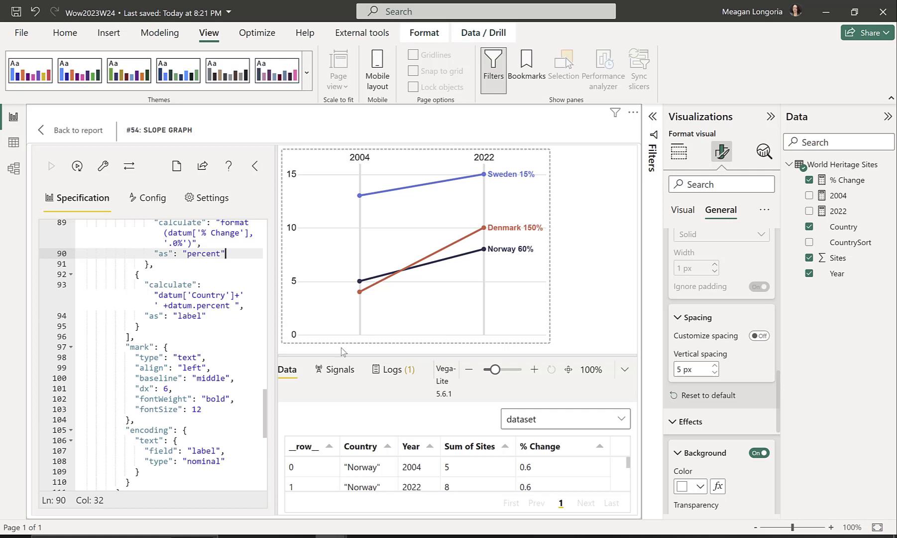
Step: Examine the text mark's alignment, baseline, dx offset, font weight and font size, and the encoding that uses the label field
left_click(181, 357)
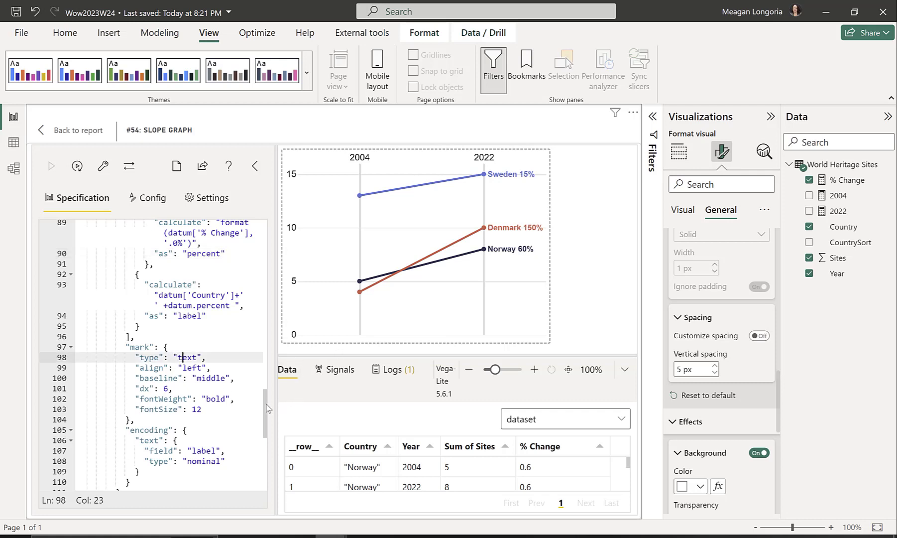
scroll(269, 415, "down", 3)
scroll(269, 416, "up", 1)
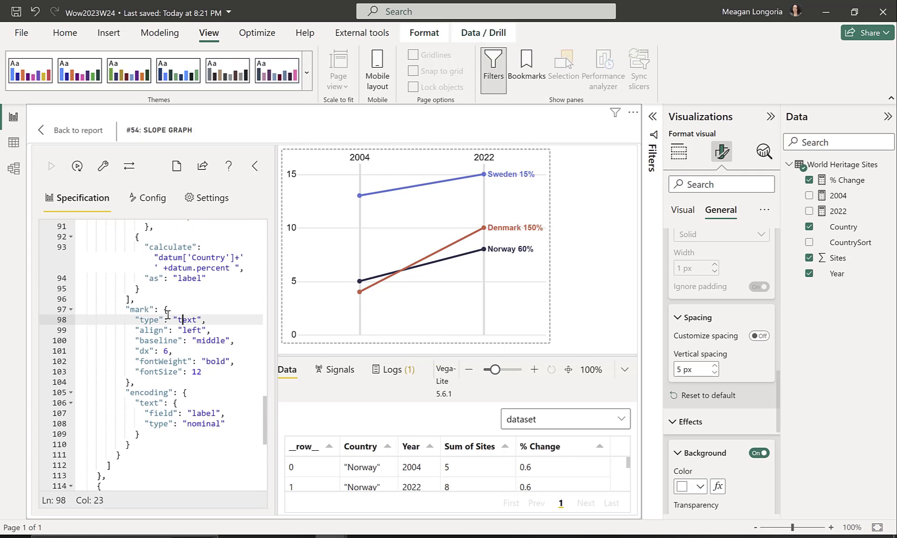
left_click_drag(164, 351, 169, 351)
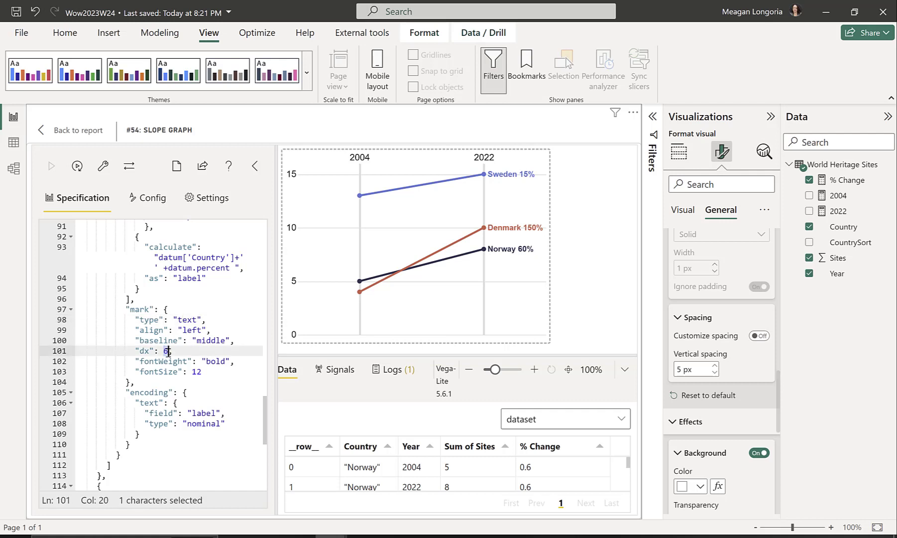
left_click(219, 361)
left_click(193, 372)
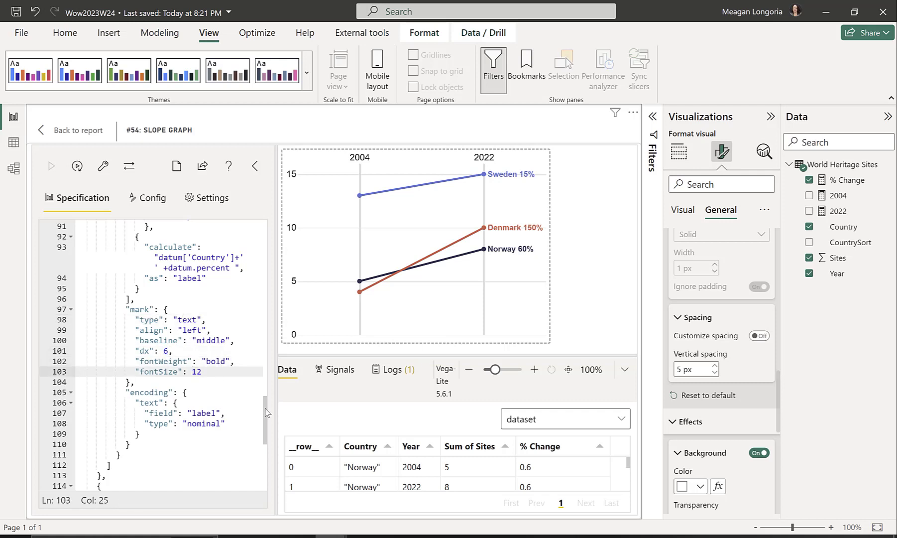
left_click_drag(265, 413, 268, 429)
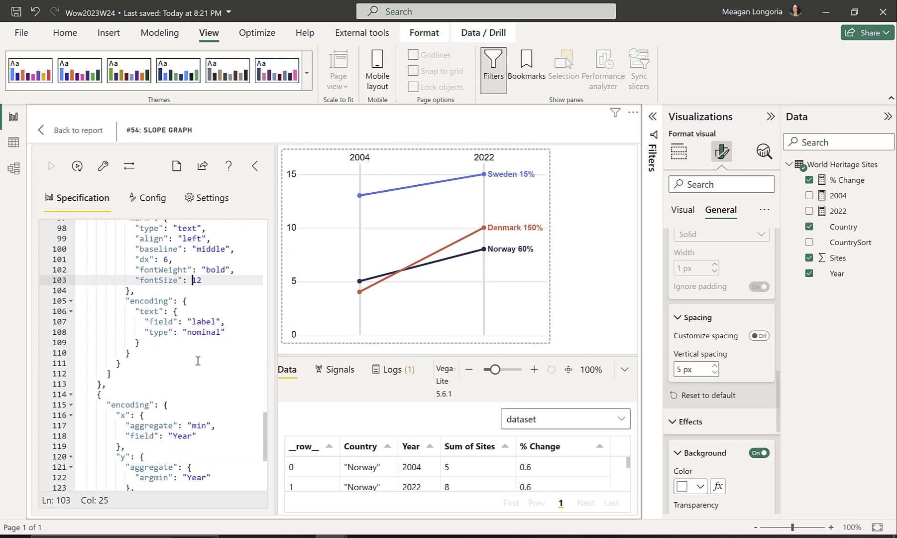
left_click_drag(196, 322, 223, 332)
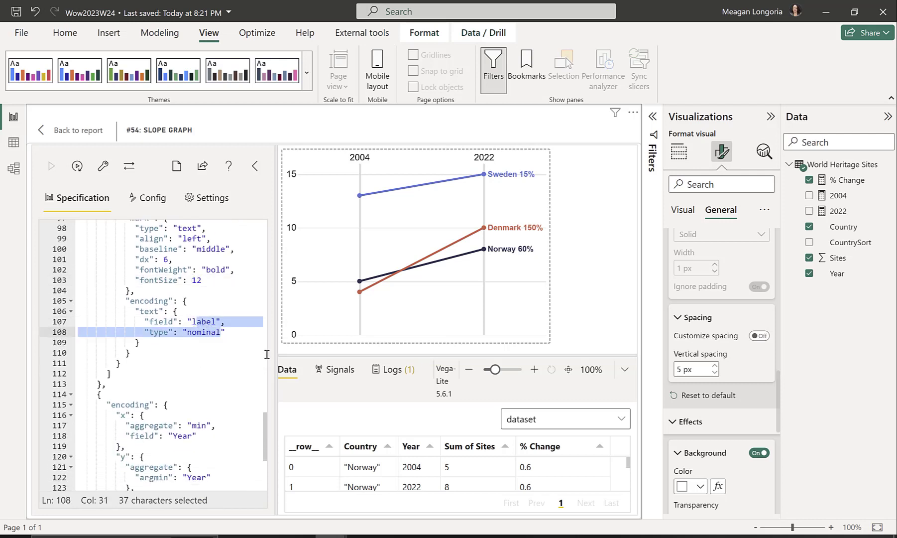
left_click_drag(267, 430, 268, 395)
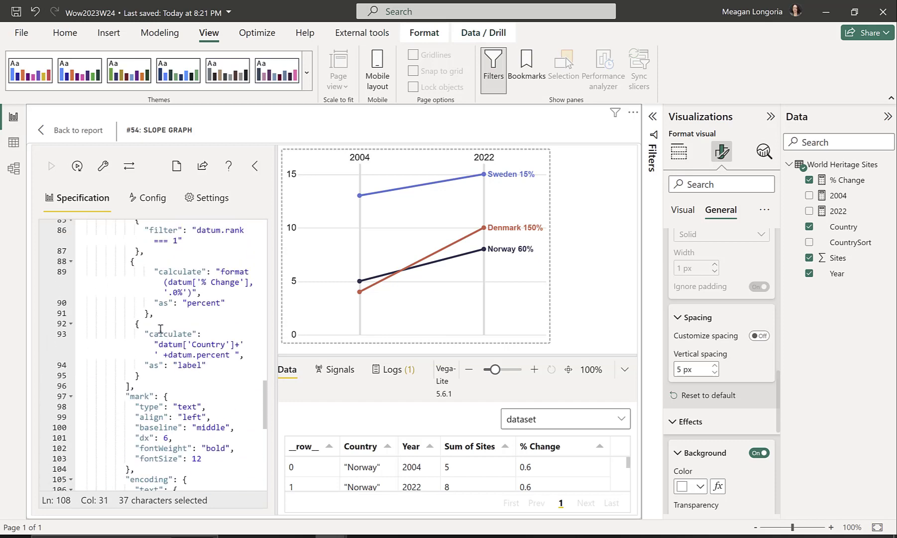
Step: Examine the last layer's encoding with the min and argmin Year aggregates, and its circle mark size
left_click_drag(267, 400, 268, 462)
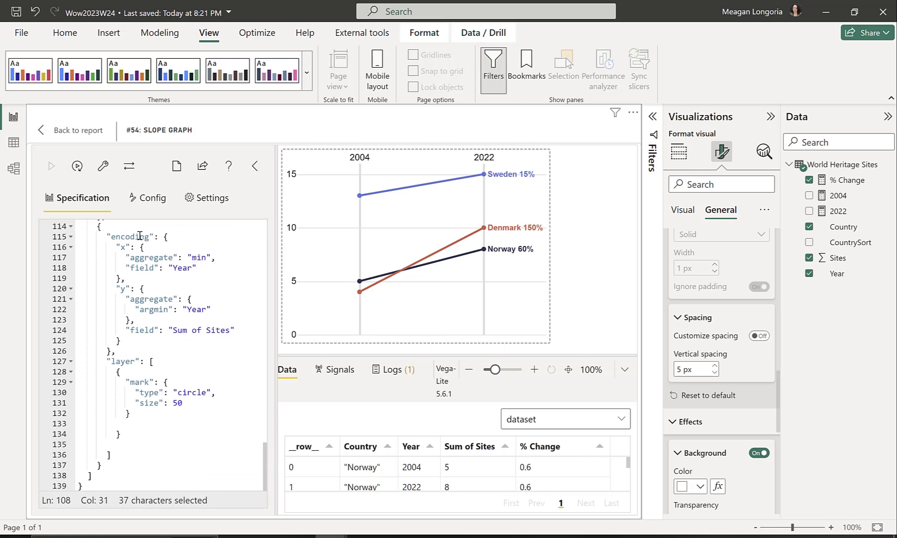
left_click(202, 257)
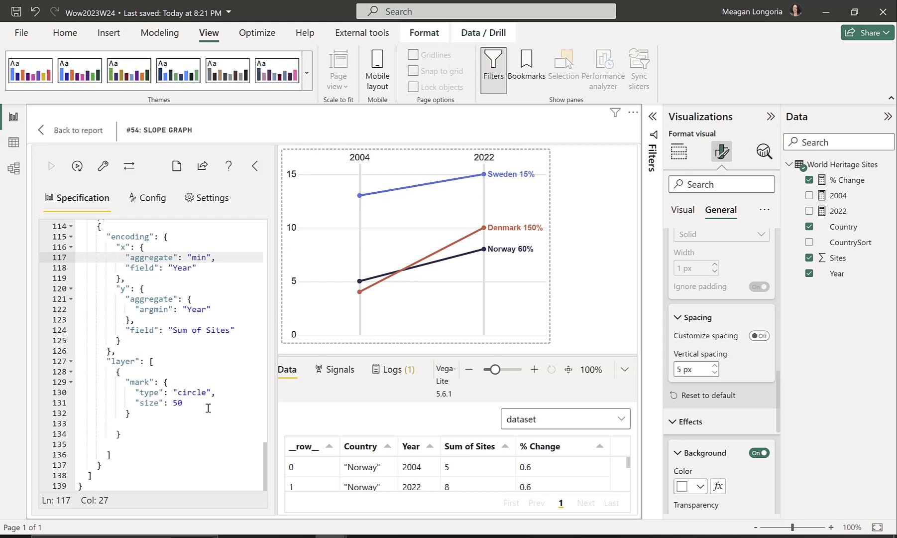
left_click(188, 402)
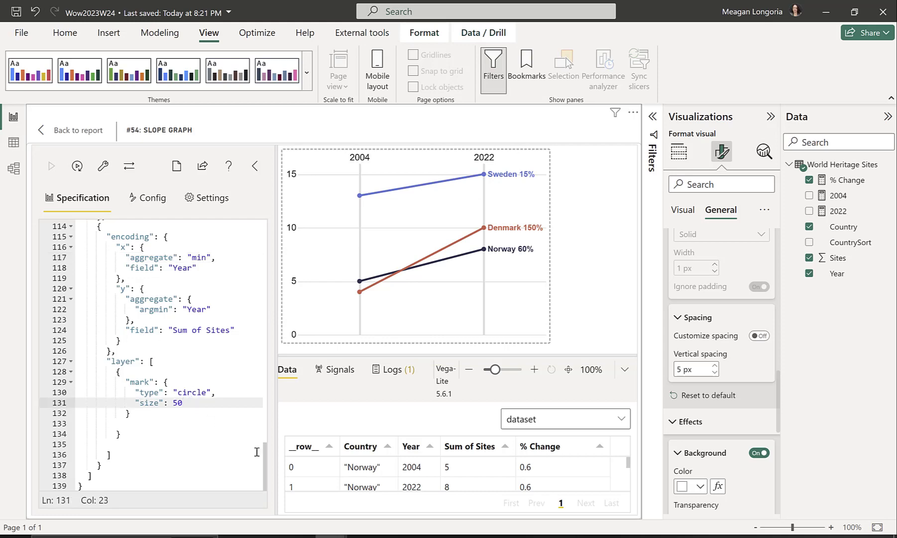
left_click_drag(265, 465, 268, 209)
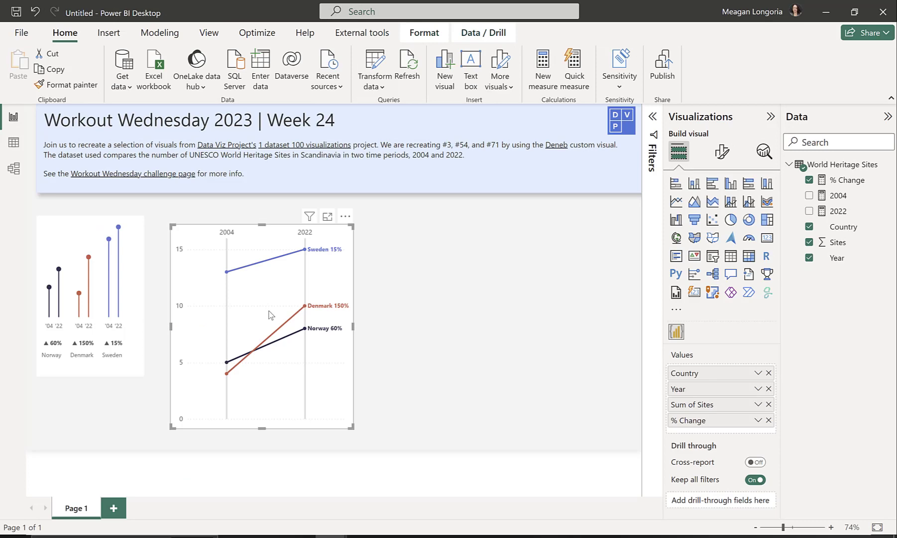
Step: In the untitled report, add a Deneb visual to the right of the slope chart and enlarge it to fill the empty area
key("alt+Tab")
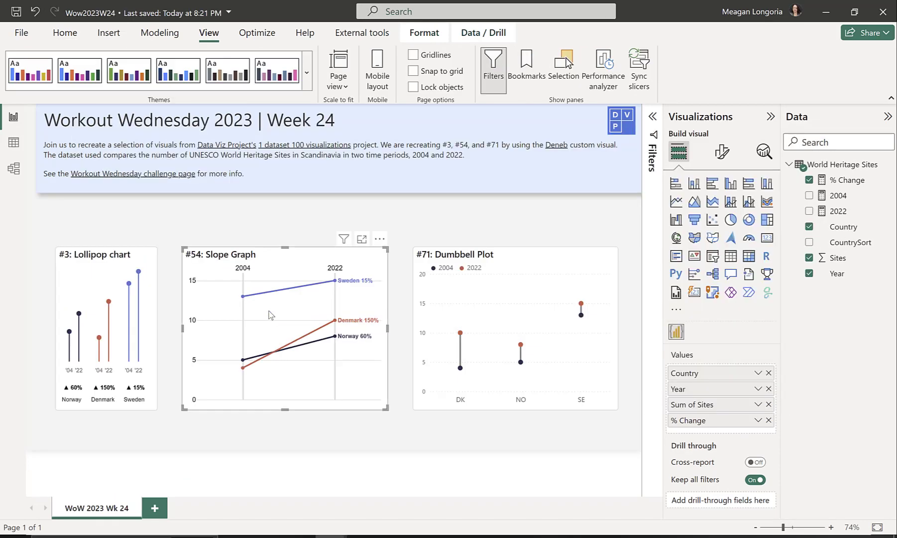
key("alt+Tab")
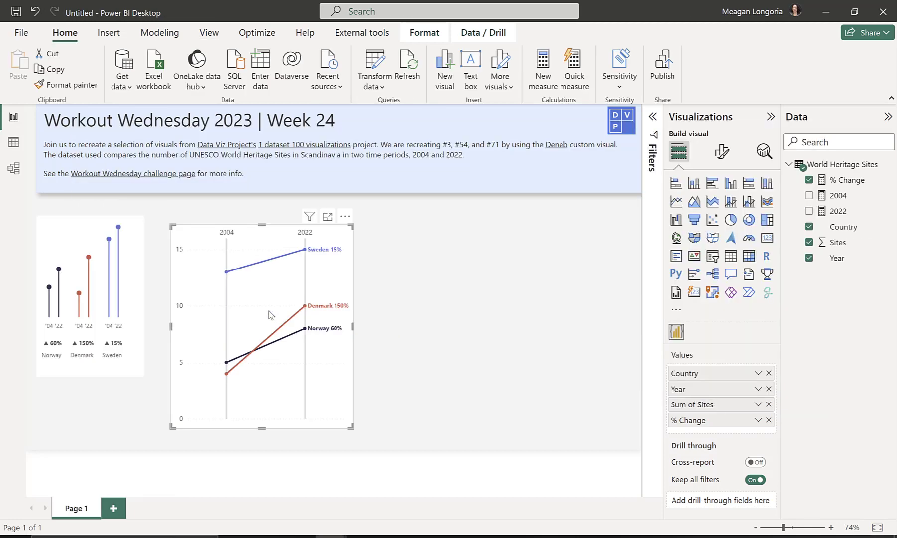
left_click(500, 287)
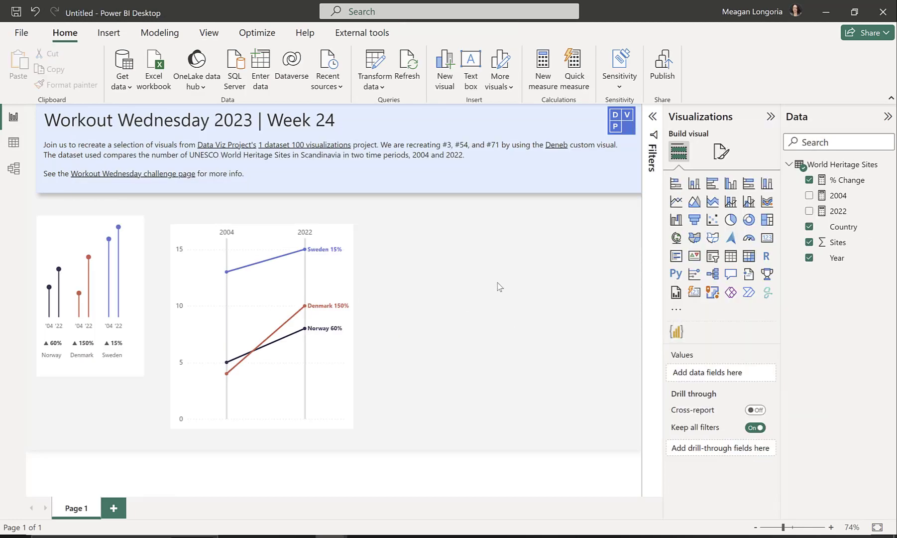
left_click(675, 332)
left_click_drag(102, 384, 112, 385)
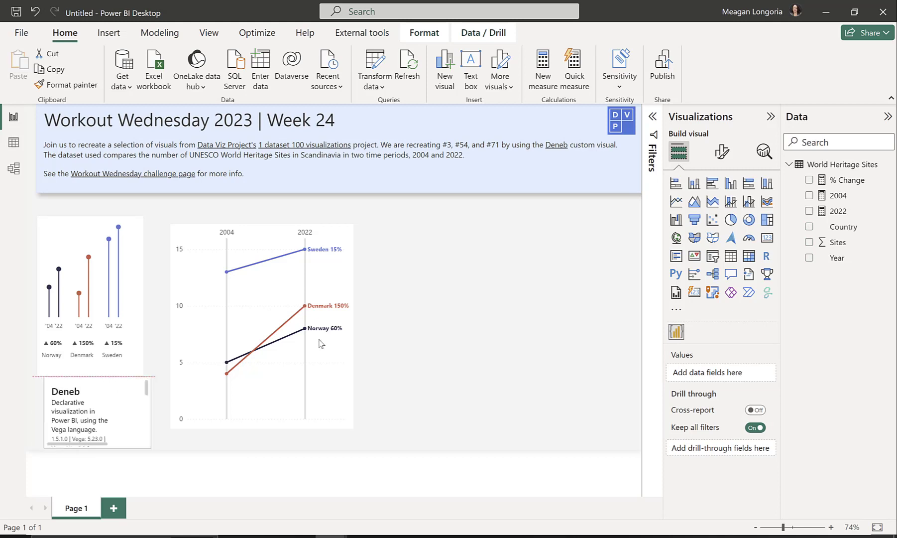
left_click_drag(321, 343, 453, 234)
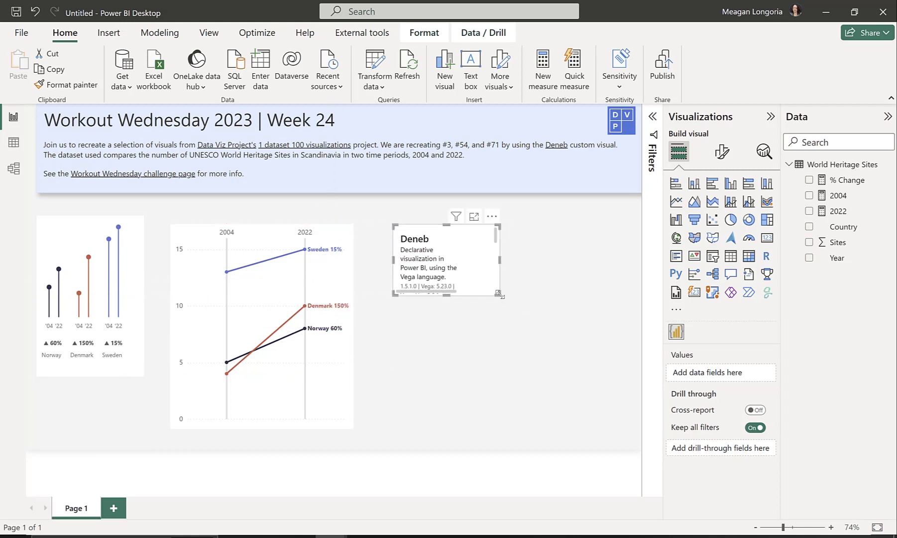
left_click_drag(499, 294, 604, 418)
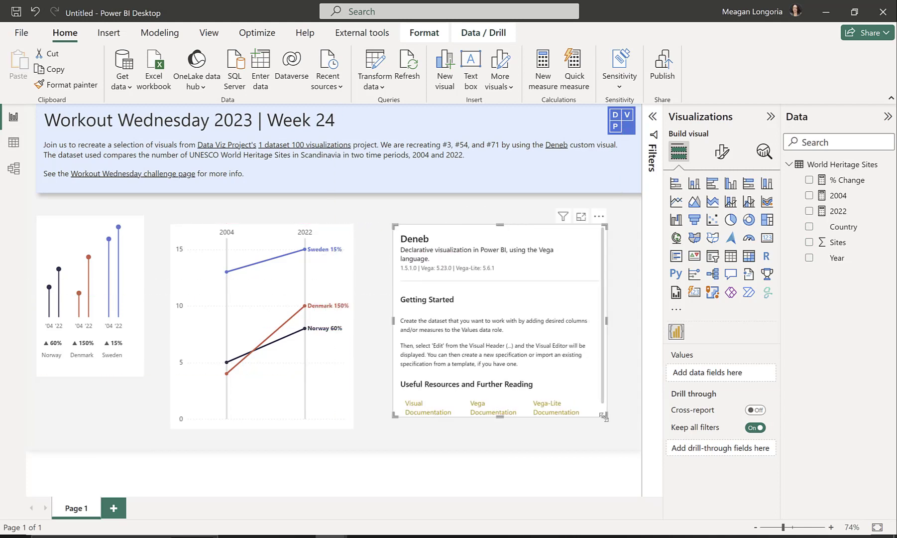
Step: Add Country, Year and Sites as the new Deneb visual's values, leaving out % Change
left_click(809, 227)
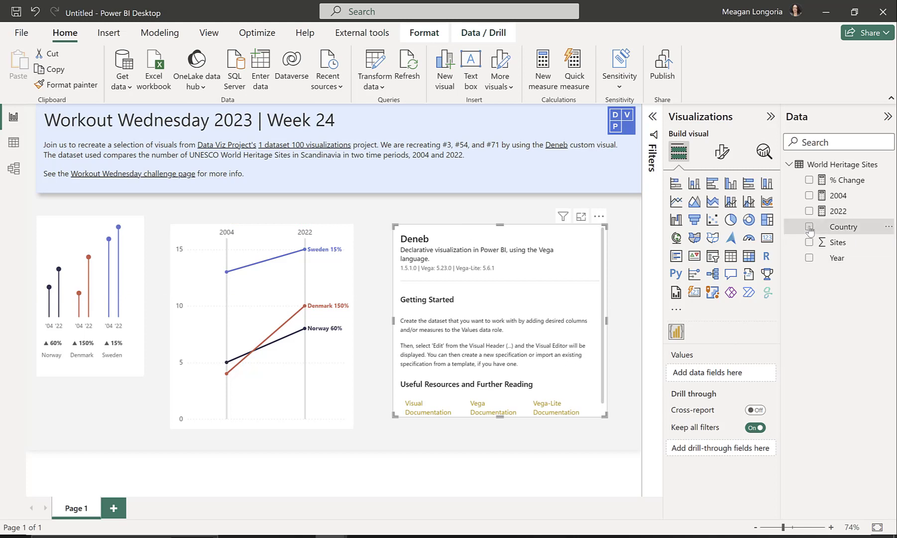
left_click(809, 257)
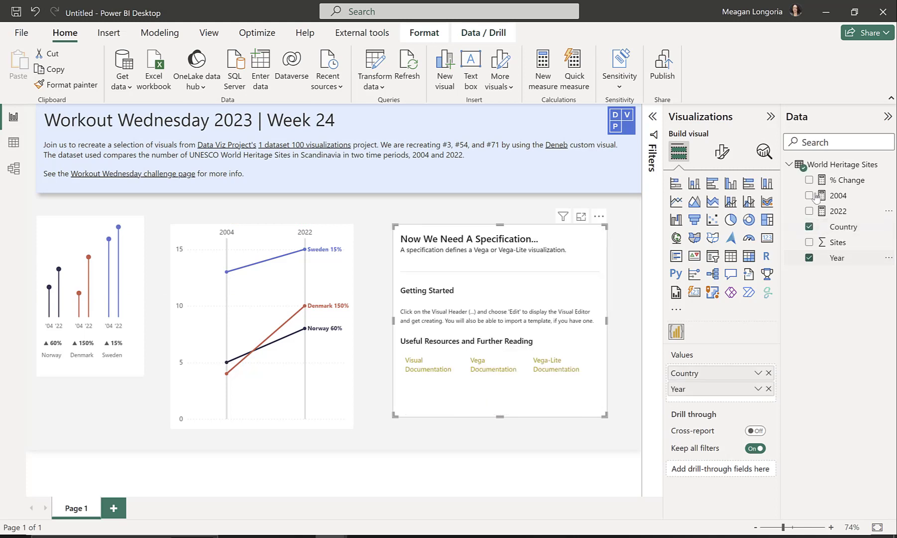
left_click(809, 243)
left_click(810, 180)
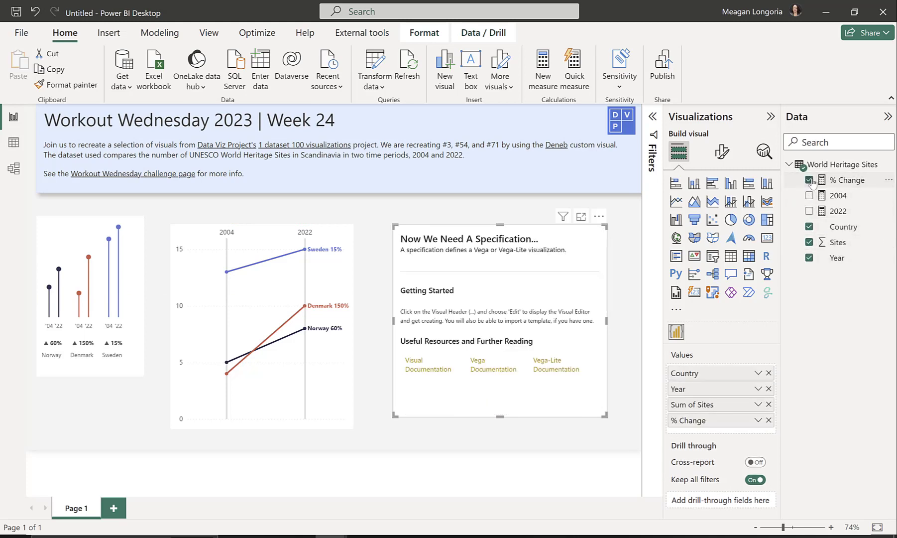
left_click(768, 420)
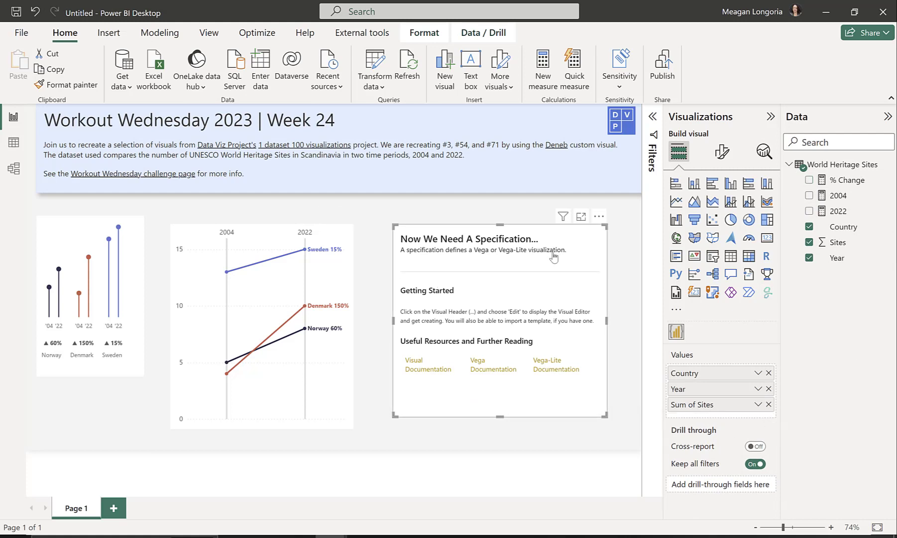
Step: Open the new visual in the Deneb editor and replace its entire default specification with the copied dumbbell plot specification
left_click(599, 216)
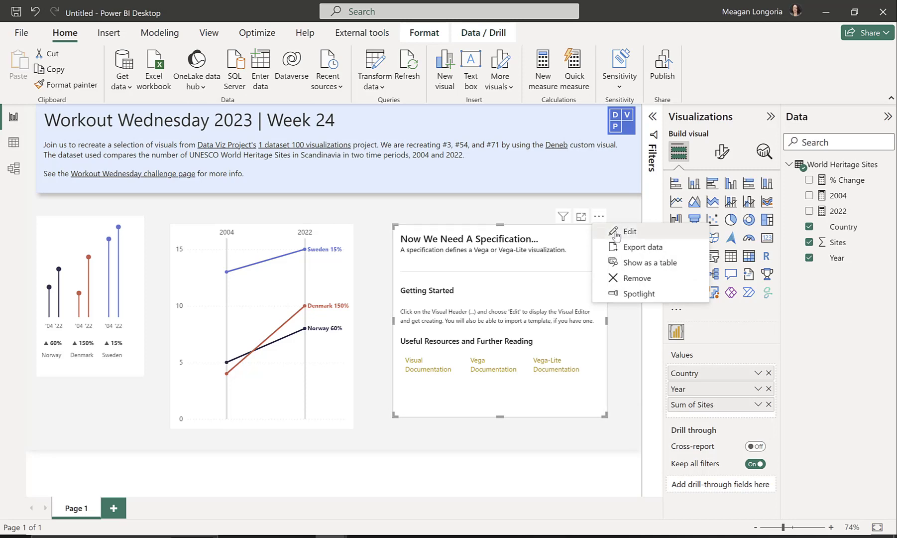
left_click(617, 232)
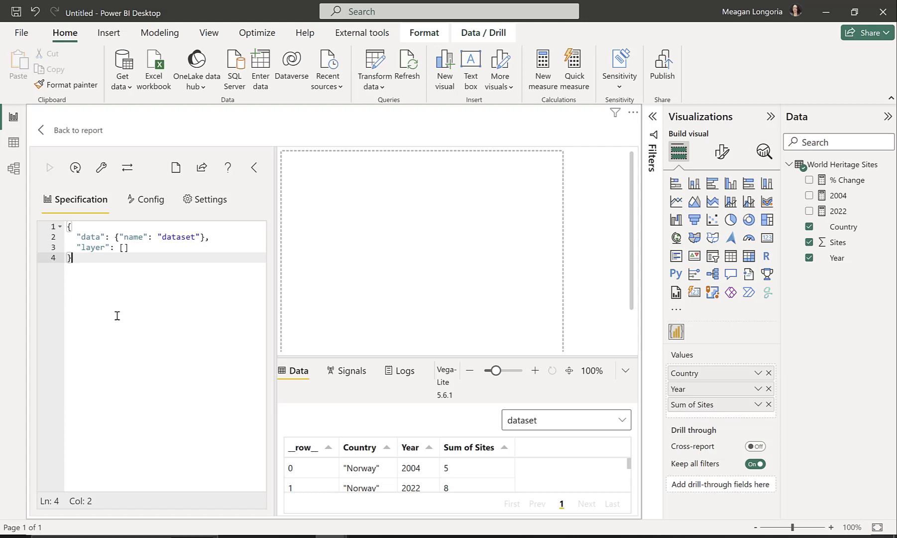
key("ctrl+a")
key("ctrl+v")
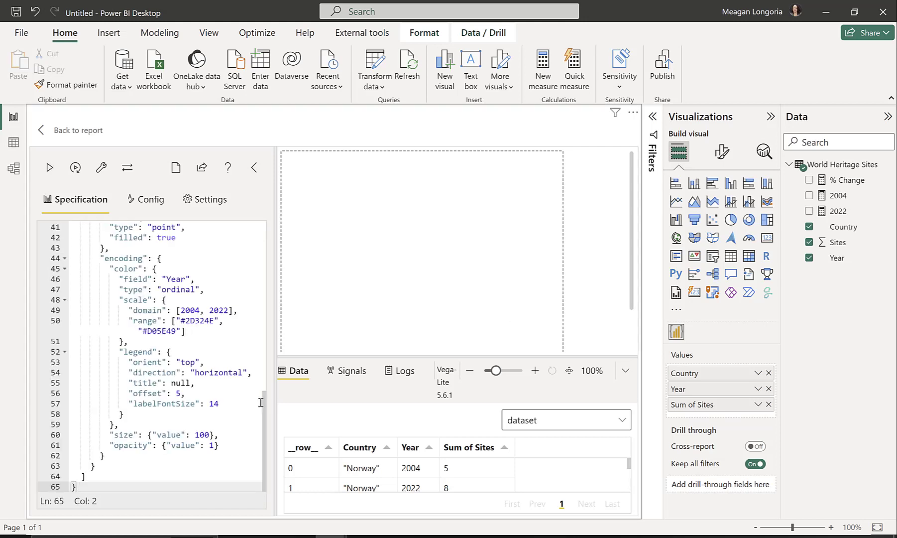
Step: Apply the pasted dumbbell plot specification to render the chart in the preview
key("ctrl+a")
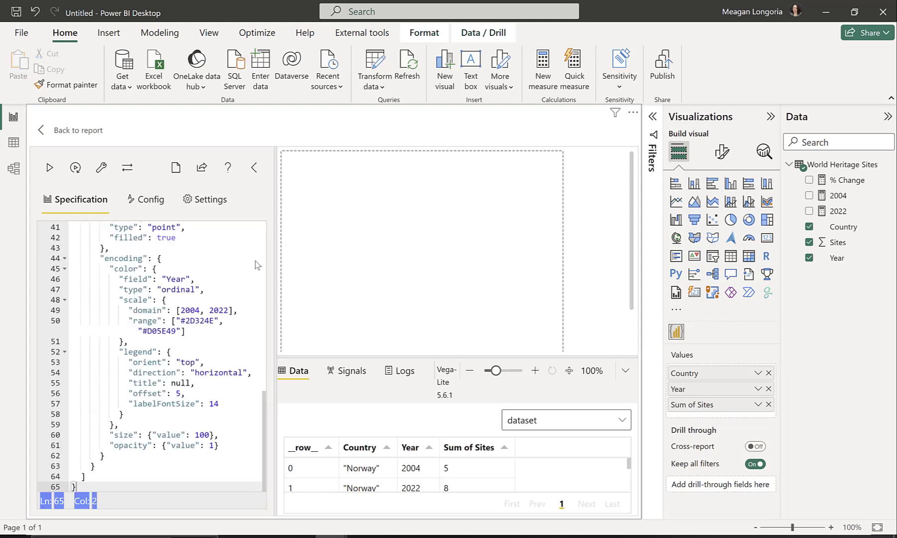
left_click_drag(264, 416, 267, 214)
left_click(48, 168)
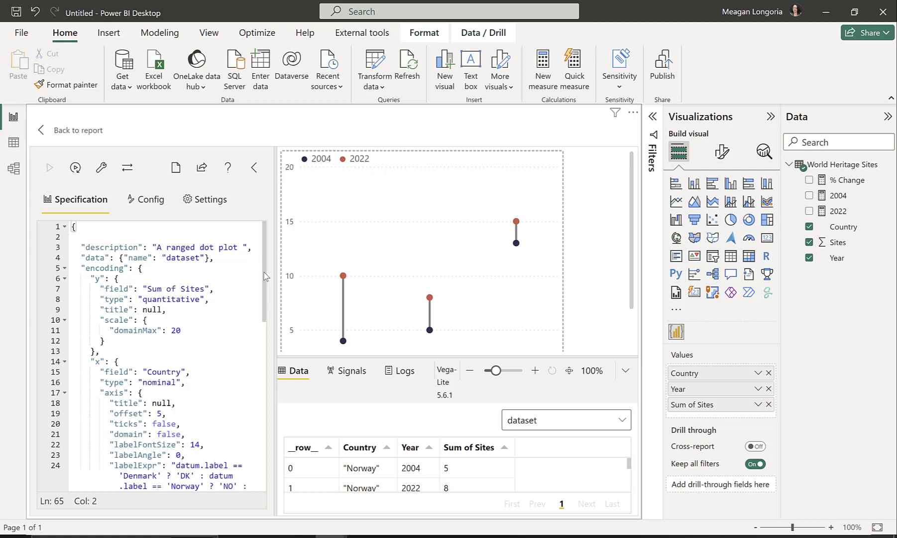
Step: Zoom the preview out to 90% and enlarge the preview area to fit the whole dumbbell chart
mouse_move(265, 277)
left_mouse_down()
mouse_move(265, 295)
mouse_move(262, 269)
left_mouse_up()
left_click_drag(266, 291, 264, 333)
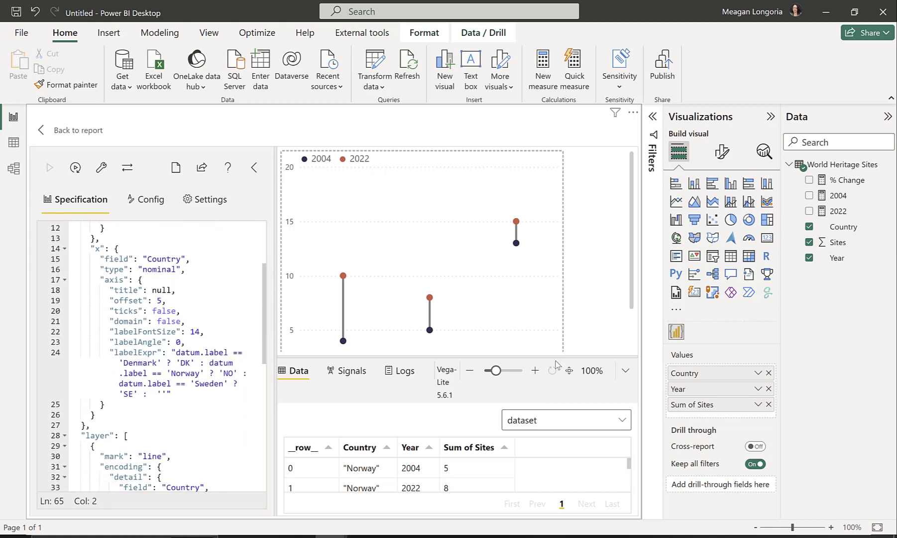
left_click(469, 371)
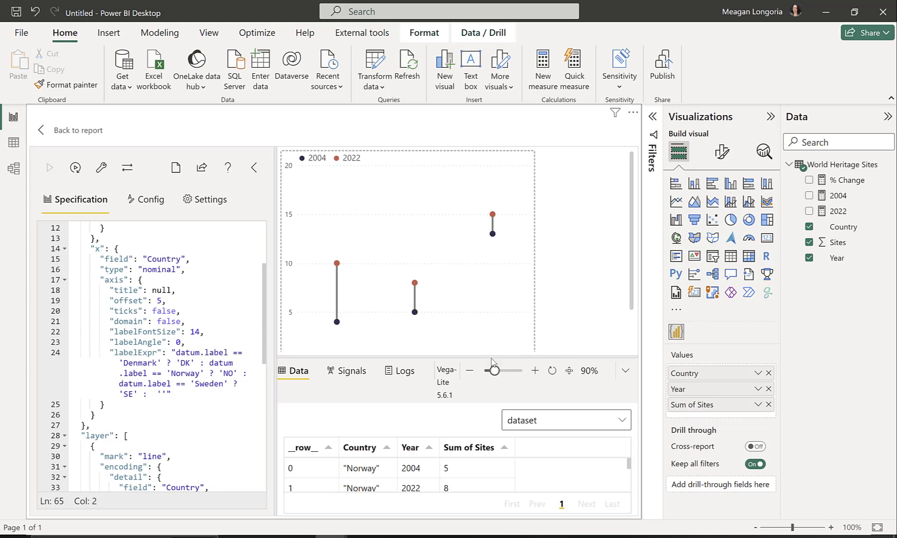
left_click_drag(490, 357, 492, 414)
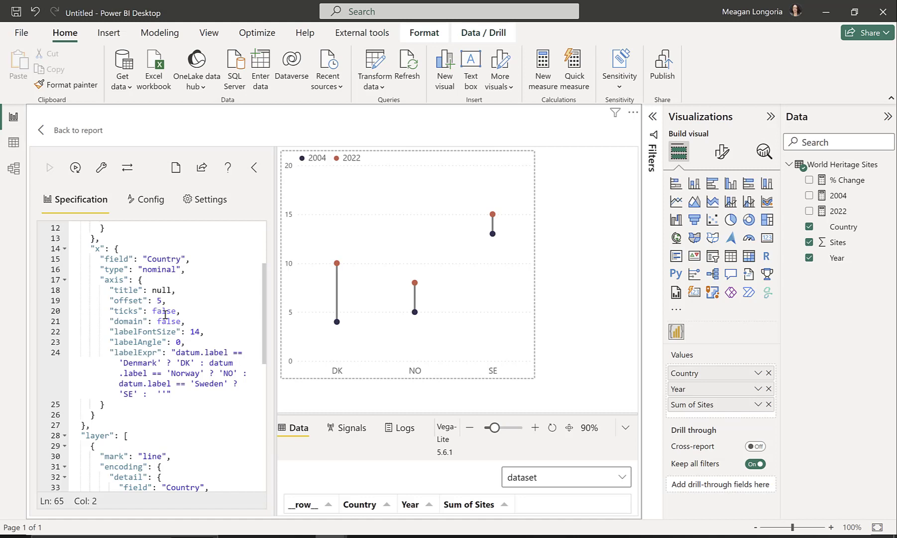
Step: Examine the x-axis label settings and the line layer's Country detail and gray color in the specification
left_click(217, 330)
left_click(176, 343)
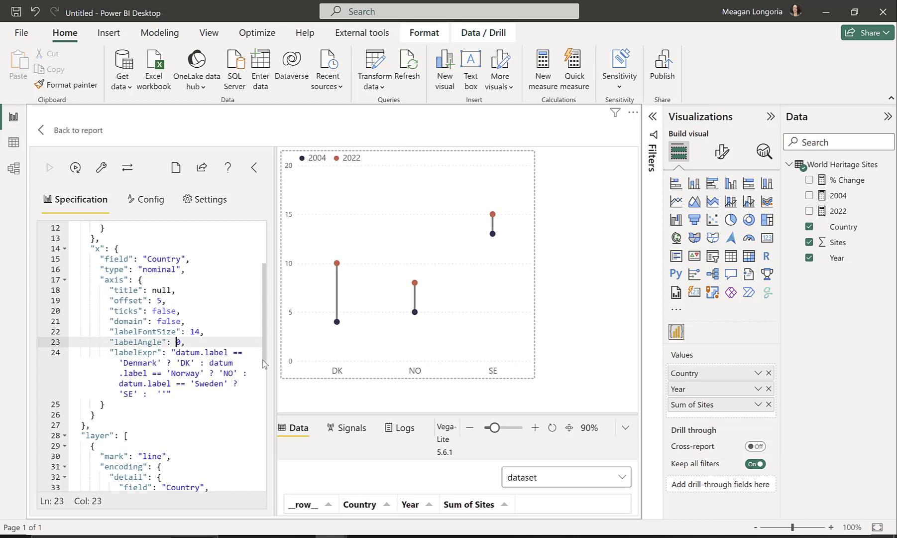
left_click_drag(263, 361, 261, 429)
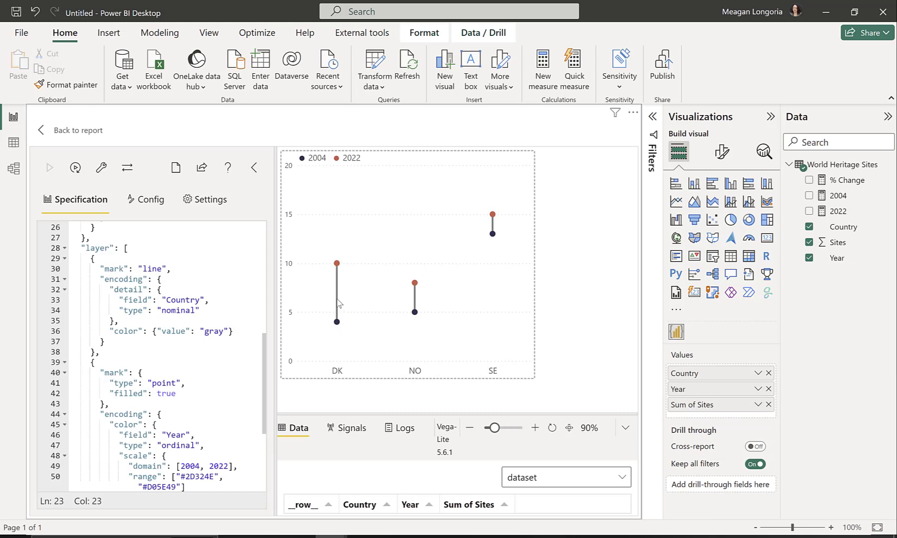
left_click(234, 331)
scroll(266, 366, "down", 1)
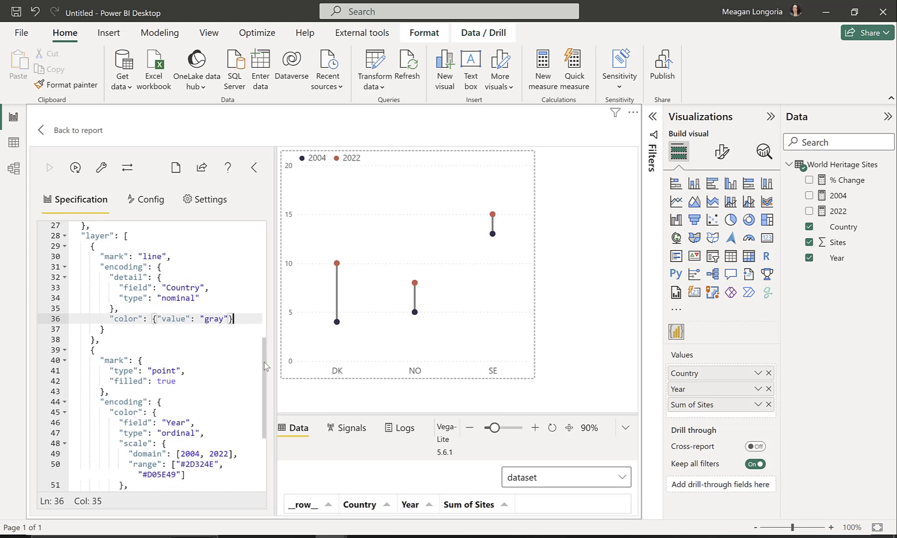
scroll(264, 366, "down", 5)
Step: Examine the point layer's mark type and its Year color encoding, including the scale's domain and color range
left_click(177, 260)
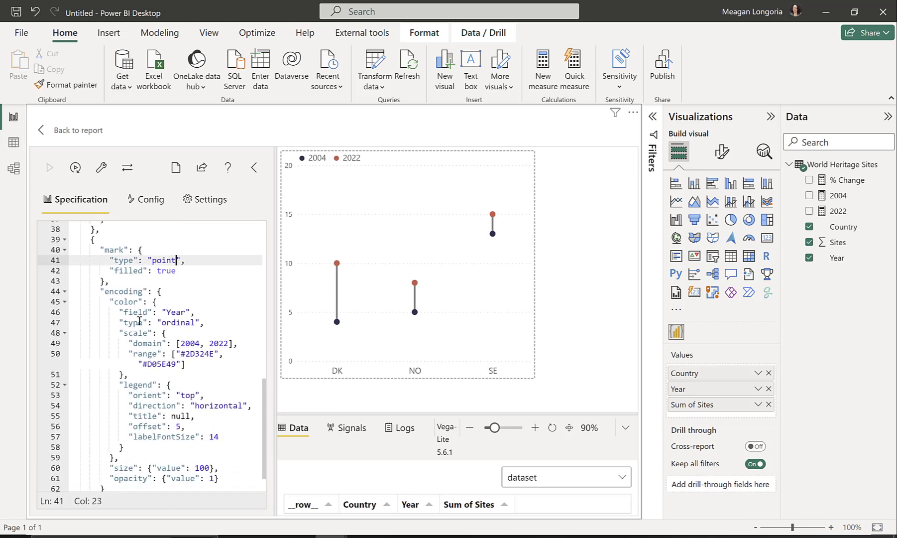
left_click(158, 321)
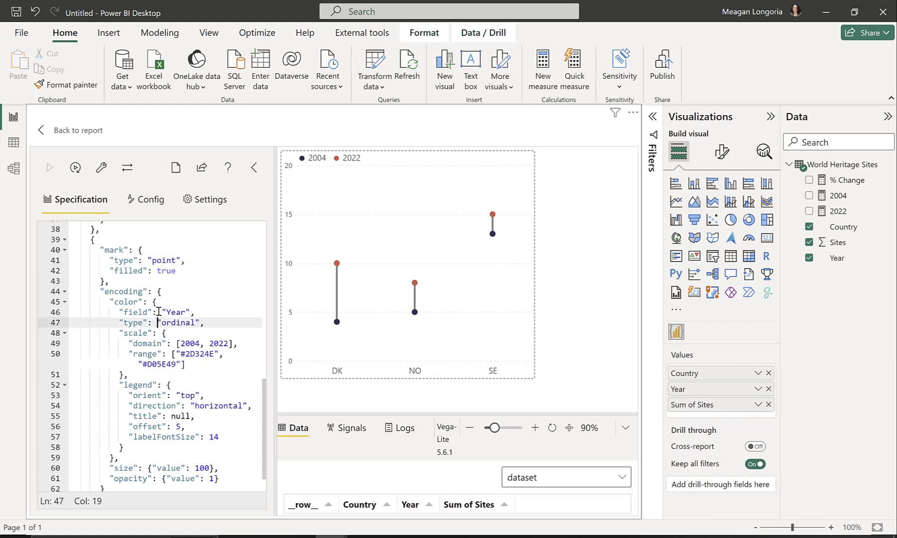
left_click_drag(178, 343, 239, 344)
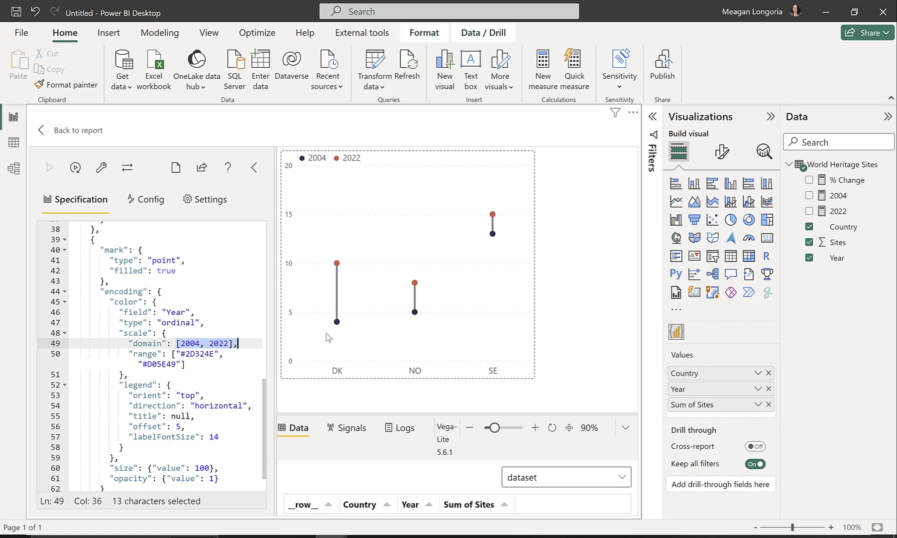
mouse_move(177, 353)
left_mouse_down()
mouse_move(222, 354)
mouse_move(185, 364)
left_mouse_up()
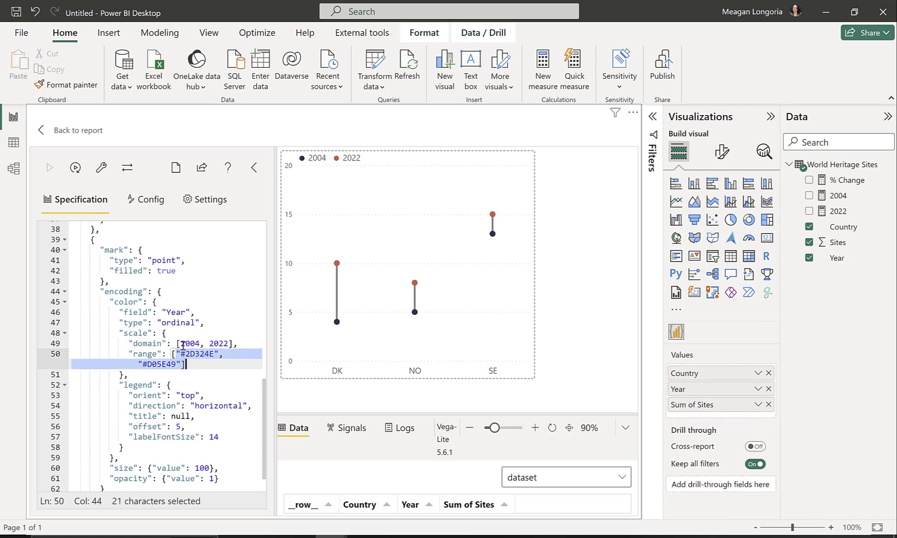
left_click(182, 354)
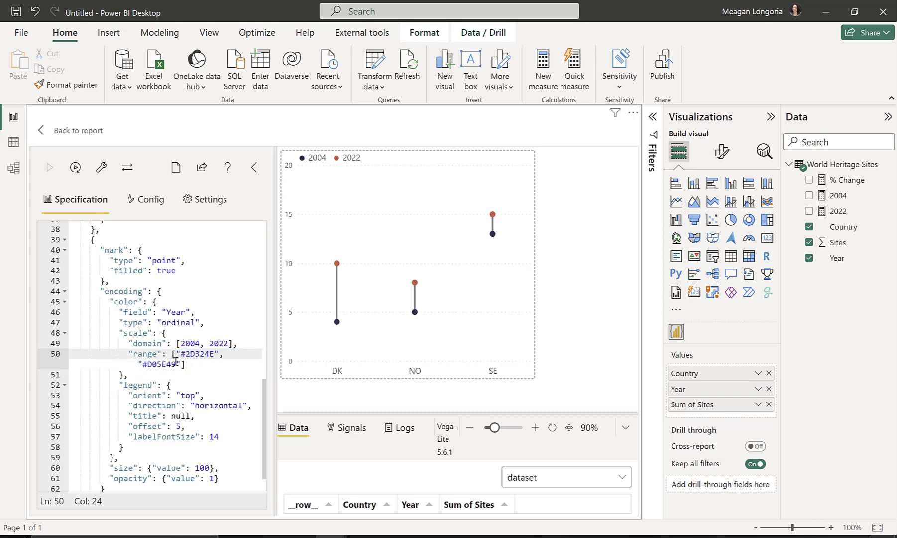
left_click(175, 364)
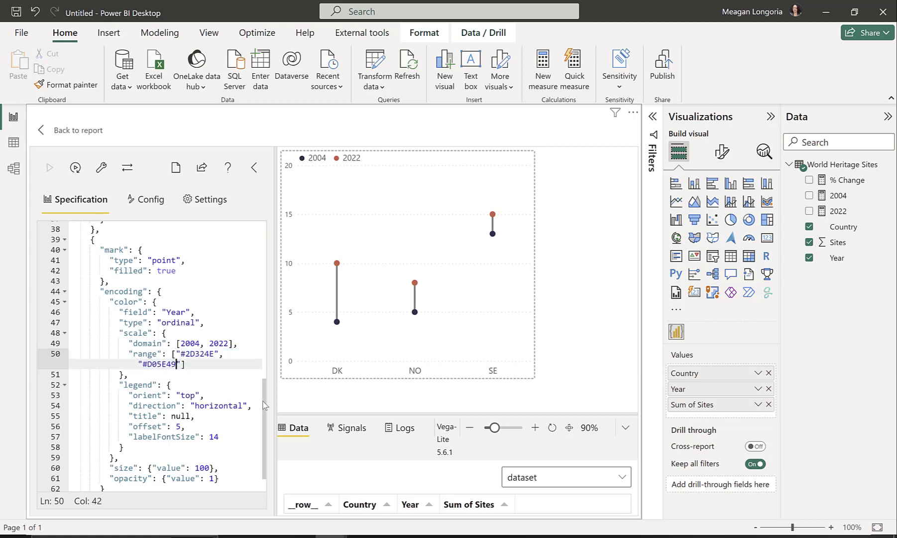
Step: Examine the point layer's legend, size and opacity settings, and go back to the start of the specification
scroll(264, 406, "down", 1)
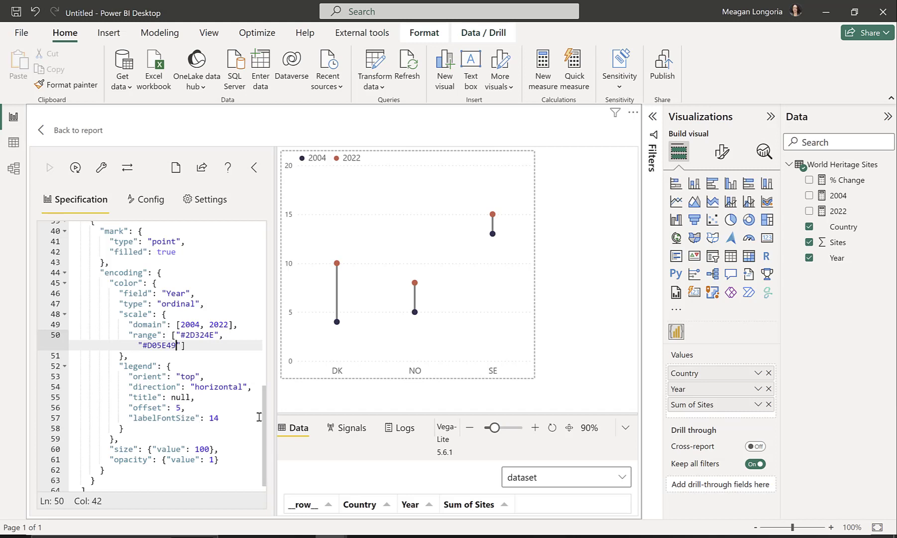
scroll(267, 429, "down", 1)
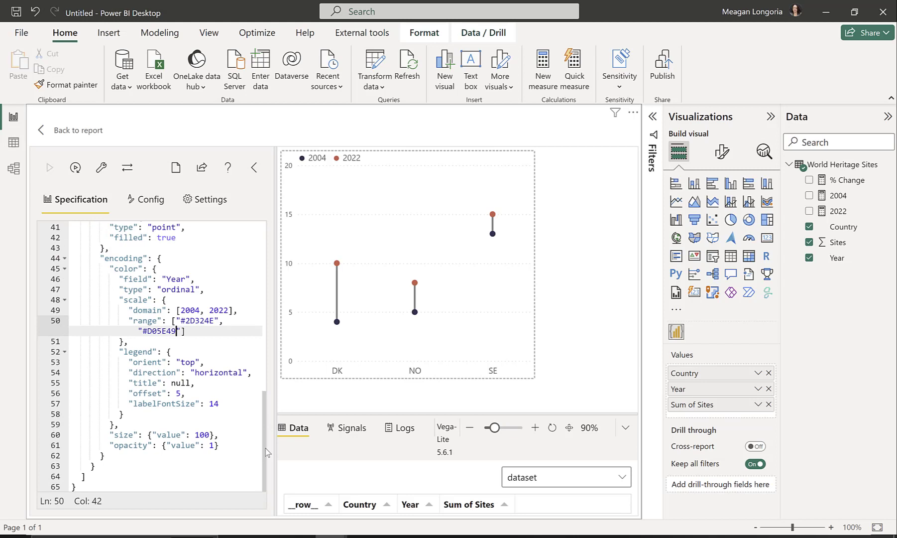
left_click(219, 403)
left_click(129, 437)
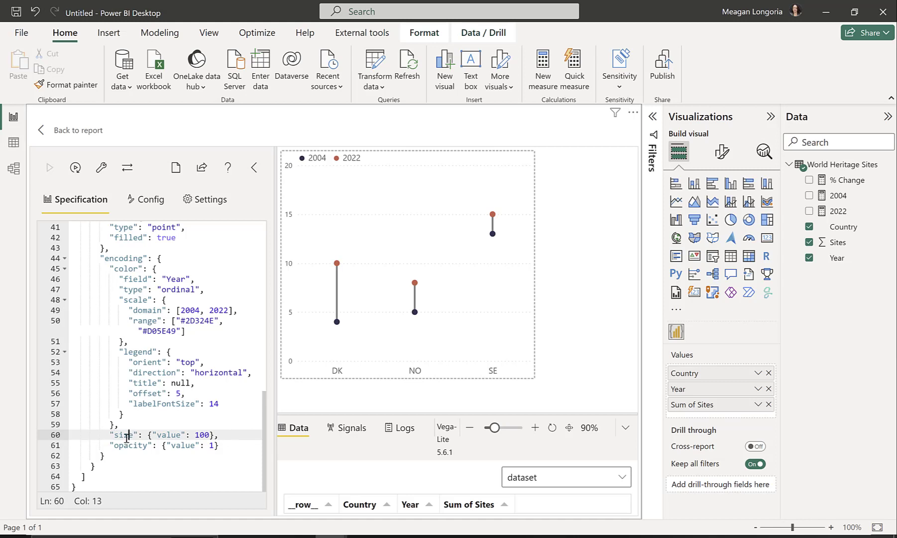
left_click(215, 445)
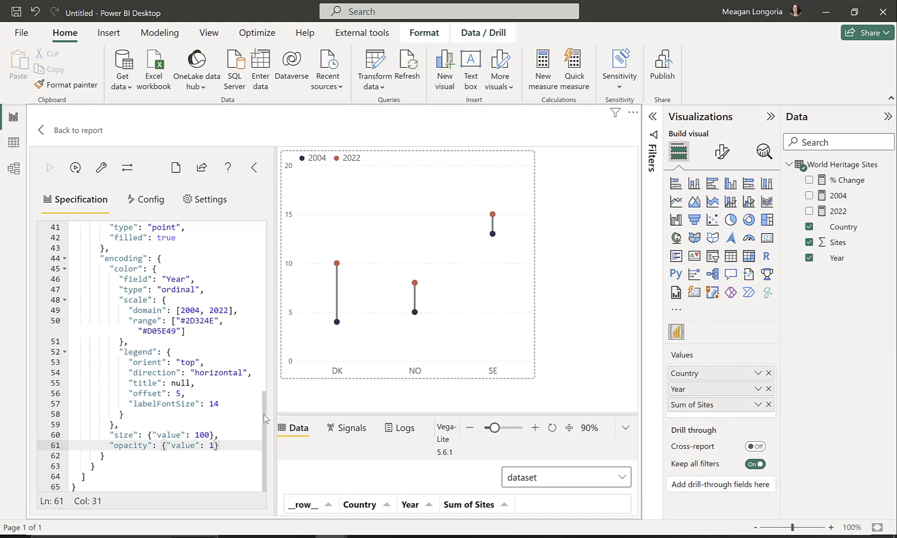
left_click_drag(265, 423, 268, 479)
scroll(273, 351, "up", 13)
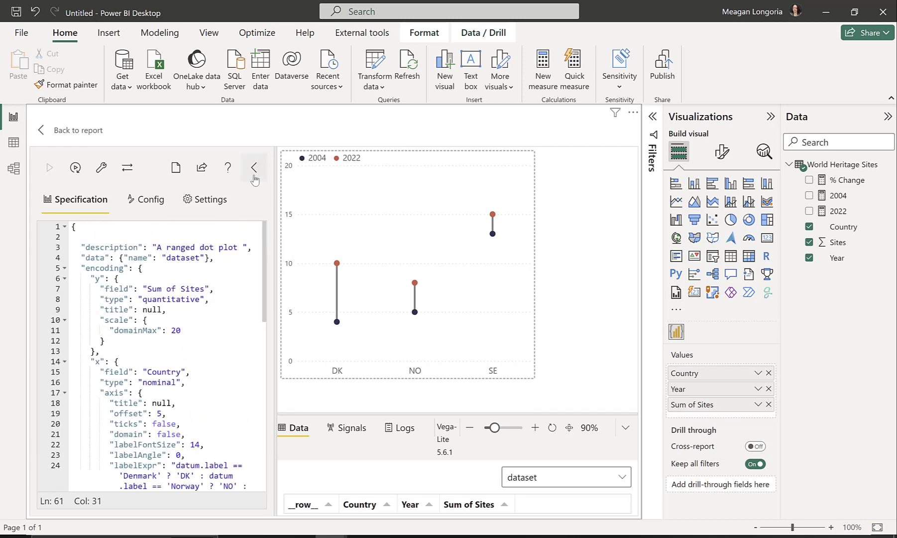
Step: Leave the Deneb editor and return to the report page
left_click(44, 134)
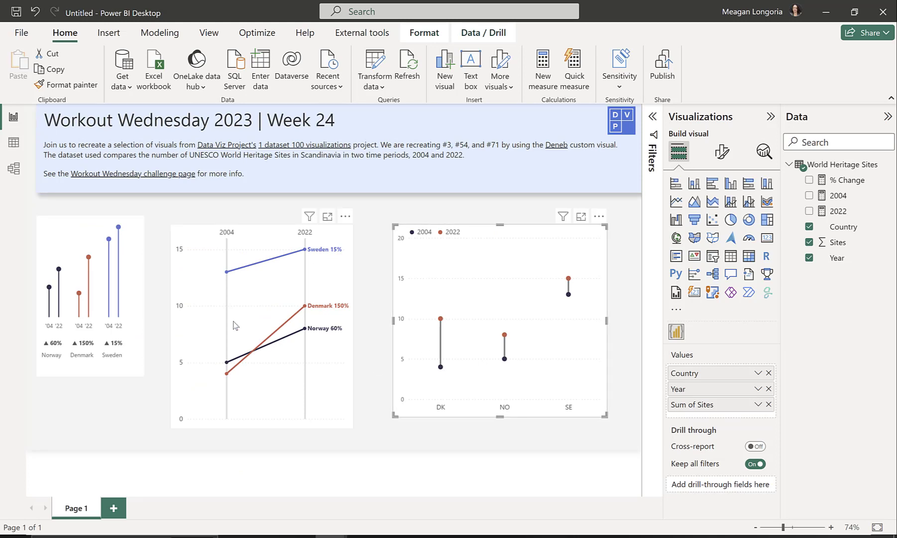
key("alt")
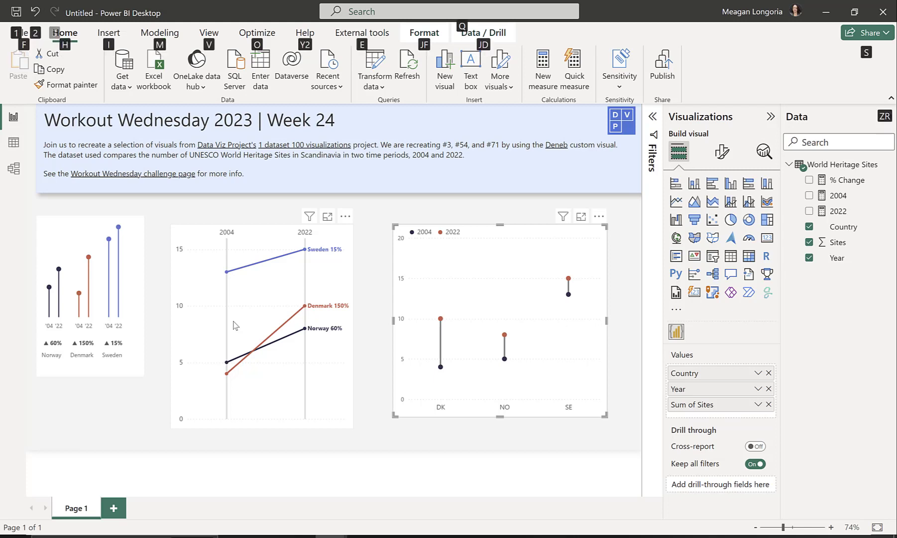
key("Escape")
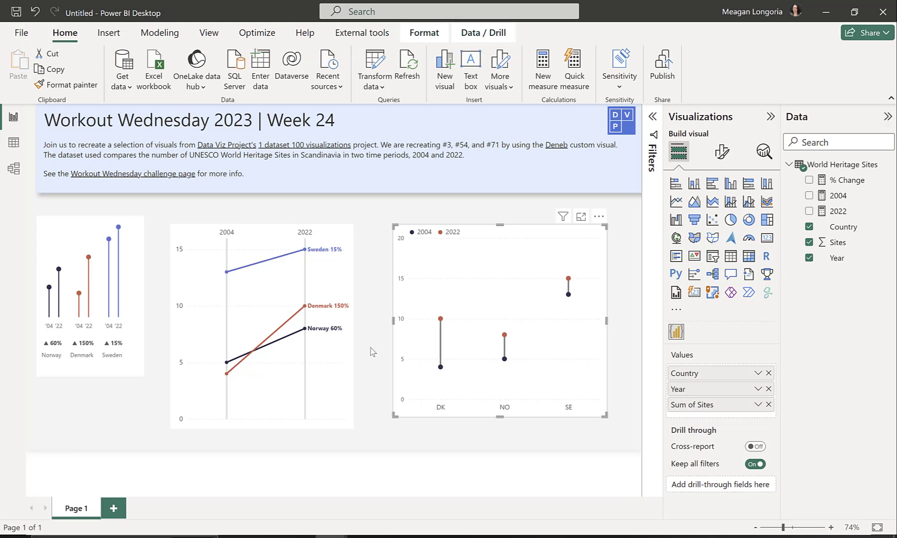
Step: Set the lollipop chart visual's height to 340 and its width to 212
left_click(136, 275)
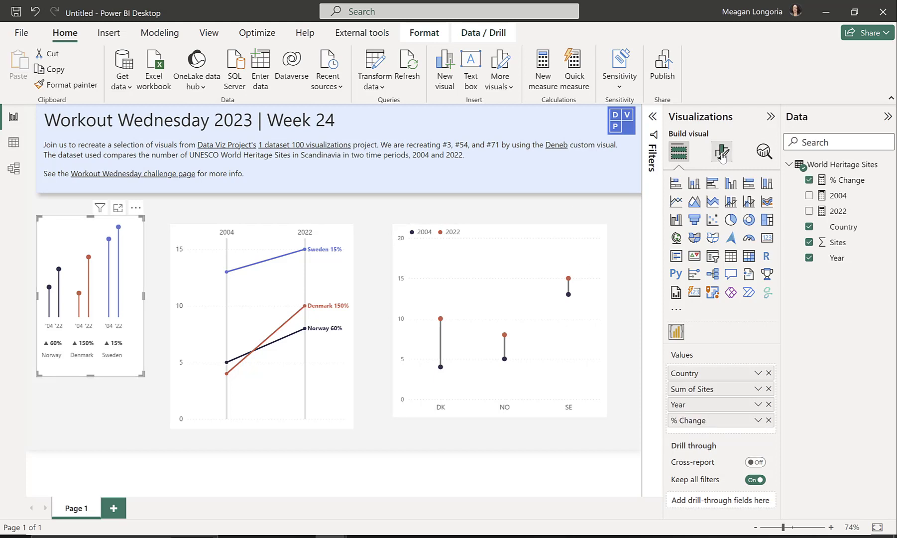
left_click(721, 152)
left_click(721, 209)
left_click(706, 244)
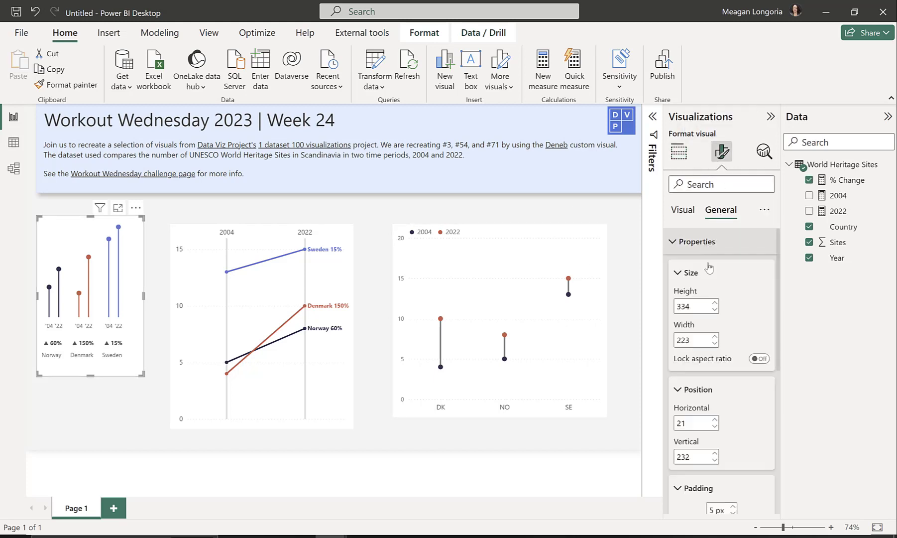
double_click(699, 307)
type("340")
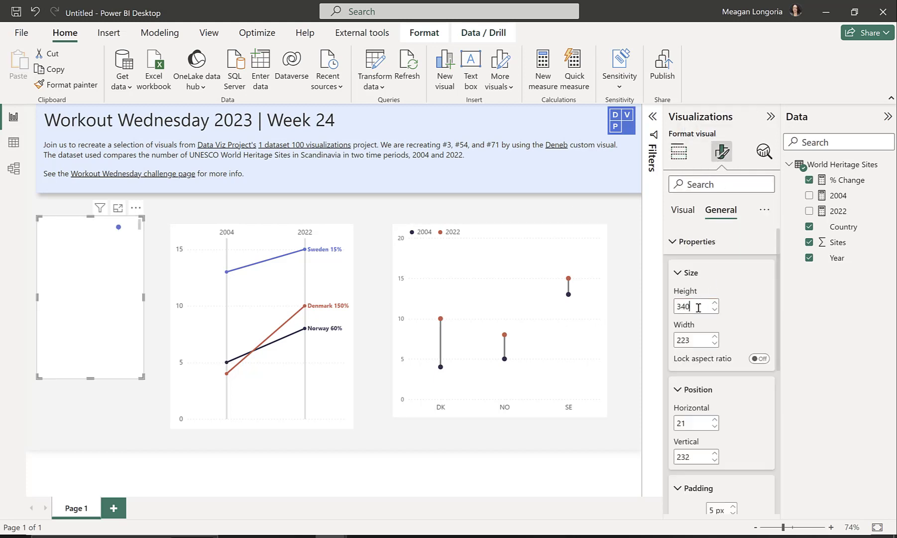
double_click(690, 342)
type("212")
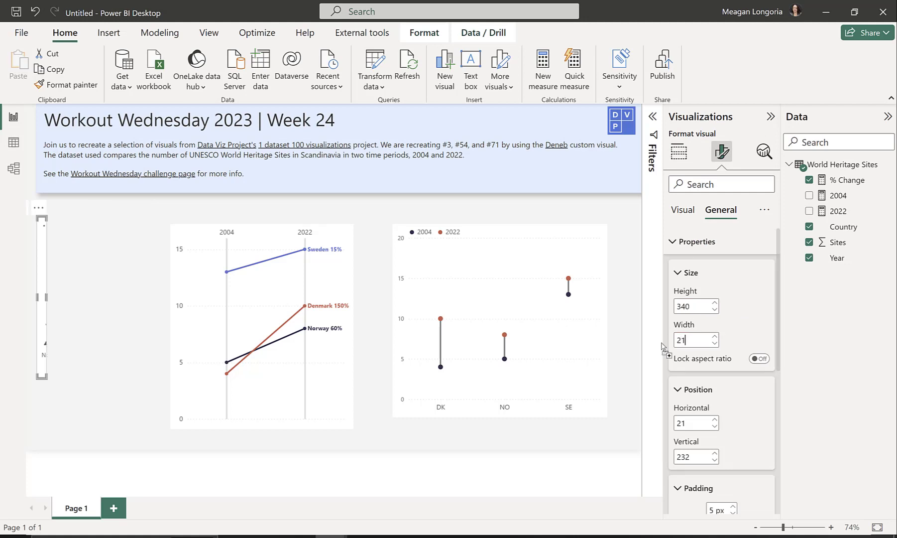
key("Tab")
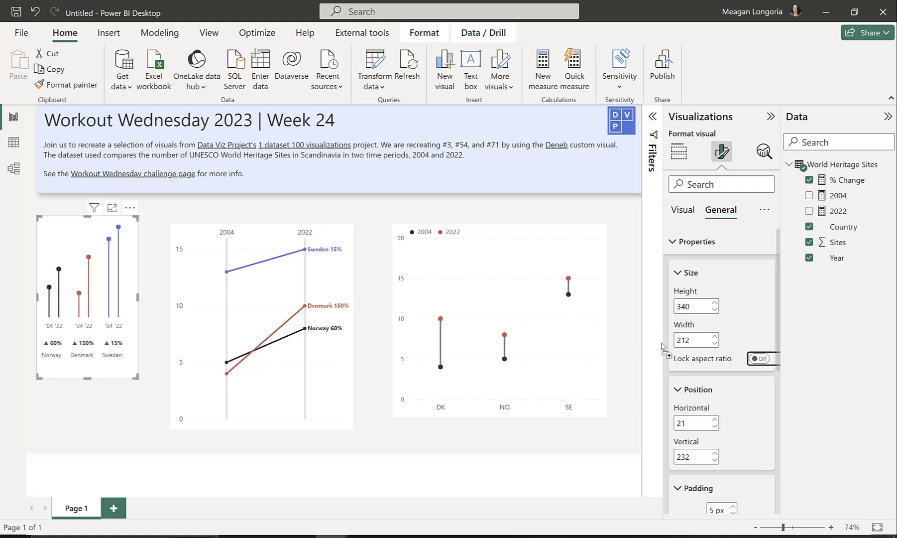
Step: Position the lollipop chart at horizontal 60 and vertical 296, checking against the Wow2023W24 report
double_click(695, 421)
type("60")
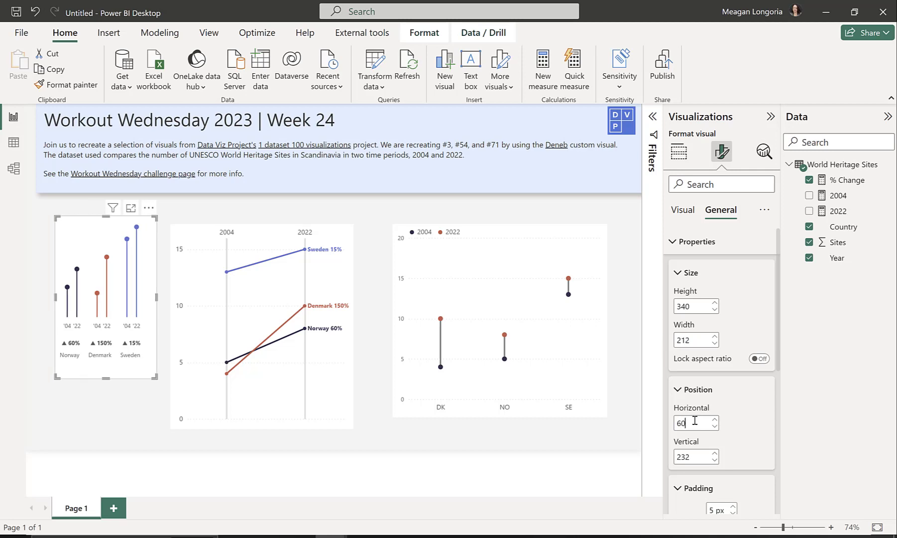
double_click(696, 459)
key("alt+Tab")
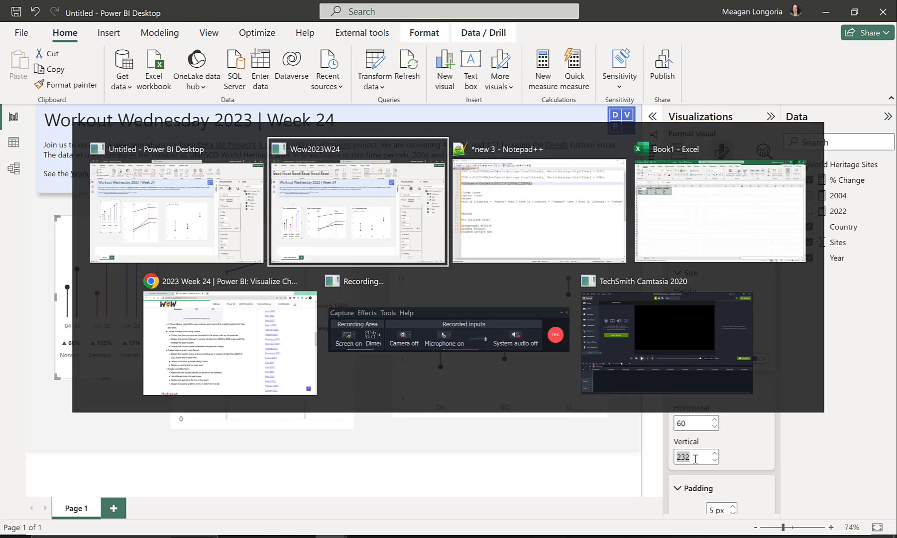
key("alt+Tab")
type("296")
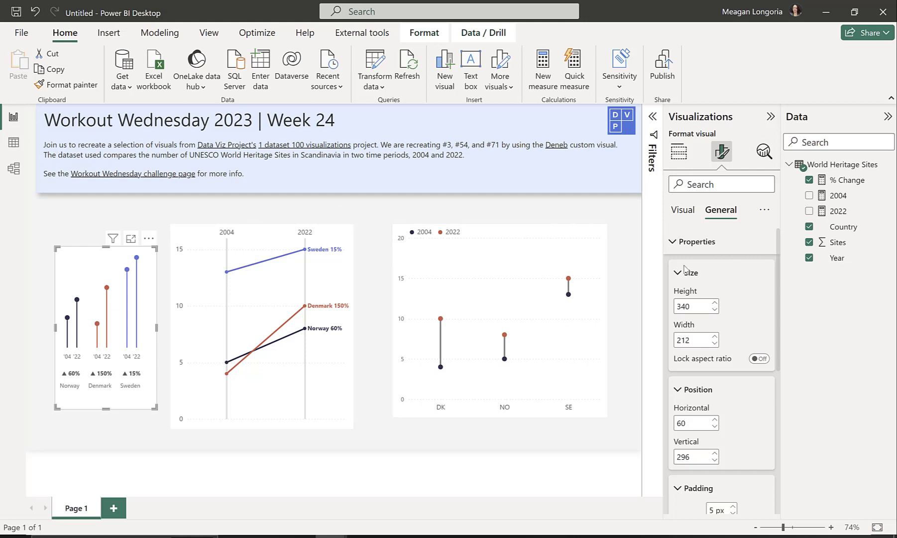
Step: Turn on the lollipop chart's title and set its text to "#3: Lollipop chart"
left_click(678, 244)
left_click(677, 268)
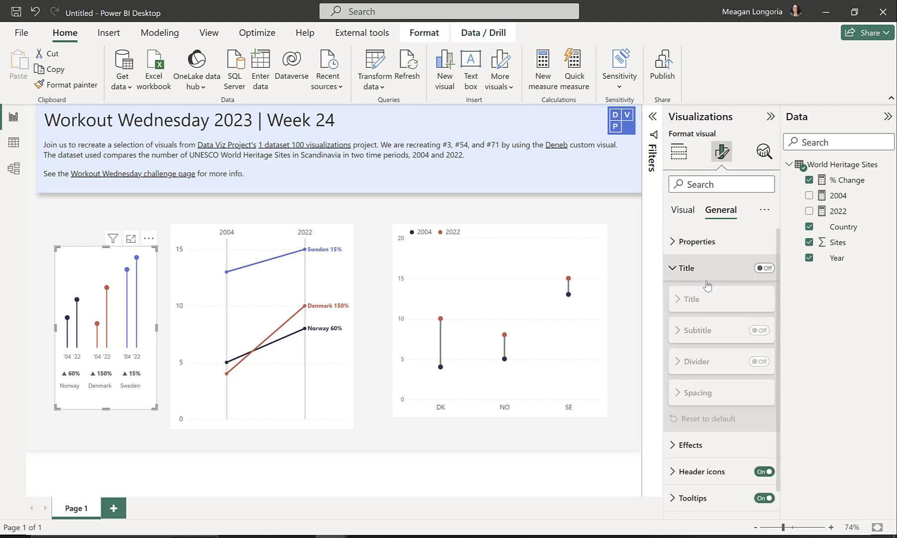
left_click(761, 269)
left_click(710, 332)
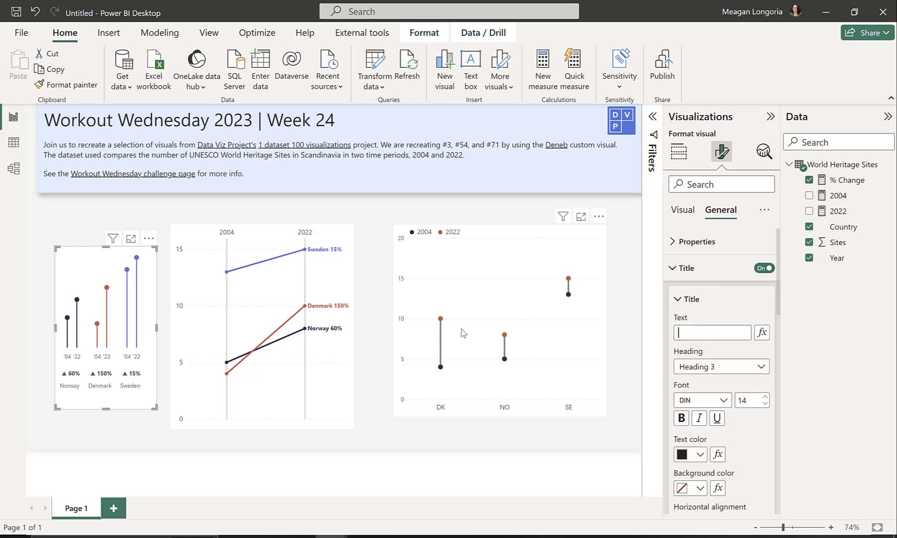
type("#3: Lollipop chart")
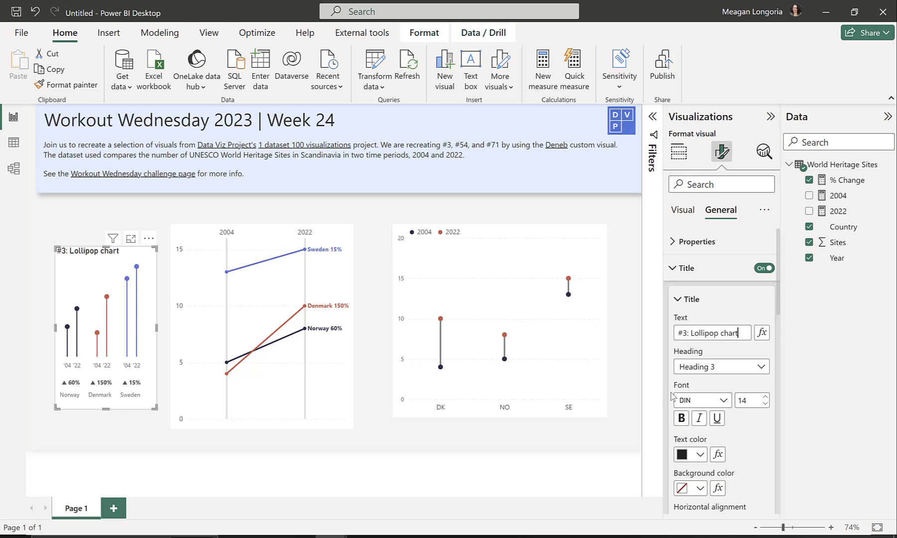
Step: Turn on the lollipop chart's visual border and set its color to #CCCCCC
scroll(779, 329, "down", 3)
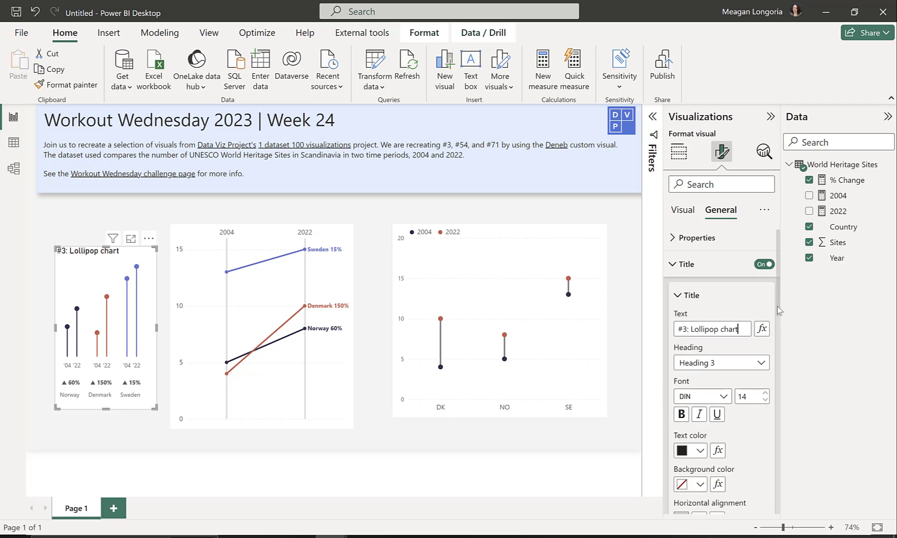
left_click_drag(780, 333, 791, 504)
left_click(716, 424)
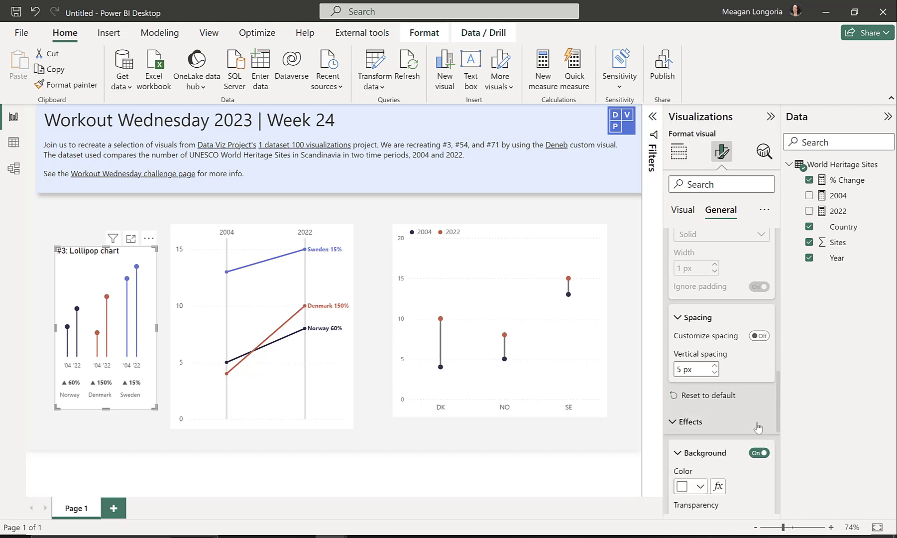
left_click_drag(780, 416, 781, 451)
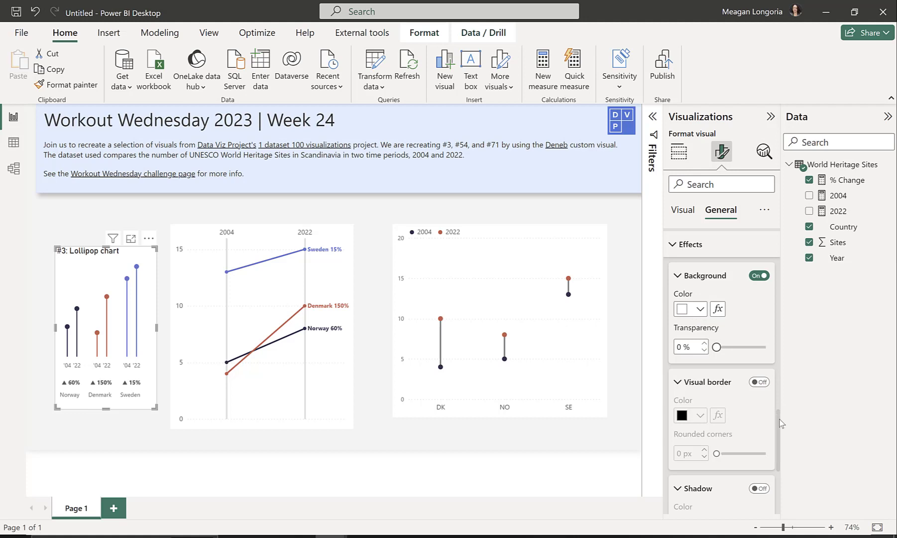
scroll(780, 434, "down", 3)
scroll(783, 451, "down", 1)
scroll(771, 423, "up", 4)
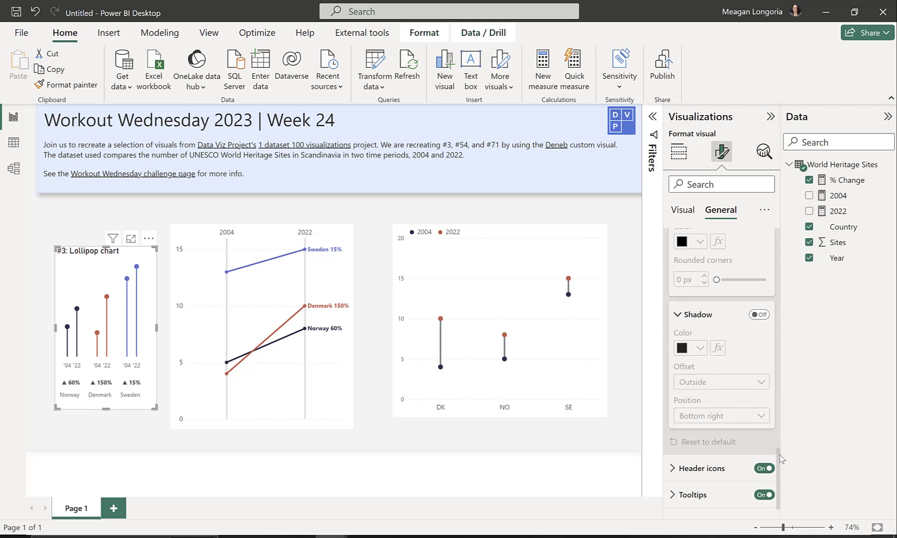
left_click(761, 353)
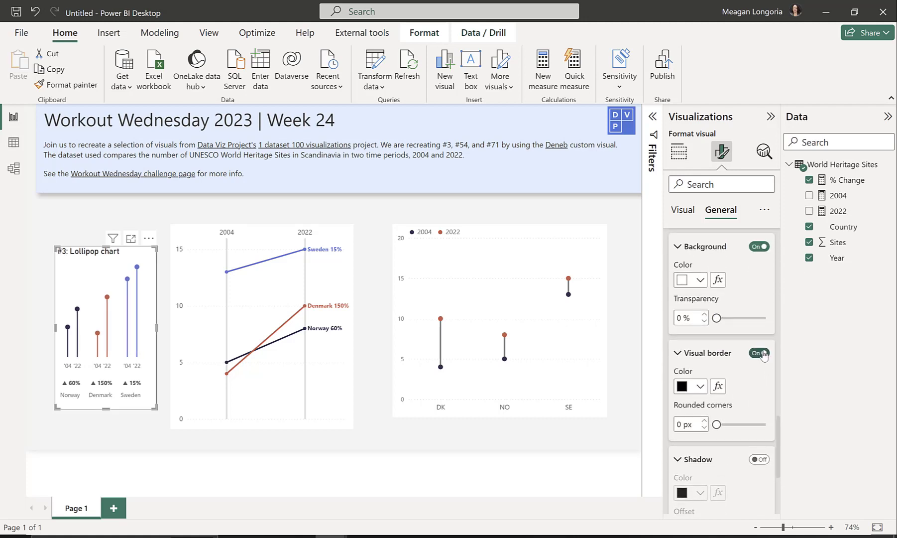
left_click(700, 386)
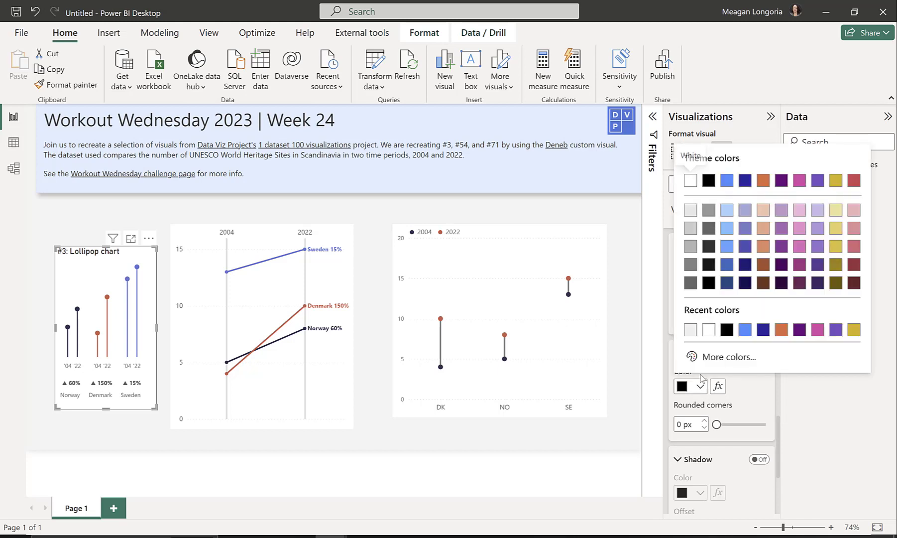
left_click(717, 358)
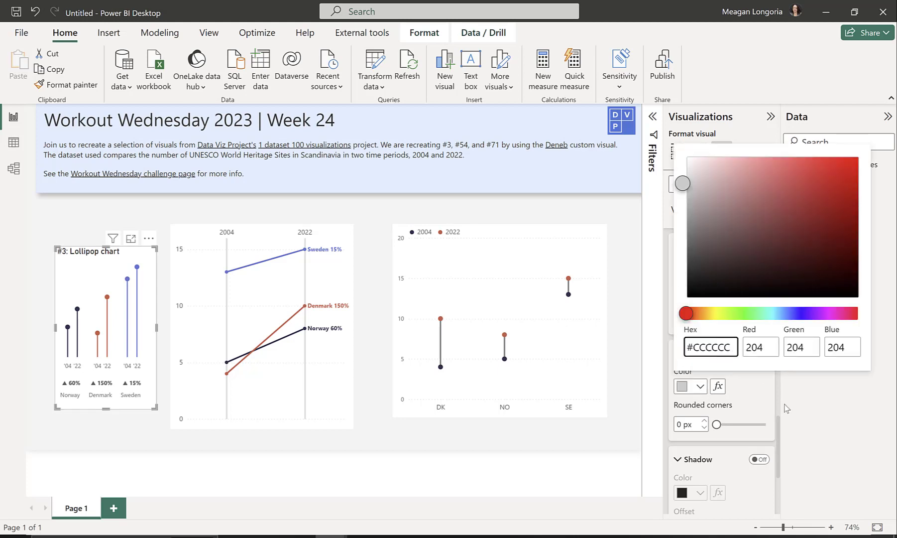
left_click(783, 424)
Step: Round the corners of the lollipop chart's border by 5 px and deselect the visual
left_click_drag(686, 424, 672, 424)
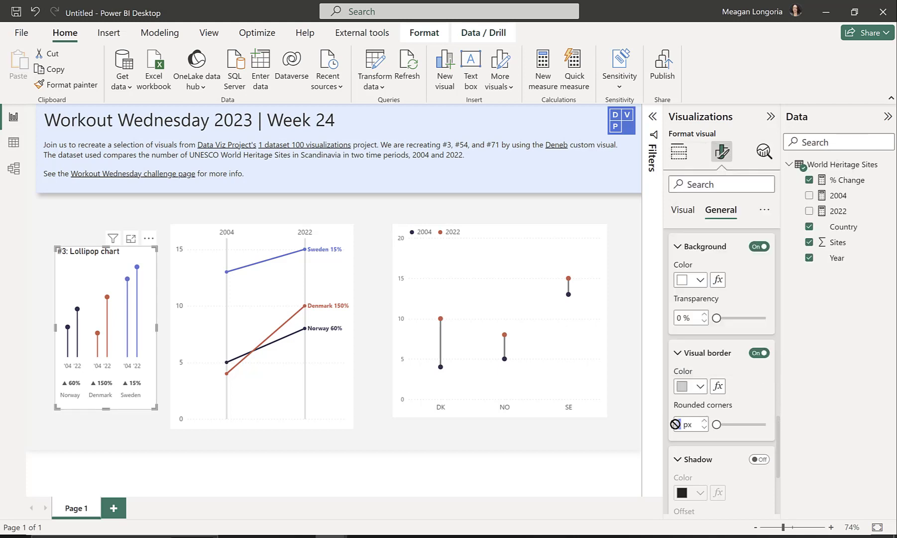
type("5")
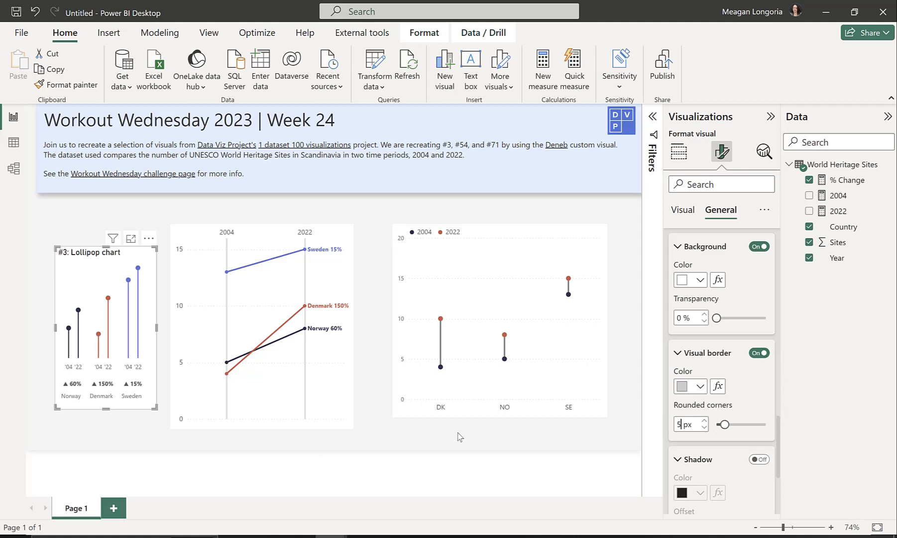
left_click(89, 223)
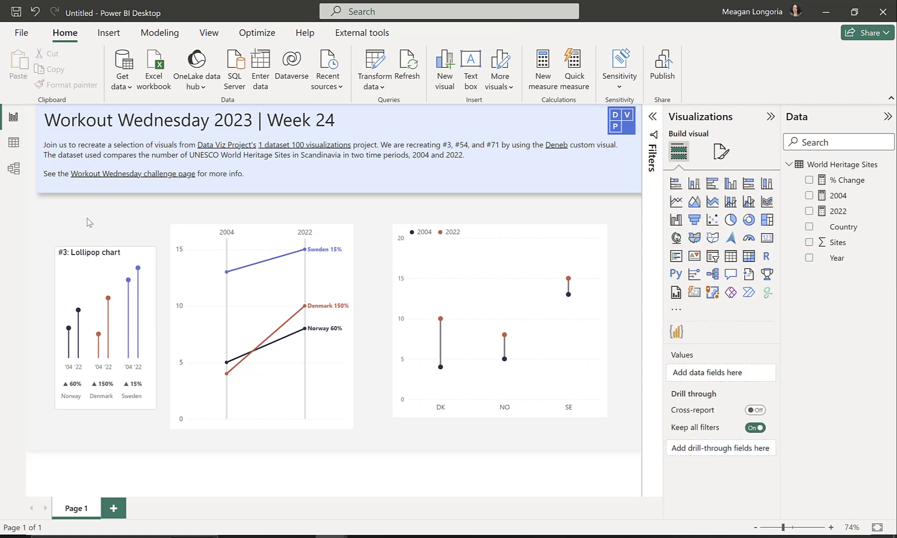
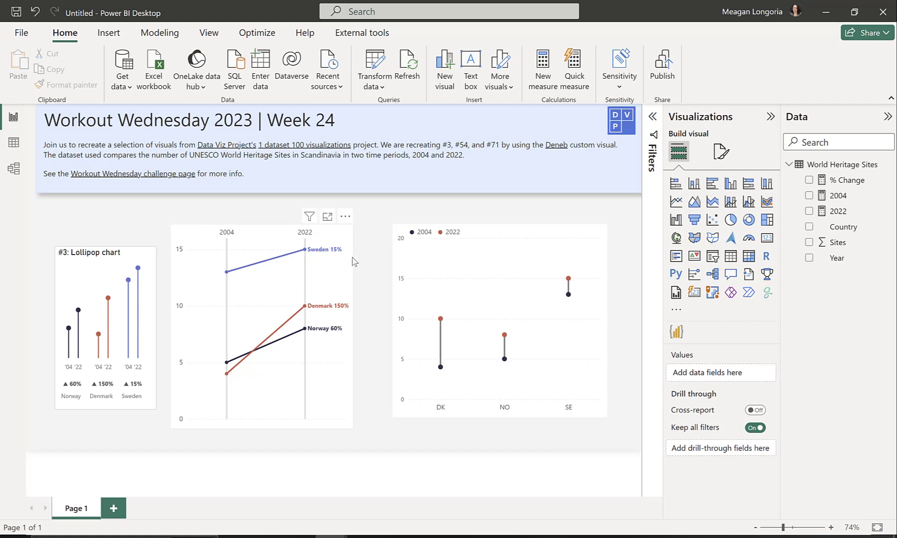
Step: Shorten the slope chart from its upper edge so it lines up with the lollipop chart's top
left_click(352, 261)
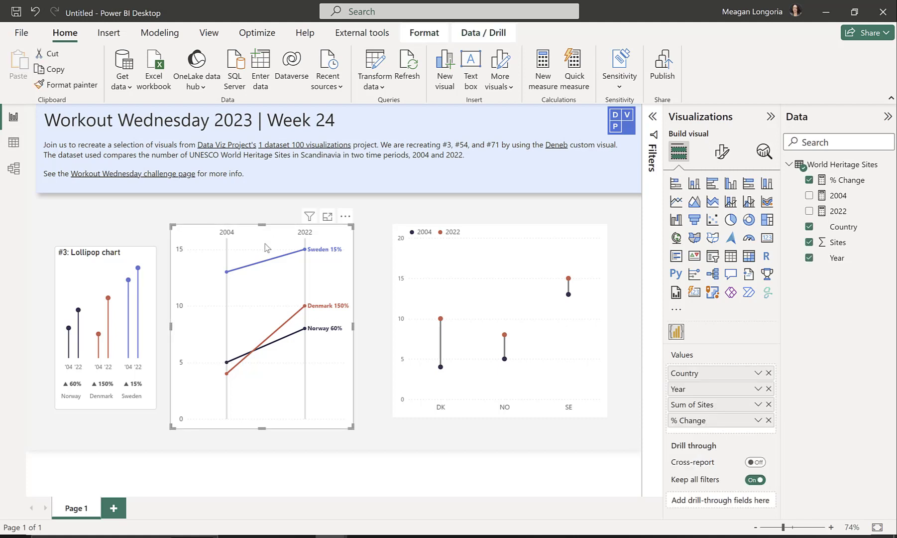
left_click_drag(264, 228, 261, 253)
left_click(142, 252)
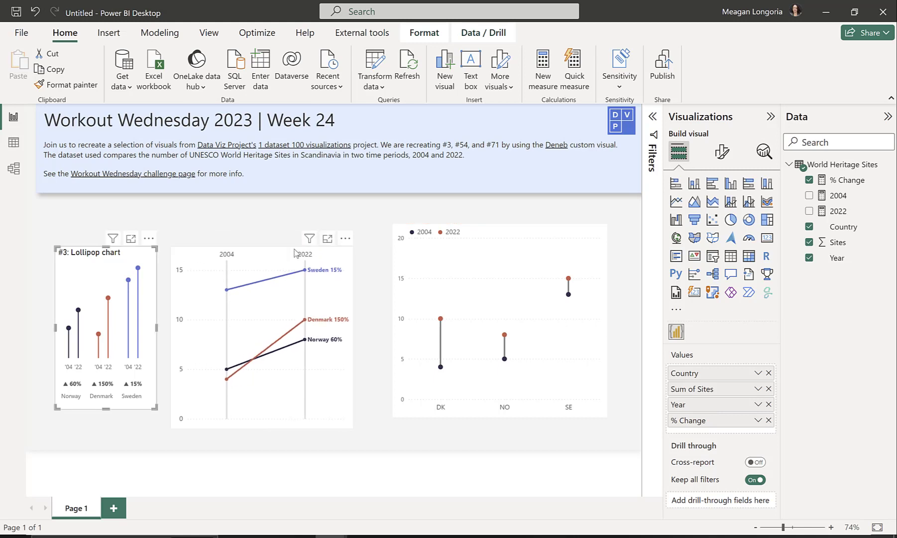
Step: Set the slope chart visual's height to 339 and its width to 429
left_click(350, 264)
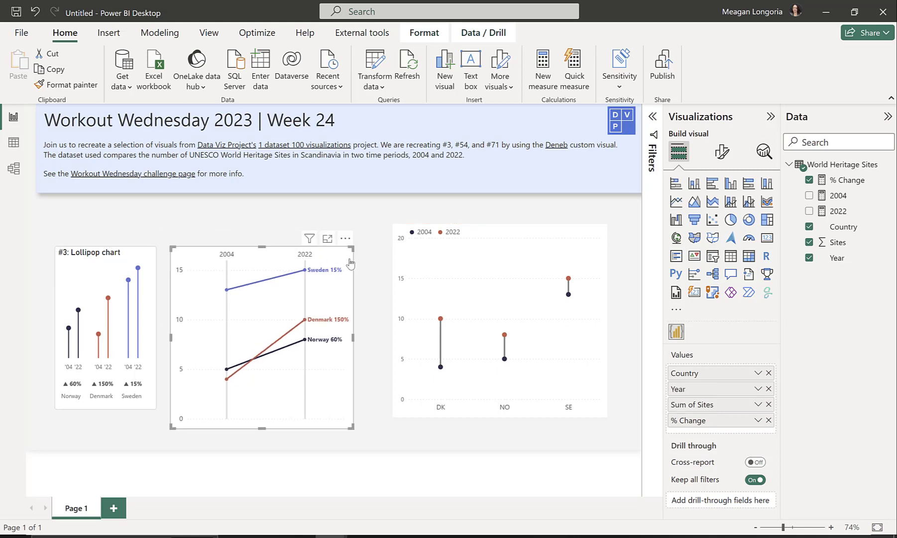
left_click(722, 151)
left_click(720, 208)
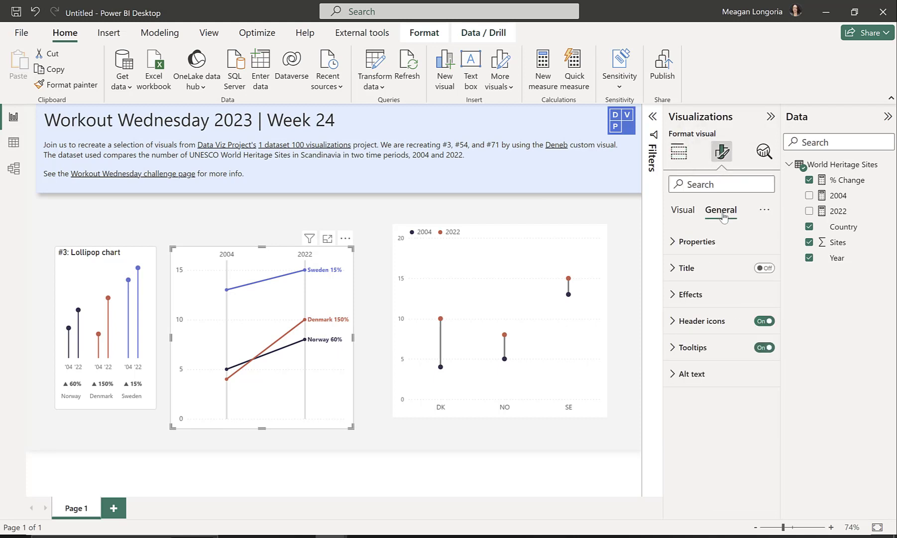
left_click(695, 242)
left_click_drag(701, 305, 676, 305)
type("3")
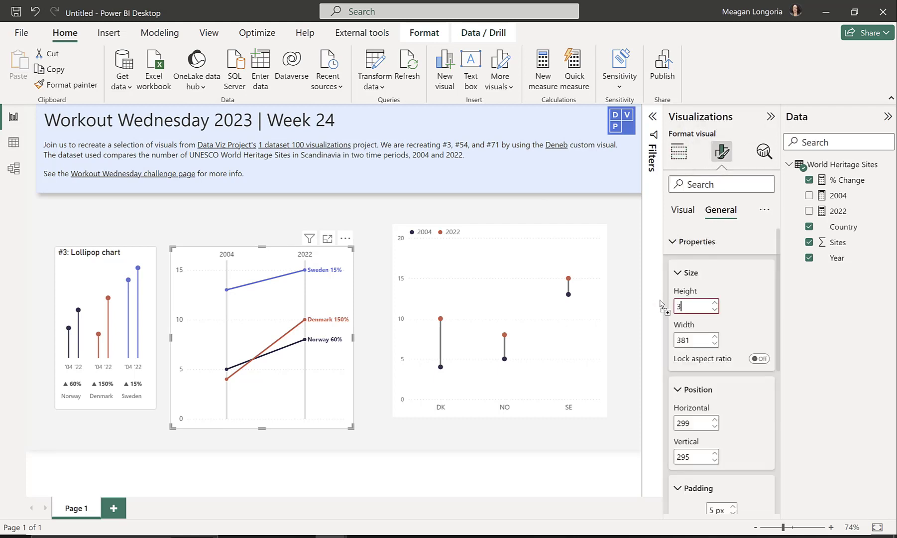
type("39")
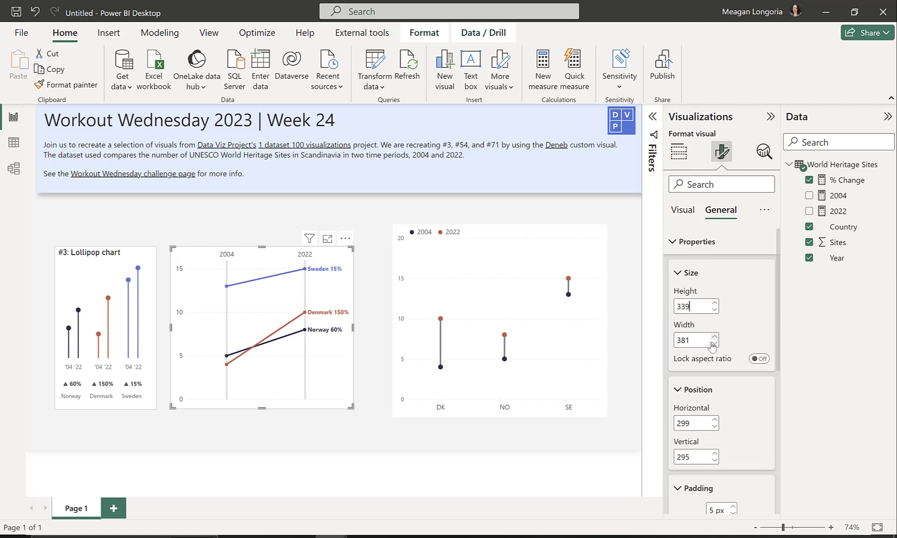
left_click_drag(698, 340, 671, 335)
type("429")
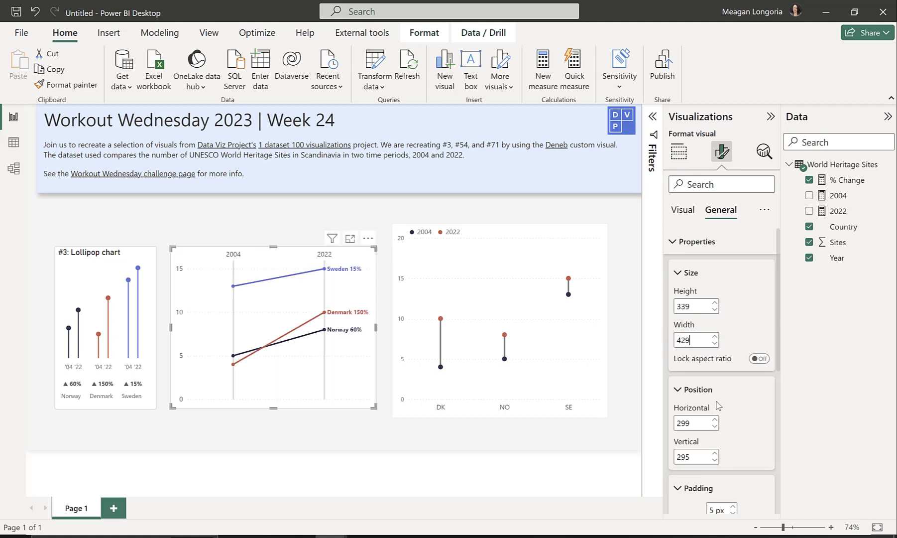
Step: Position the slope chart at horizontal 323 and vertical 297
double_click(697, 423)
type("323")
key("Tab")
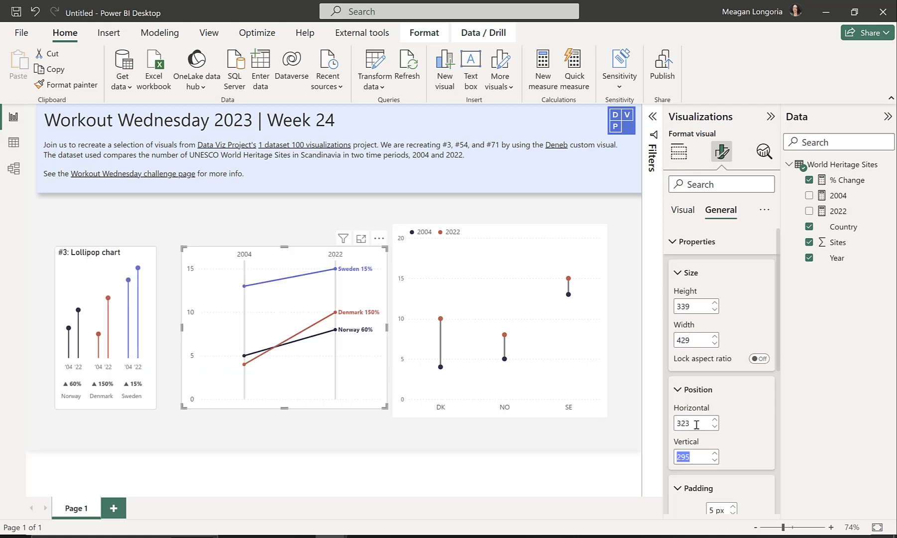
type("297")
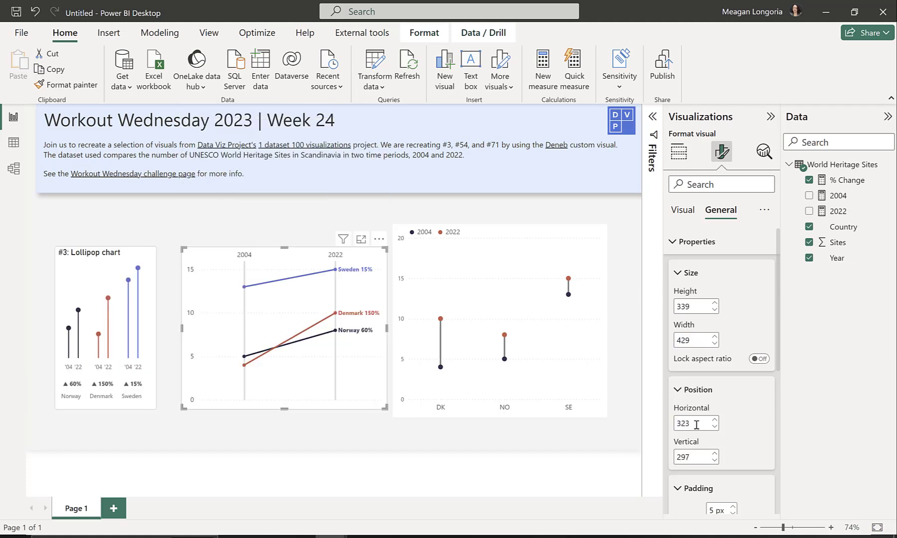
Step: Turn on the slope chart's title and set its text to "#54: Slope Graph"
left_click_drag(780, 362, 789, 523)
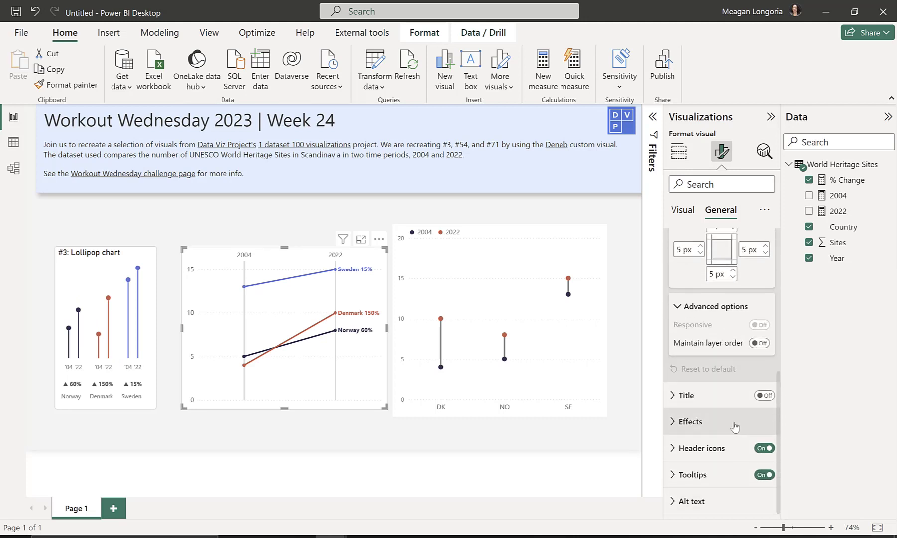
left_click(727, 396)
left_click(766, 396)
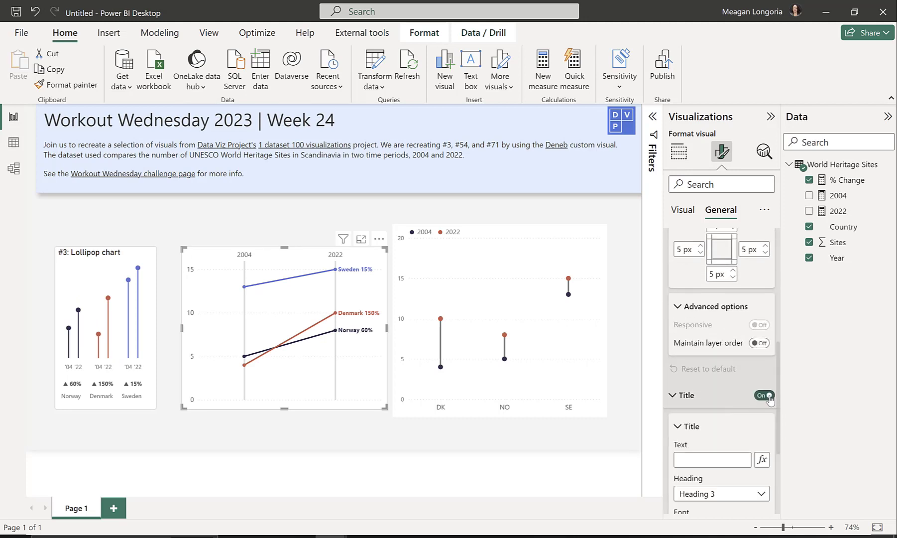
left_click(714, 460)
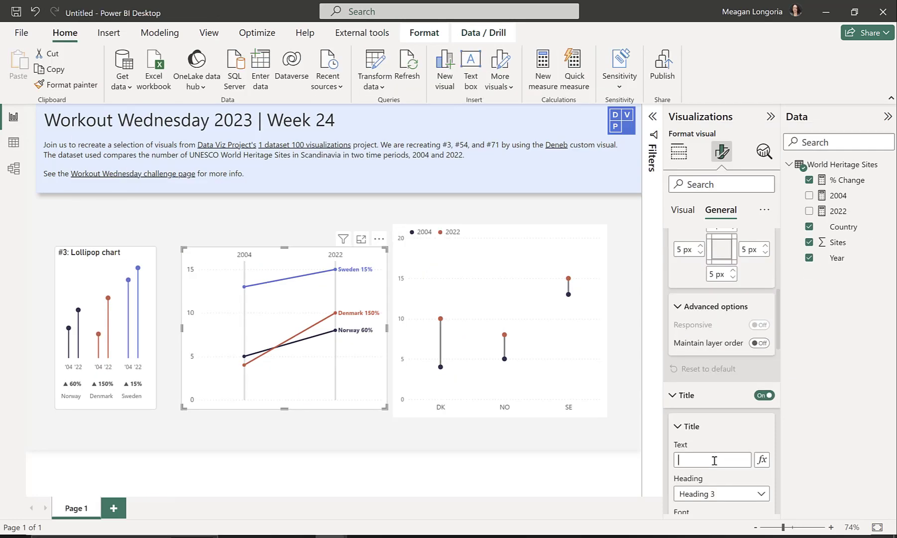
type("#54: S")
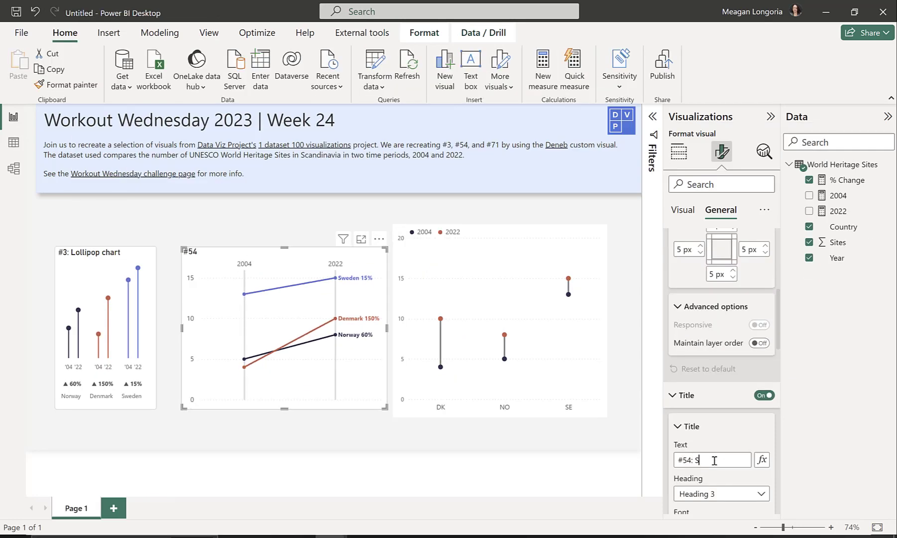
type("lope Graph")
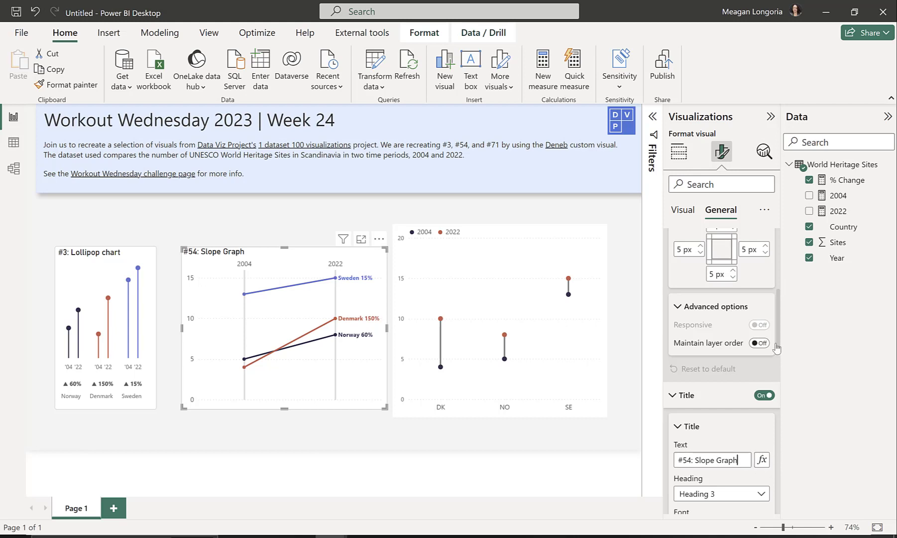
scroll(780, 363, "down", 2)
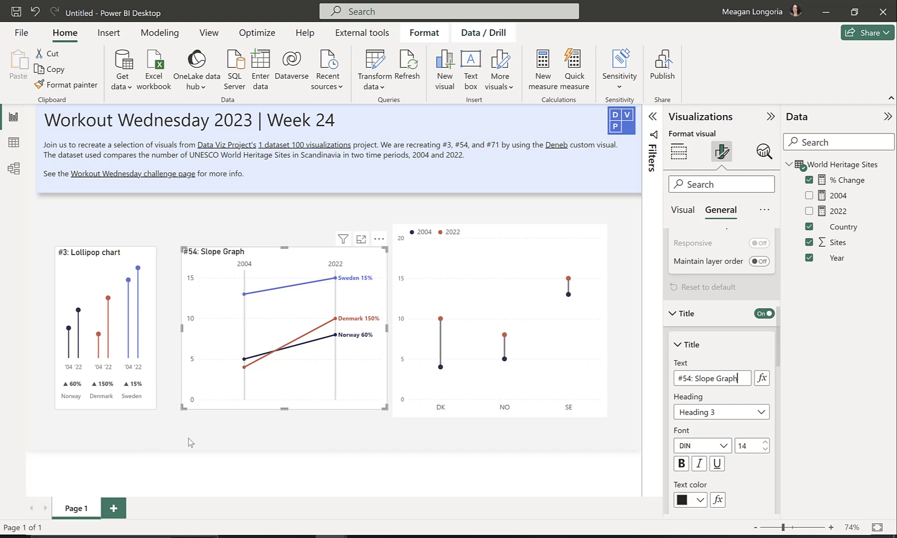
Step: Change the lollipop chart's title font to Segoe UI
left_click(139, 394)
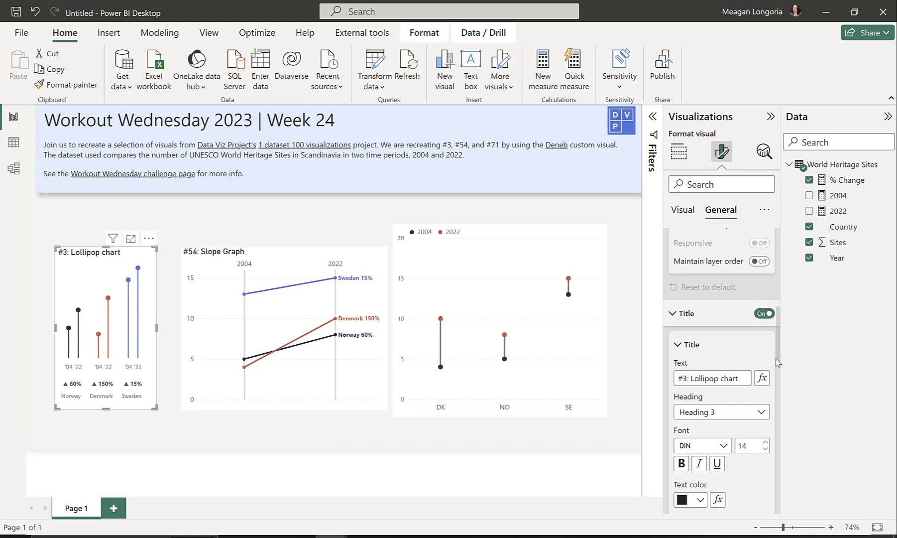
left_click_drag(778, 367, 782, 389)
left_click(727, 324)
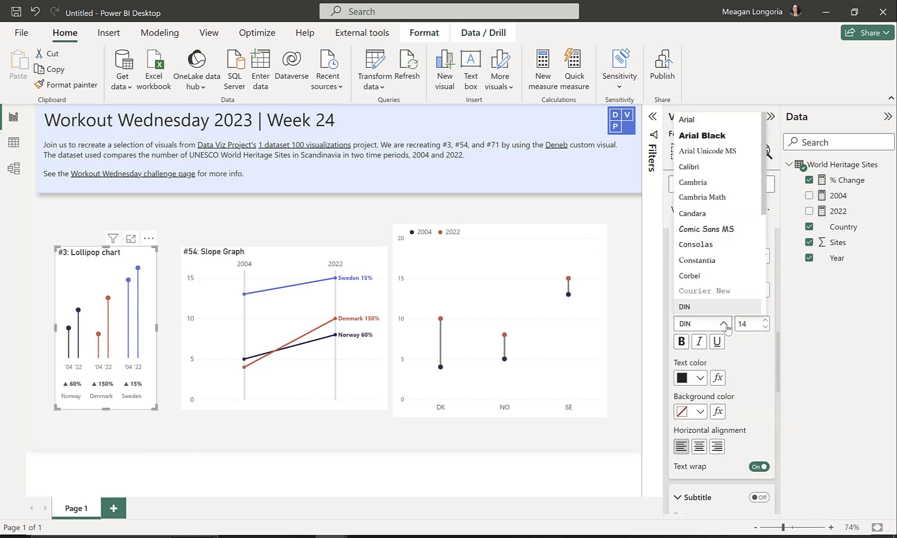
left_click_drag(762, 207, 763, 280)
left_click(697, 223)
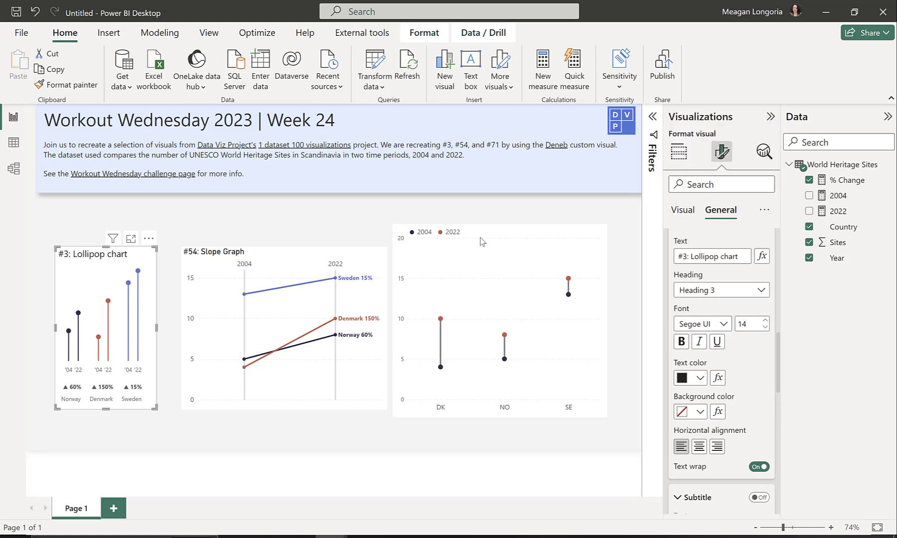
Step: Change the slope chart's title font to Segoe UI
left_click(267, 253)
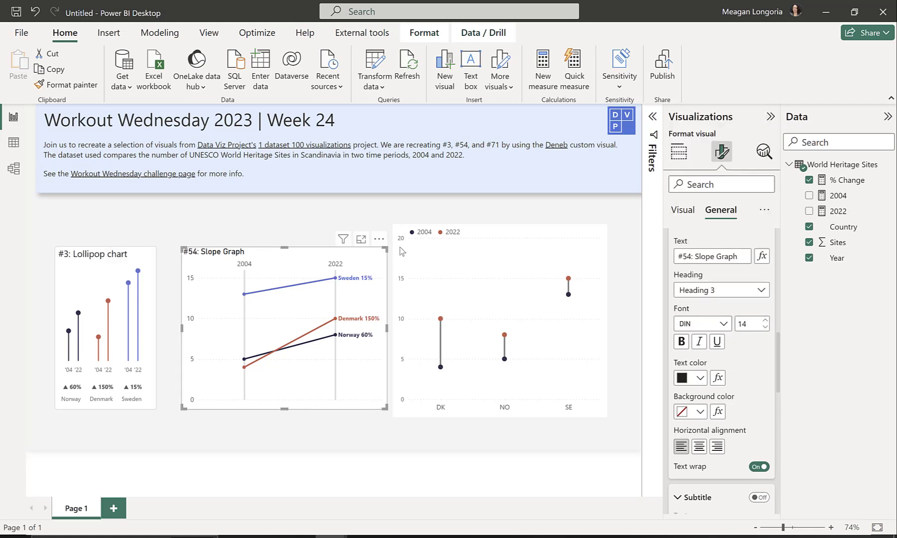
left_click(725, 324)
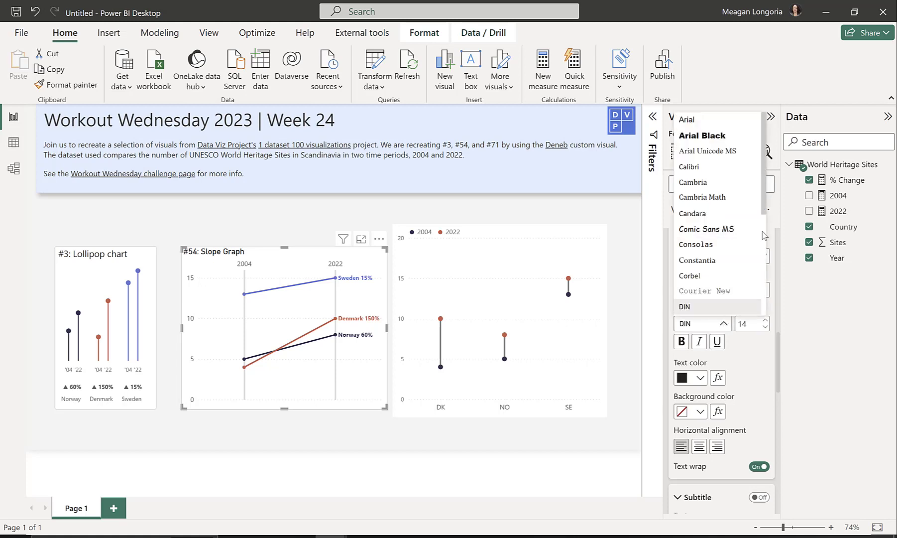
scroll(765, 218, "down", 1)
left_click_drag(765, 218, 762, 242)
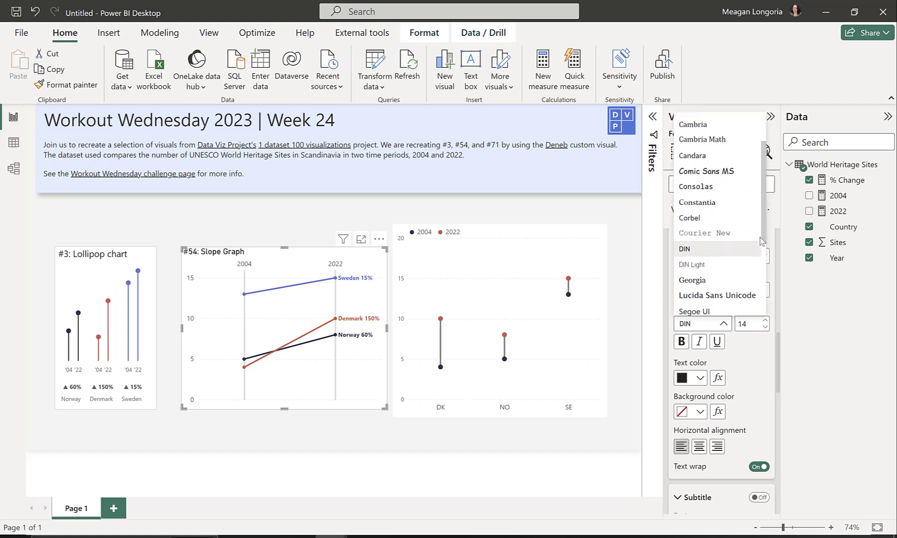
scroll(737, 219, "down", 3)
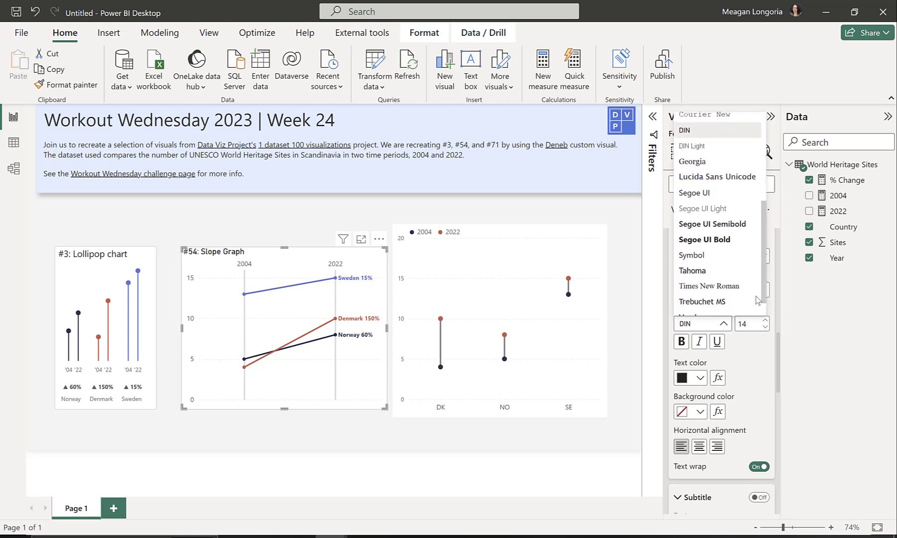
left_click(713, 196)
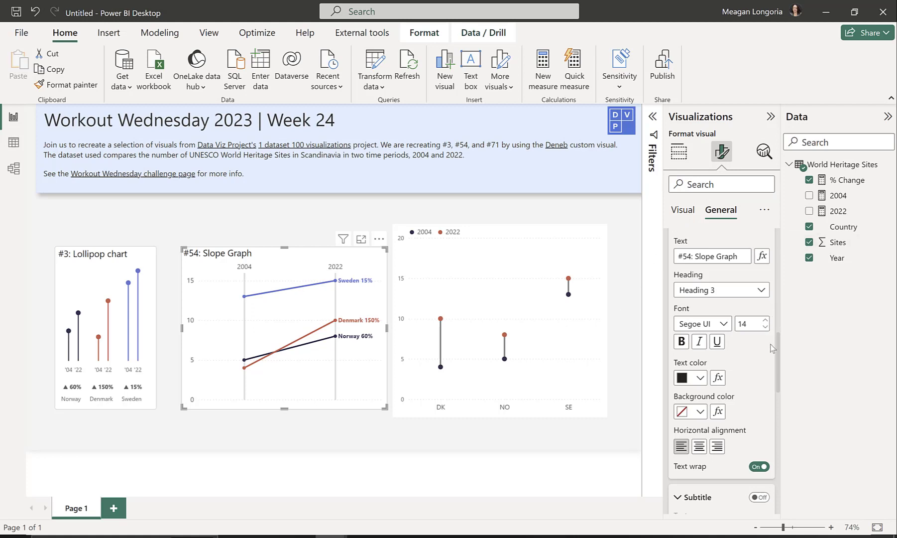
Step: Turn on the slope chart's visual border in light gray with 5 px rounded corners
left_click_drag(779, 353, 749, 475)
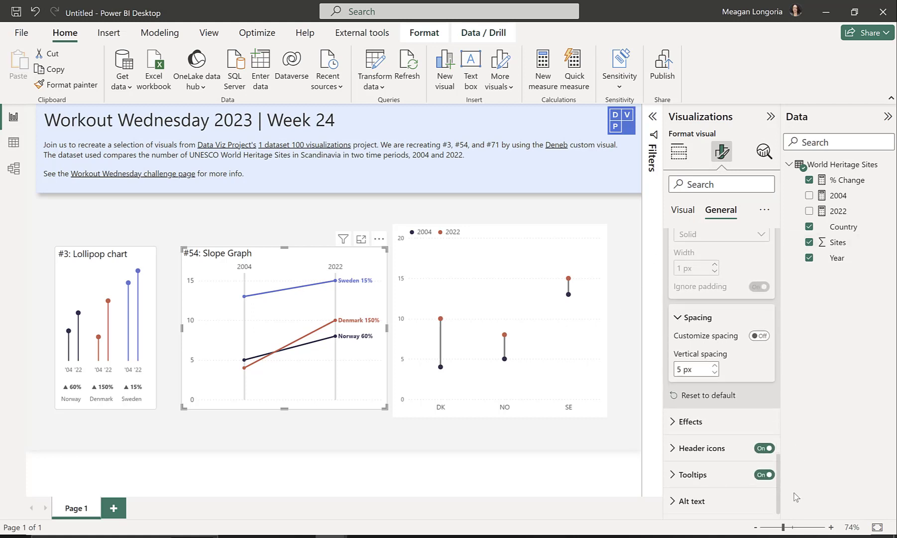
left_click(767, 422)
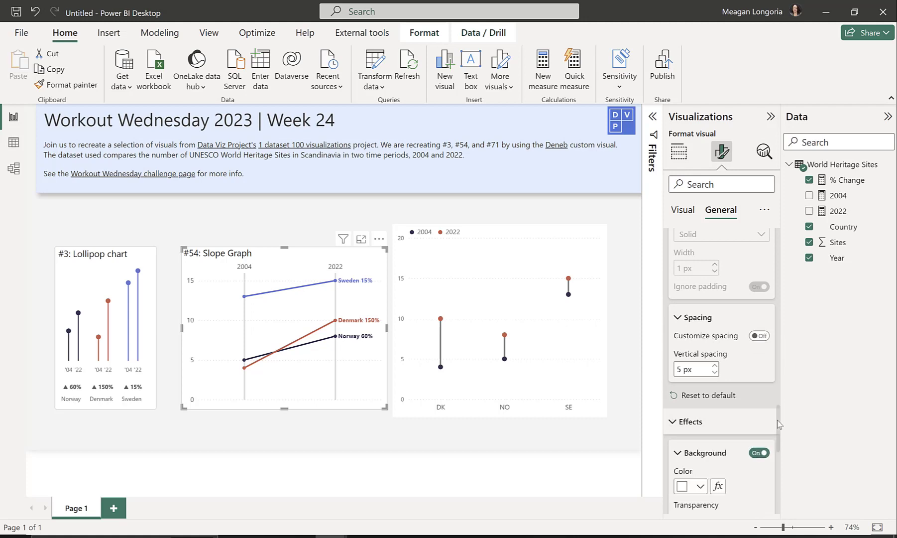
scroll(782, 453, "down", 2)
scroll(782, 453, "down", 5)
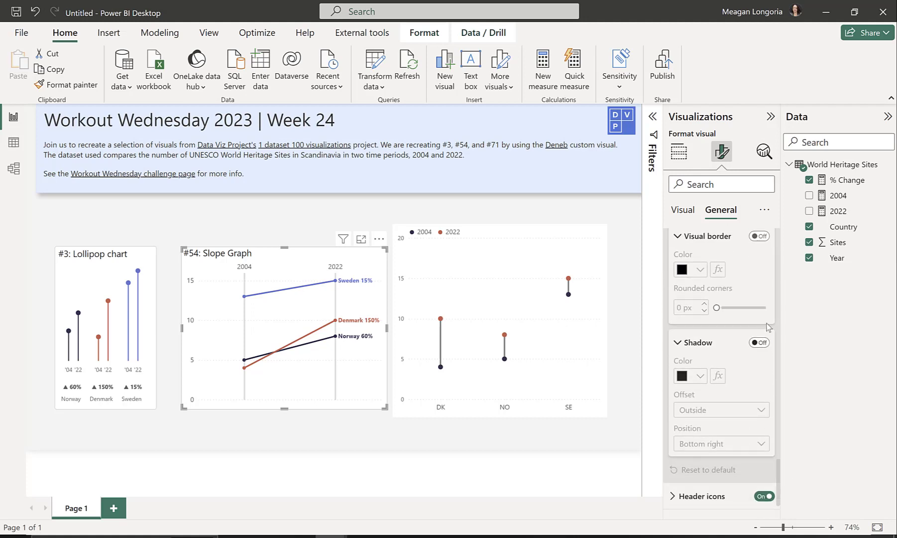
left_click(759, 236)
left_click(696, 269)
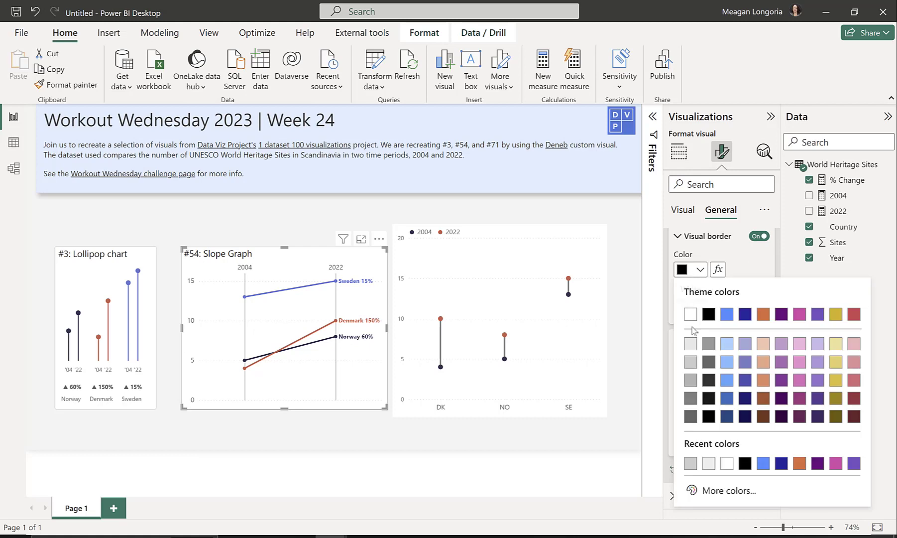
left_click(694, 464)
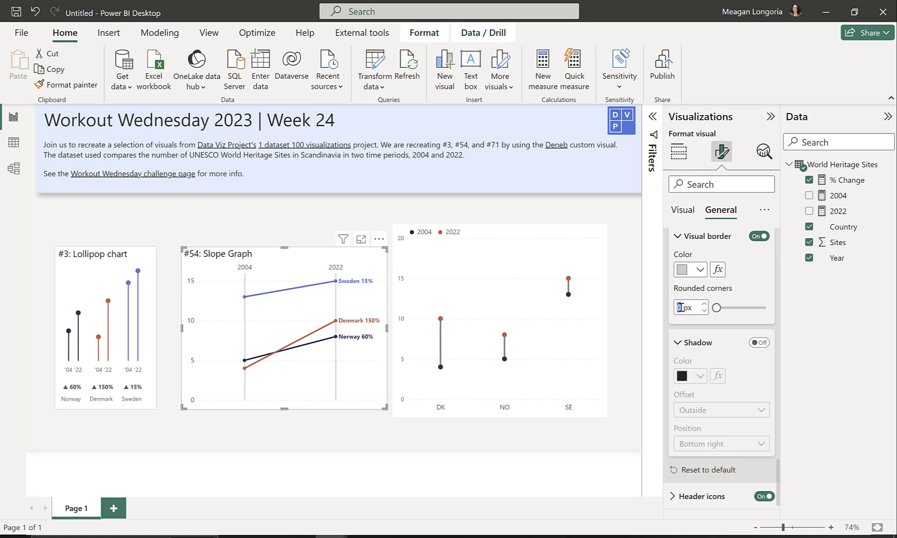
type("5")
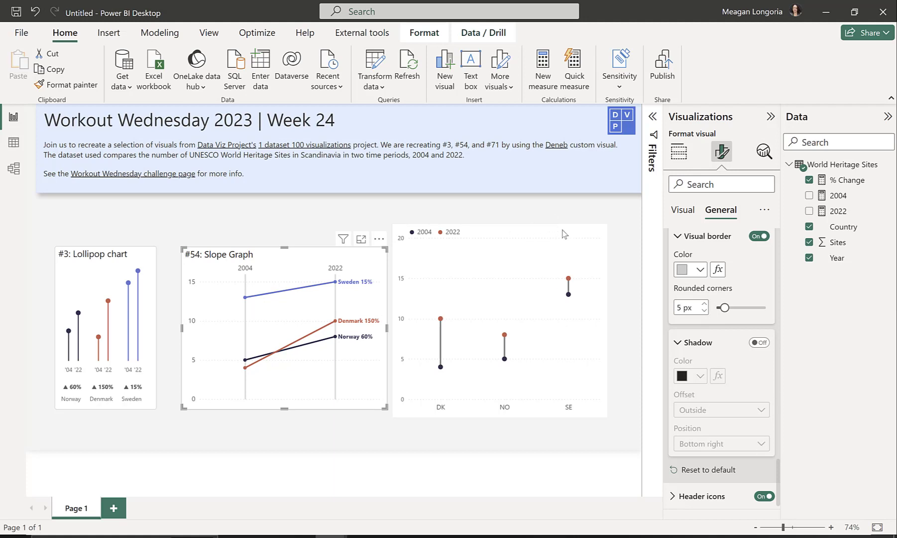
Step: Set the dumbbell chart's height to 329 and width to 427
left_click(605, 261)
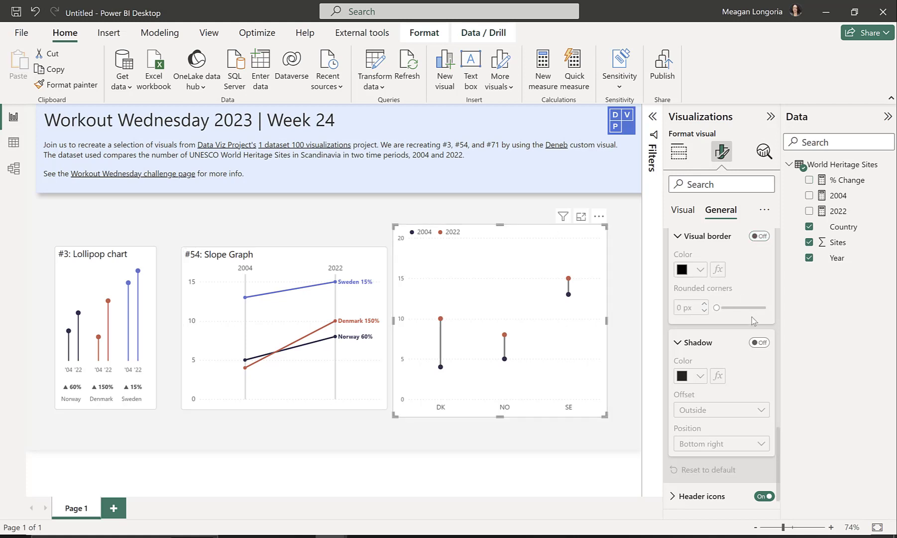
left_click_drag(779, 454, 778, 252)
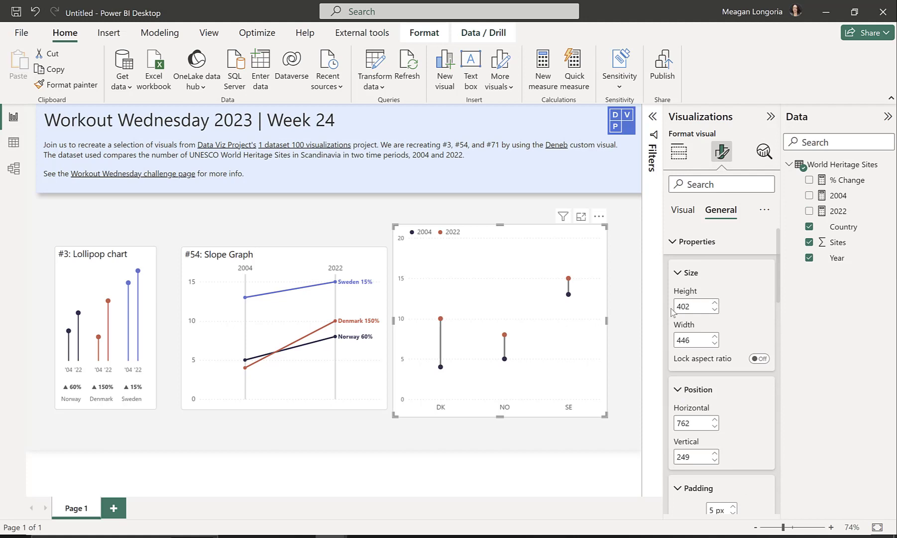
double_click(703, 307)
type("329")
key("Tab")
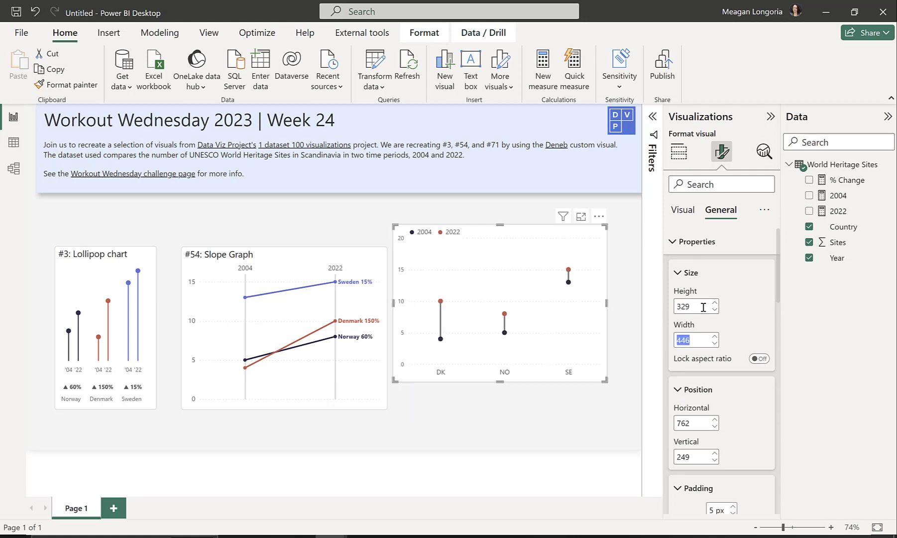
type("427")
key("Return")
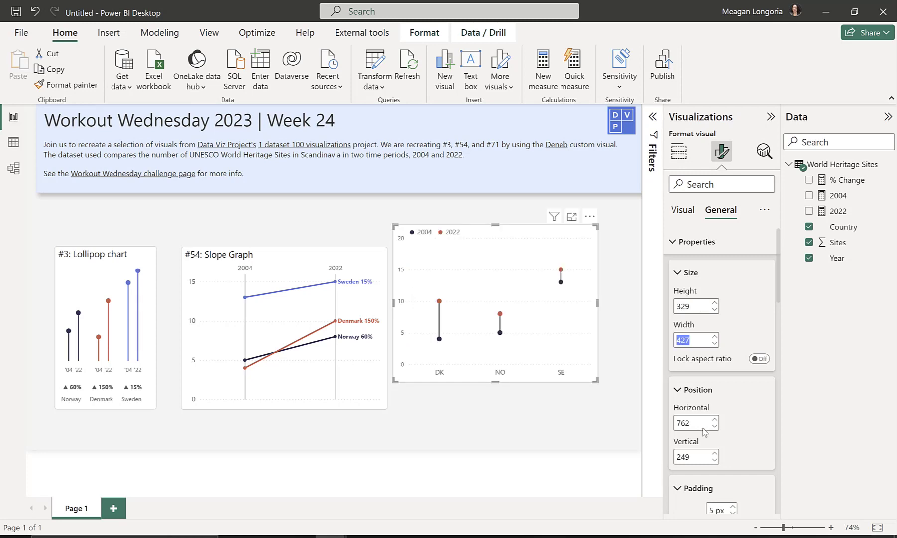
Step: Position the dumbbell chart at horizontal 803 and vertical 297
double_click(701, 423)
type("803")
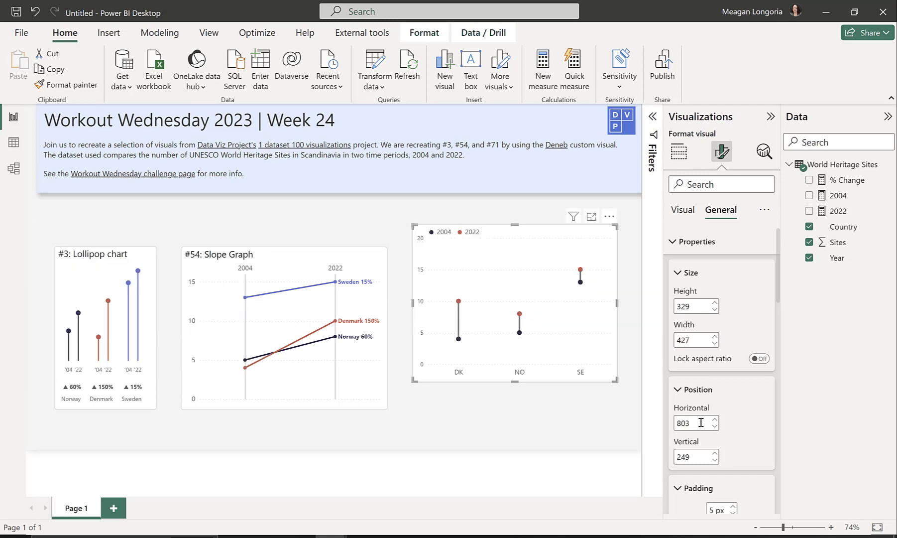
key("Tab")
type("297")
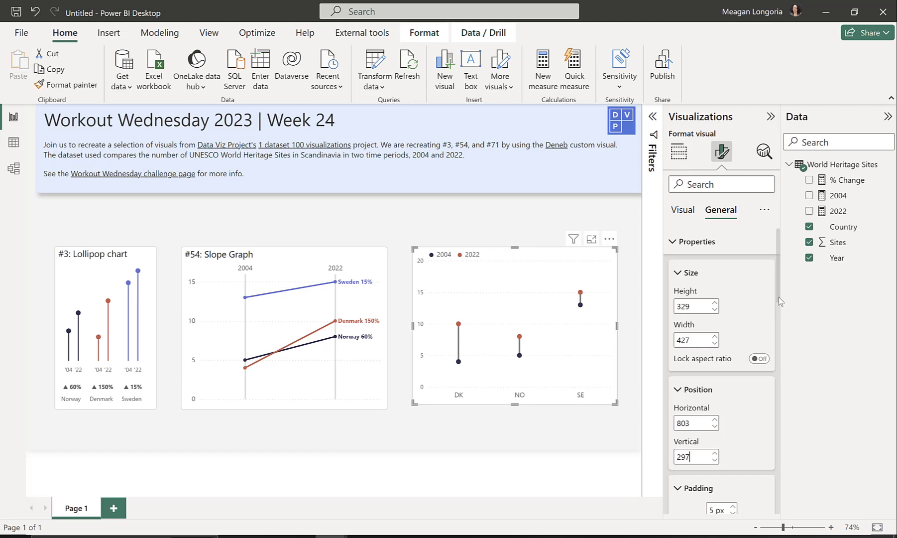
Step: Turn on the dumbbell chart's title and set its text to "#71: Dumbell Plot"
scroll(780, 298, "down", 10)
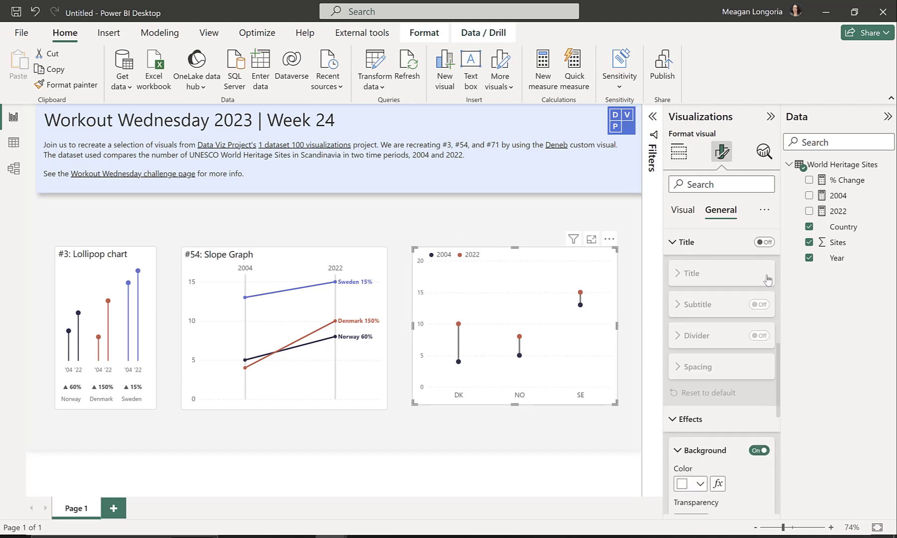
left_click(765, 242)
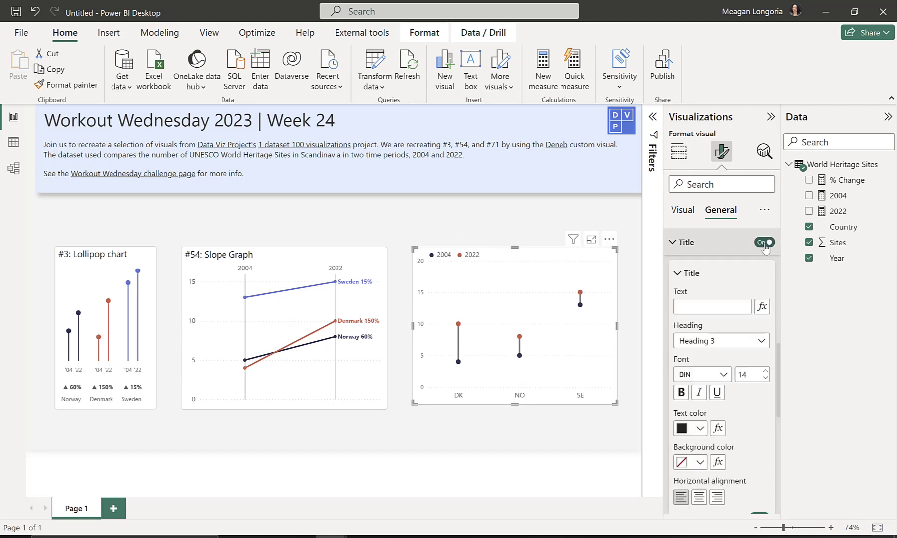
left_click(726, 306)
type("#71")
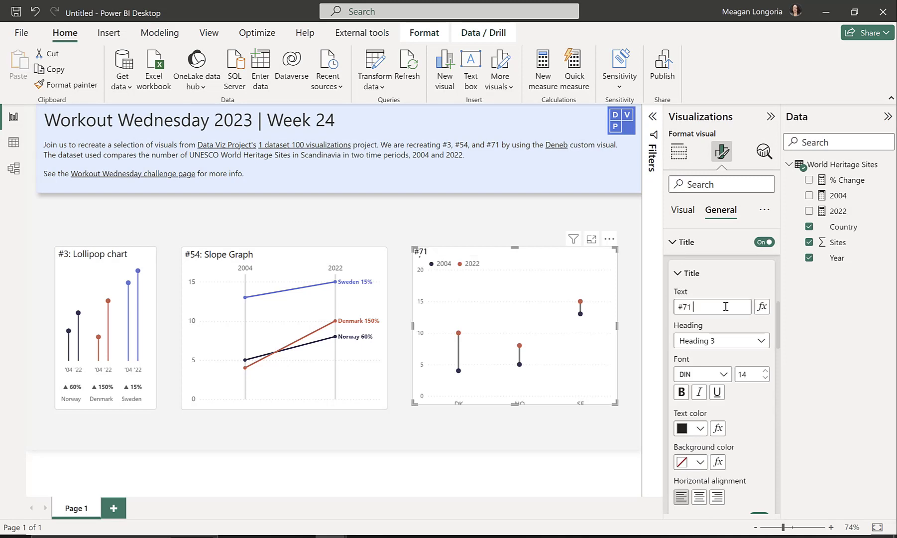
type(": Dumb")
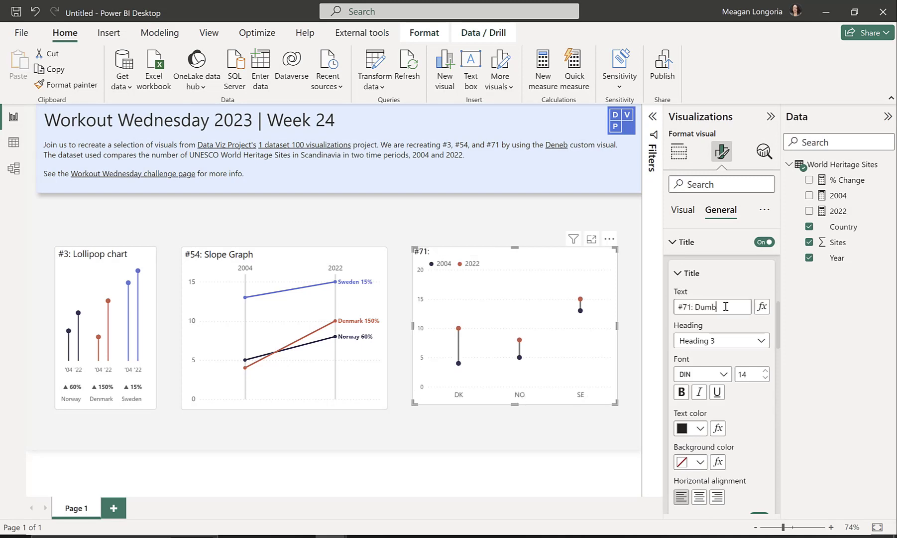
type("ell Plot")
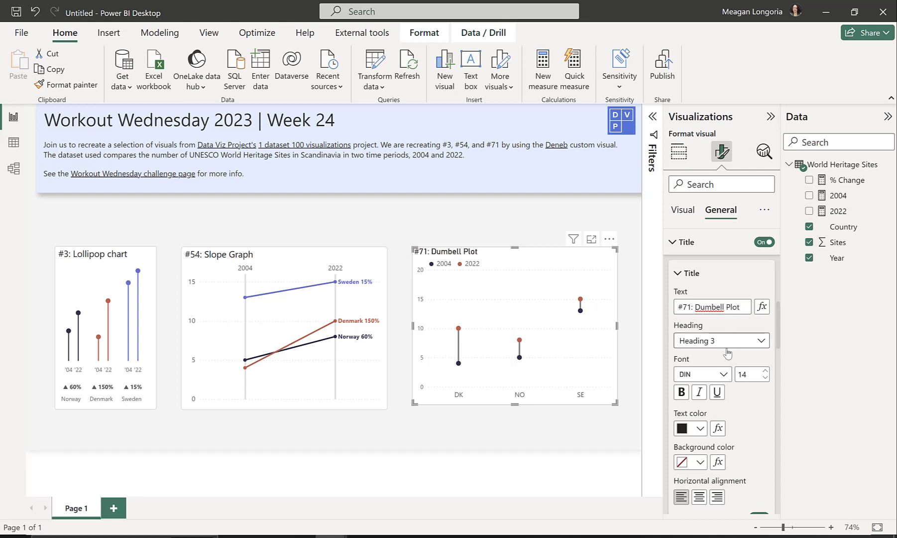
Step: Change the dumbbell chart's title font to Segoe UI
left_click(702, 374)
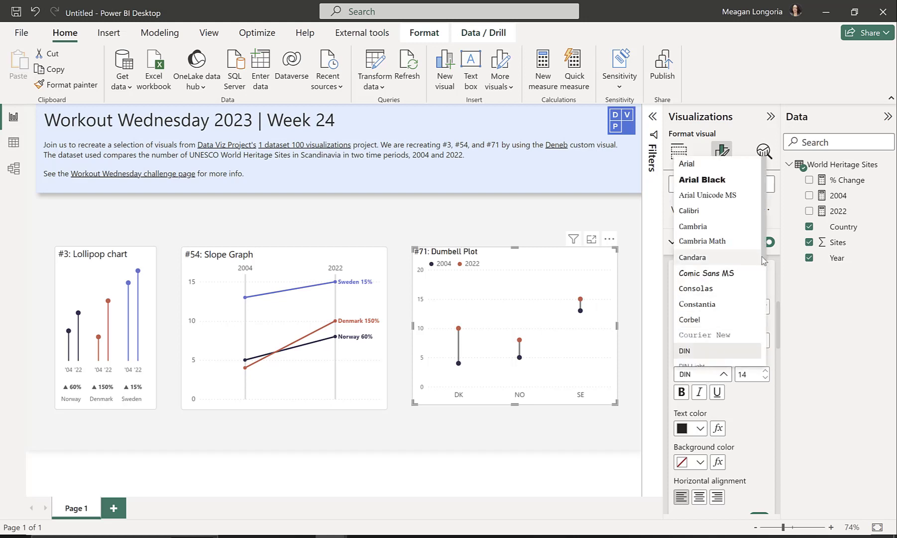
scroll(729, 256, "down", 4)
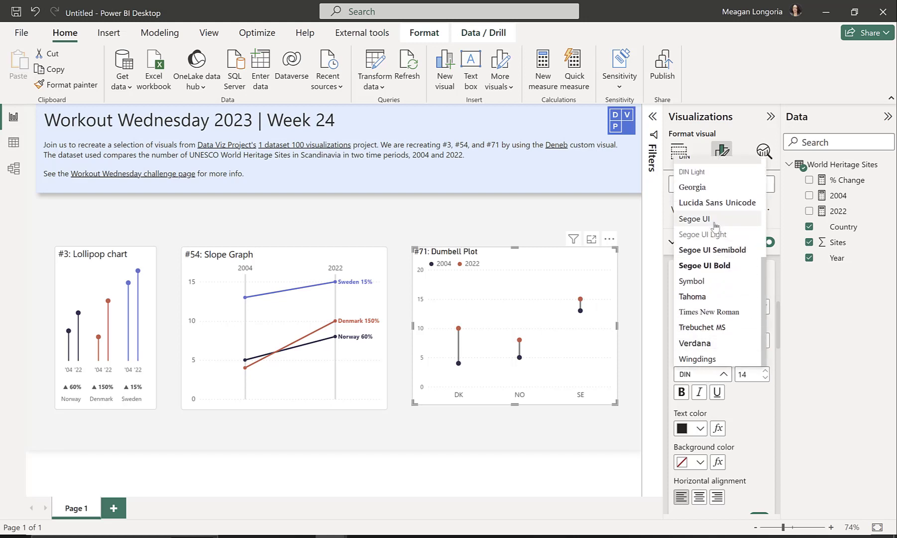
left_click(694, 219)
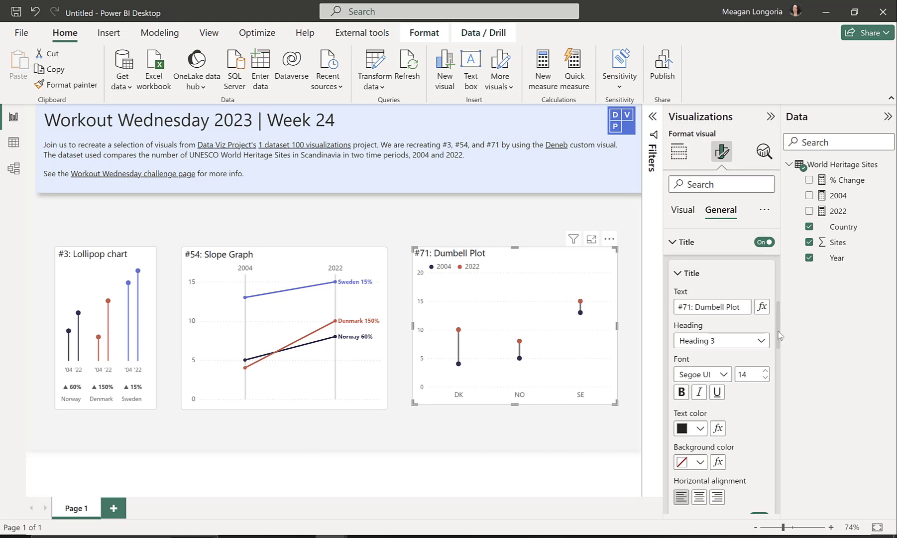
Step: Make the titles of the lollipop, slope and dumbbell charts bold
scroll(756, 344, "down", 1)
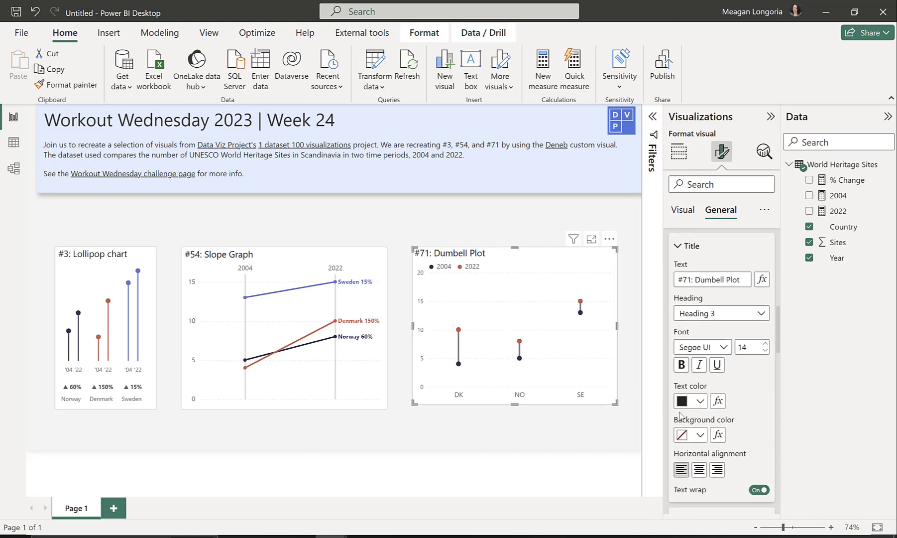
left_click(109, 266)
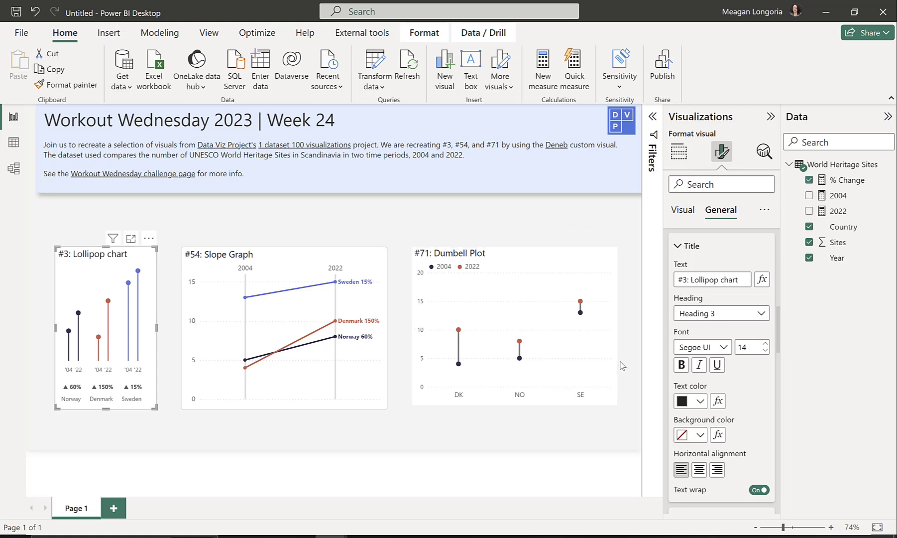
left_click(682, 365)
left_click(279, 264)
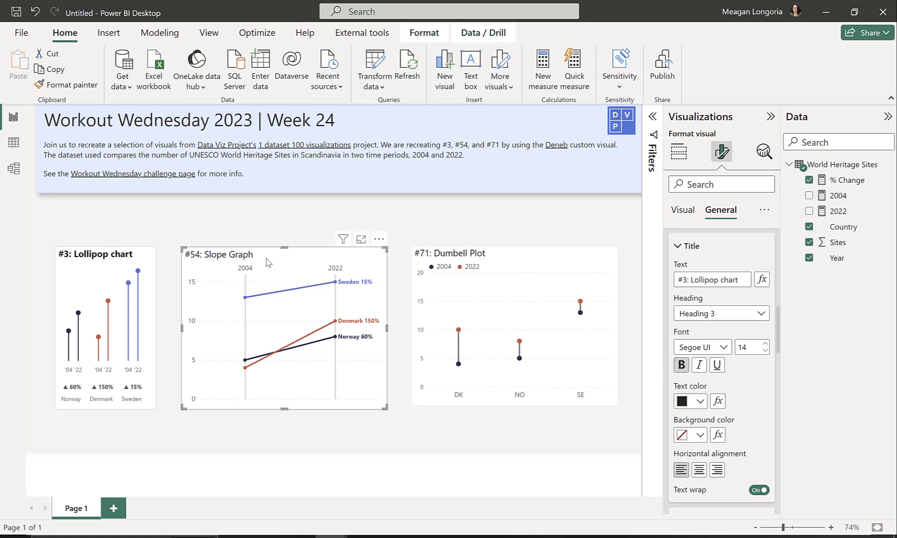
left_click(681, 364)
left_click(476, 253)
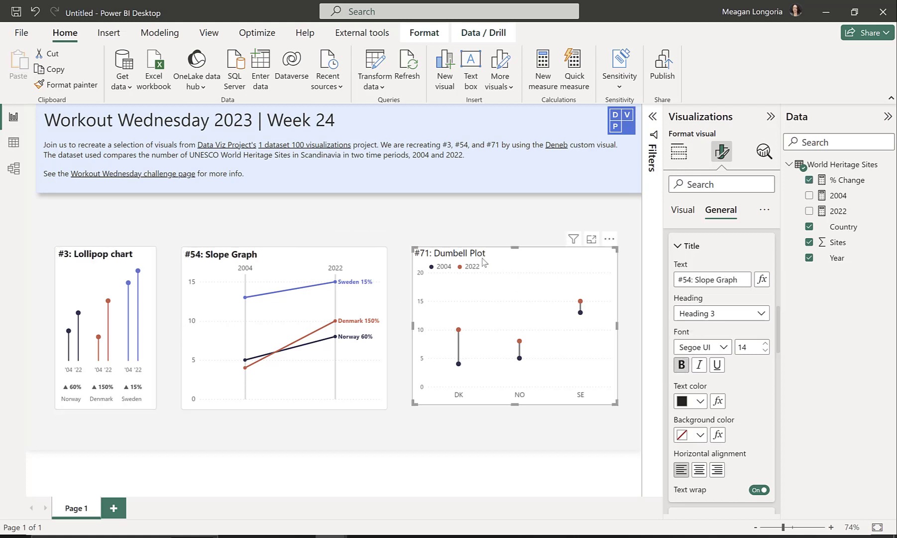
left_click(681, 365)
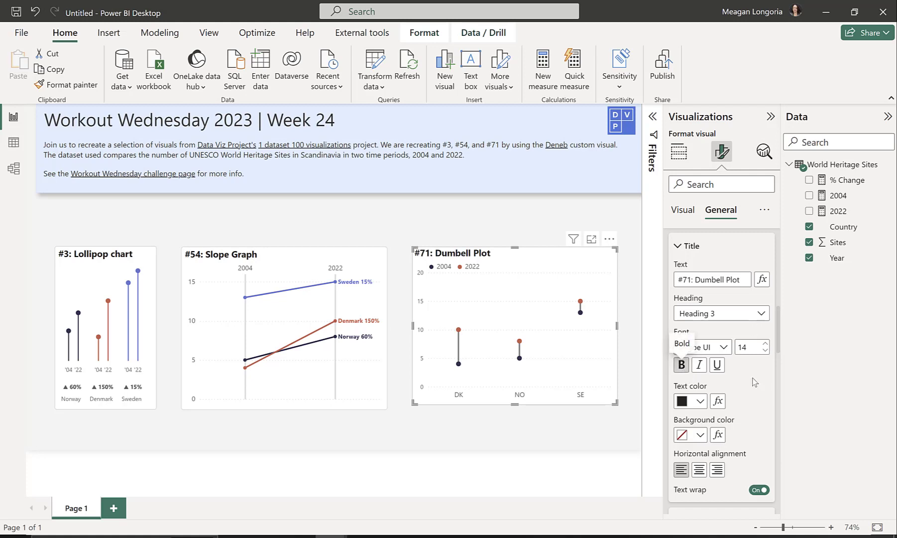
Step: Turn on the dumbbell chart's visual border in light gray with 5 px rounded corners
left_click(677, 247)
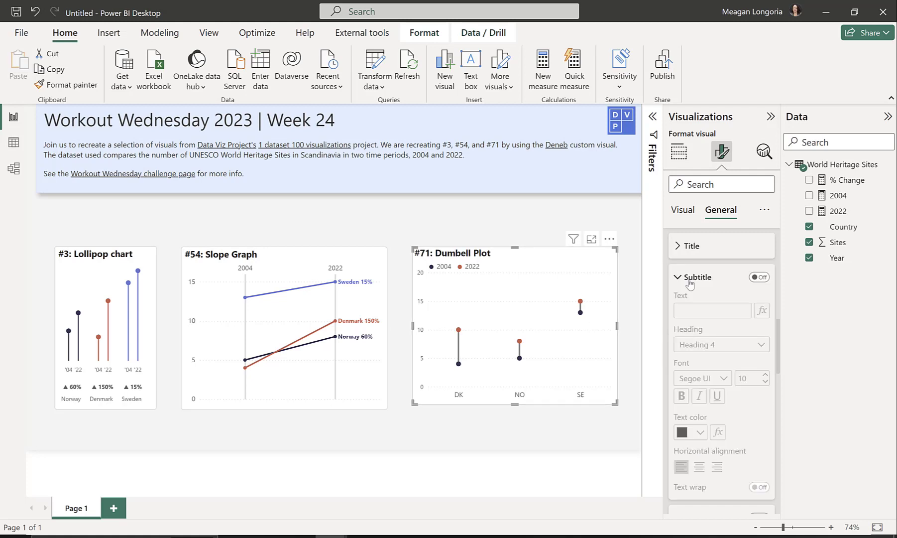
left_click(678, 278)
left_click(678, 309)
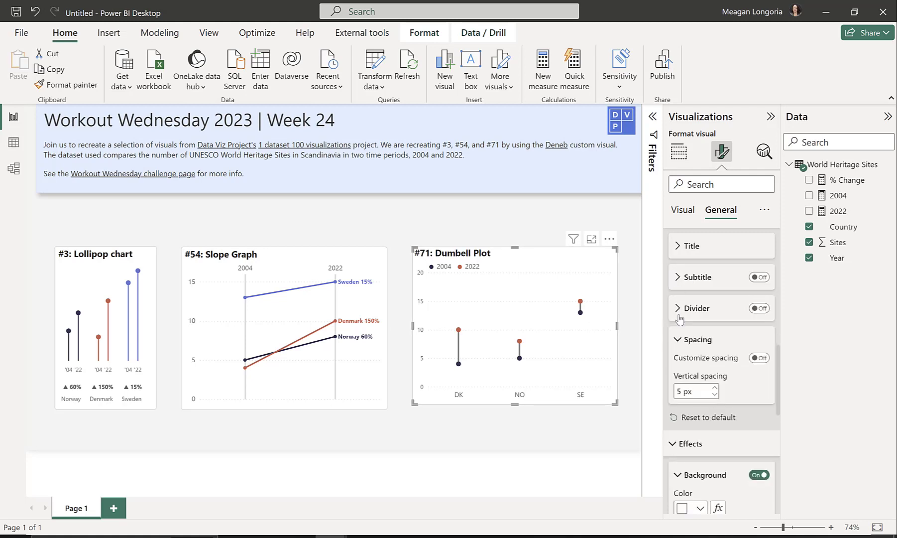
left_click(678, 339)
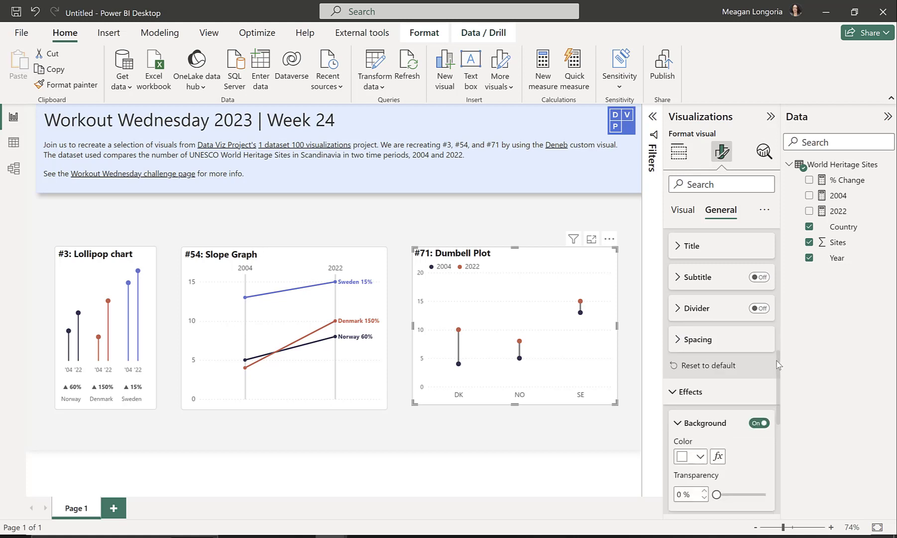
left_click_drag(778, 365, 778, 406)
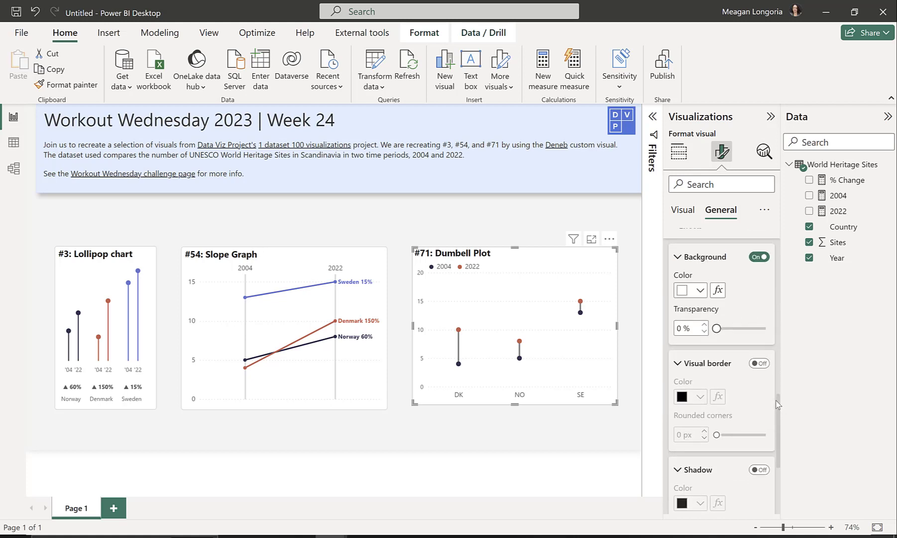
right_click(759, 367)
left_click(760, 364)
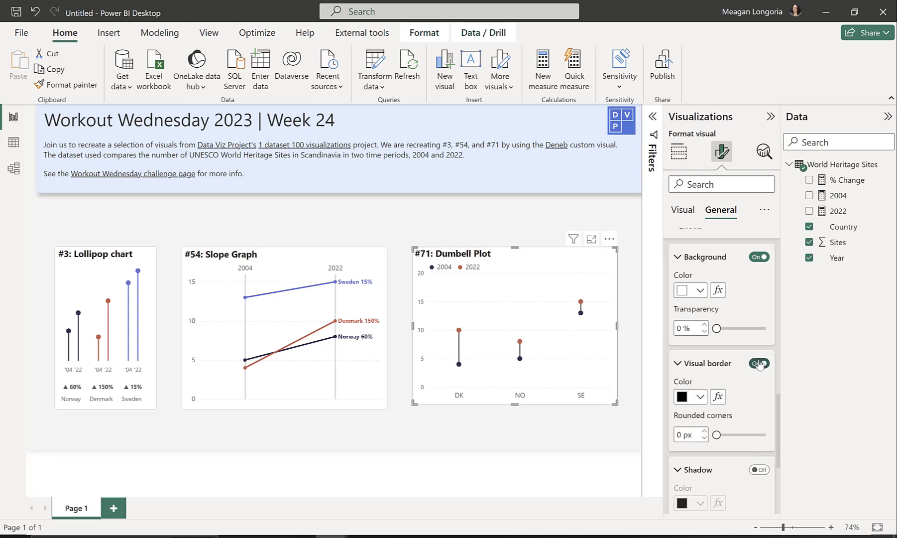
left_click(759, 364)
left_click(760, 363)
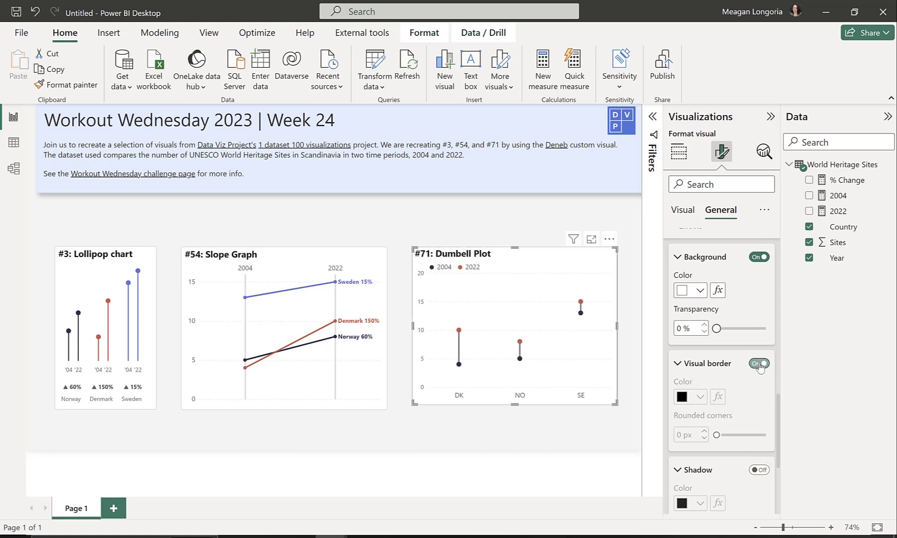
left_click(700, 396)
left_click(690, 343)
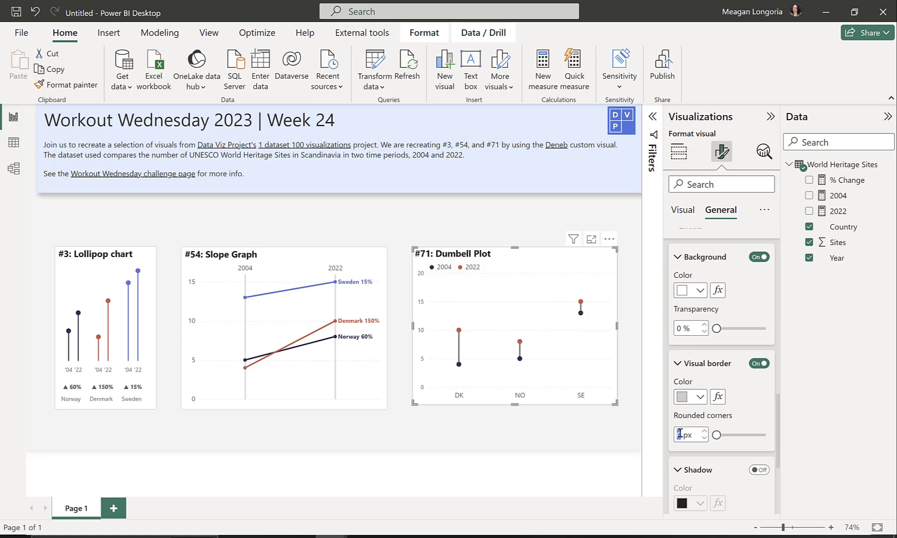
type("5")
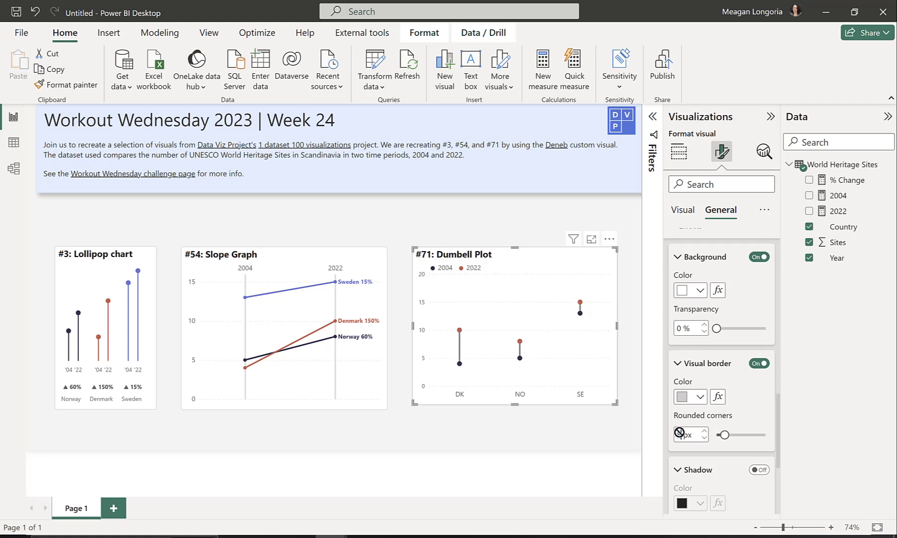
Step: Stretch the dumbbell chart's lower edge slightly downward toward the bottom edge of the other two charts
left_click(444, 431)
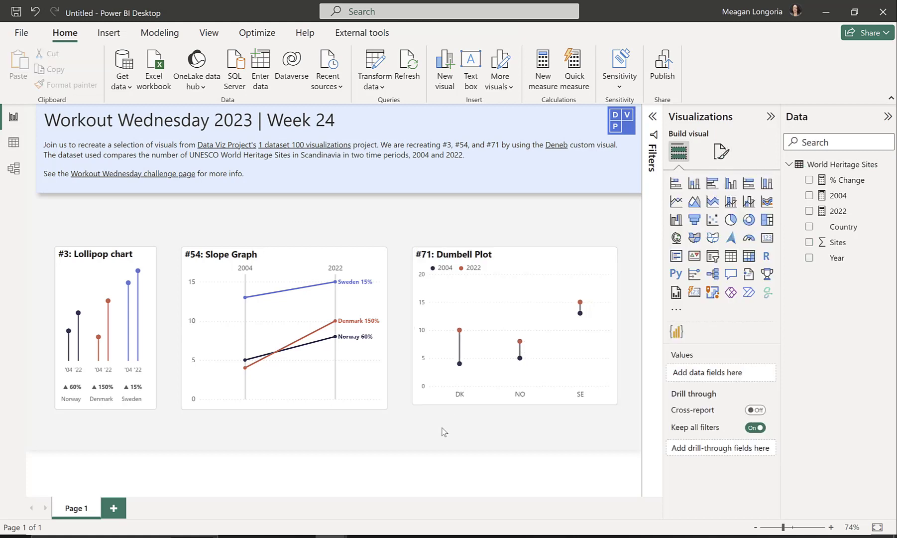
left_click(514, 407)
left_click_drag(514, 408, 516, 415)
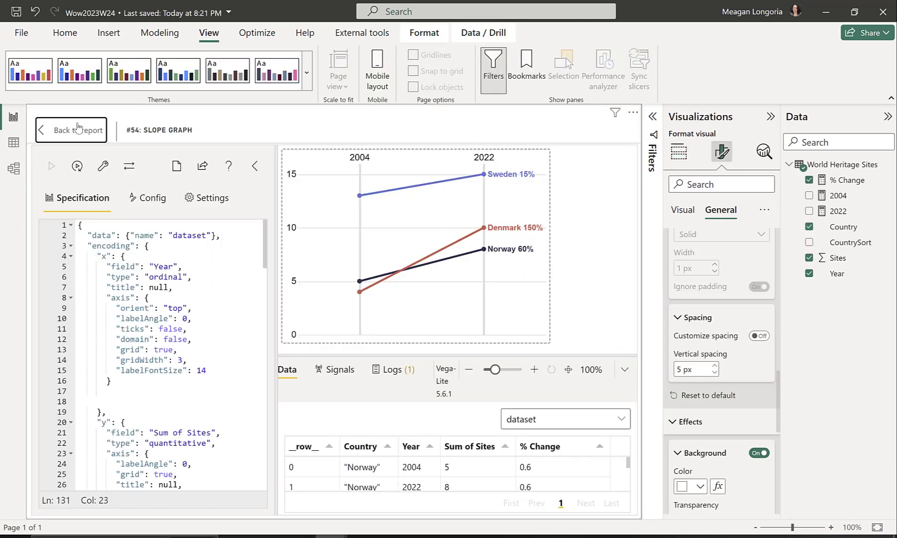
Step: Return from the slope graph's Deneb editor to the report page and deselect the chart
left_click(76, 130)
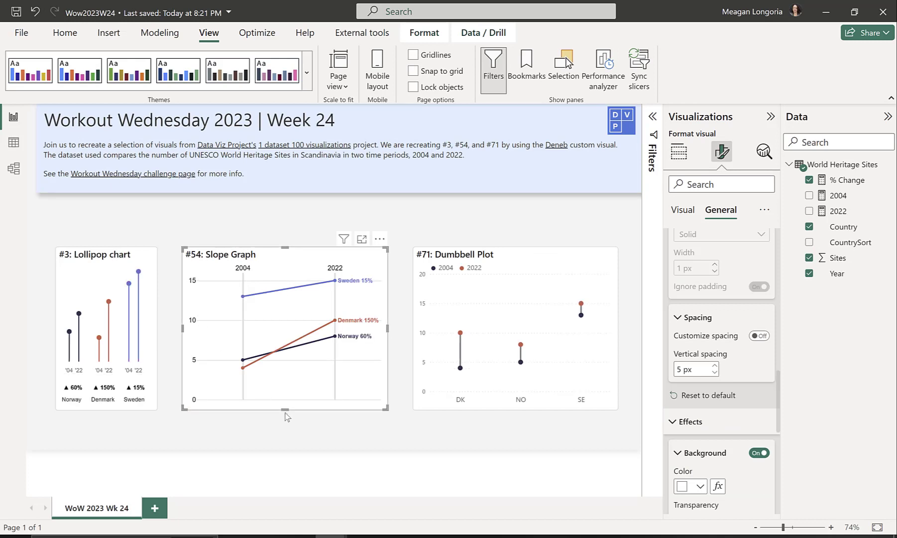
left_click(288, 440)
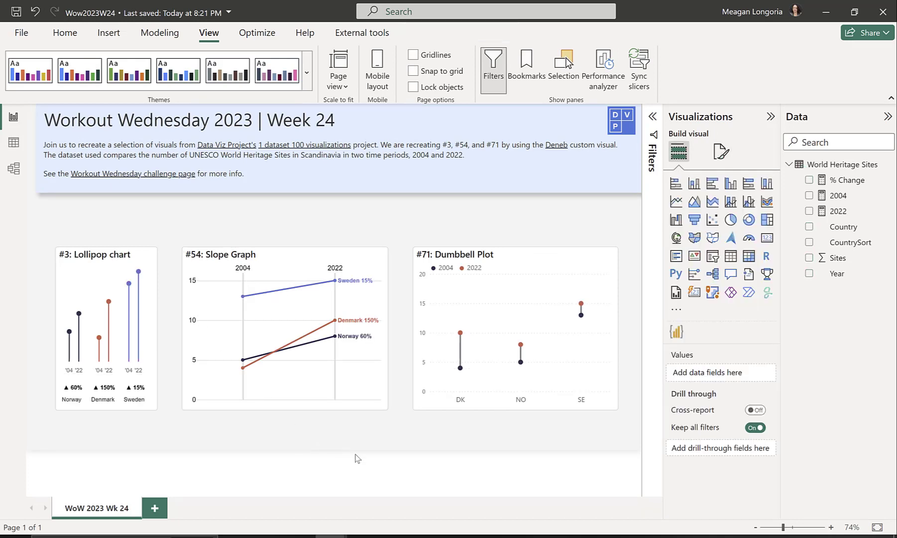